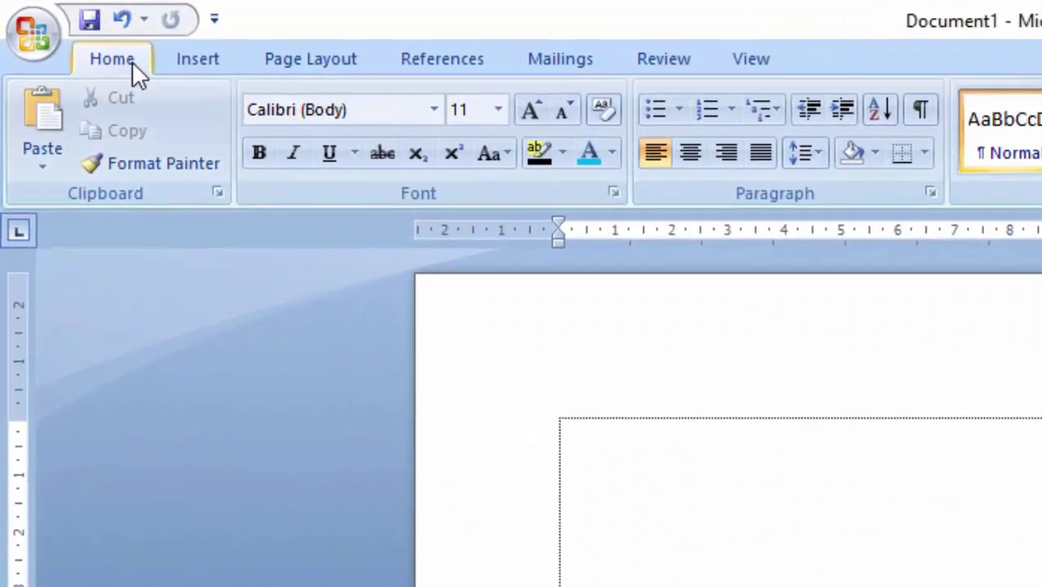
left_click(196, 62)
left_click(273, 64)
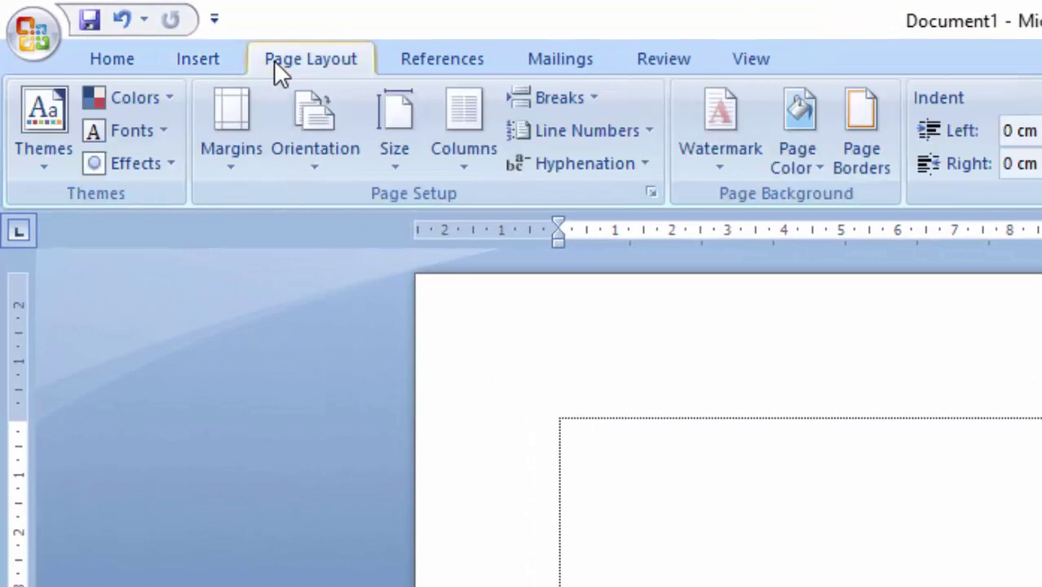
left_click(477, 68)
left_click(563, 71)
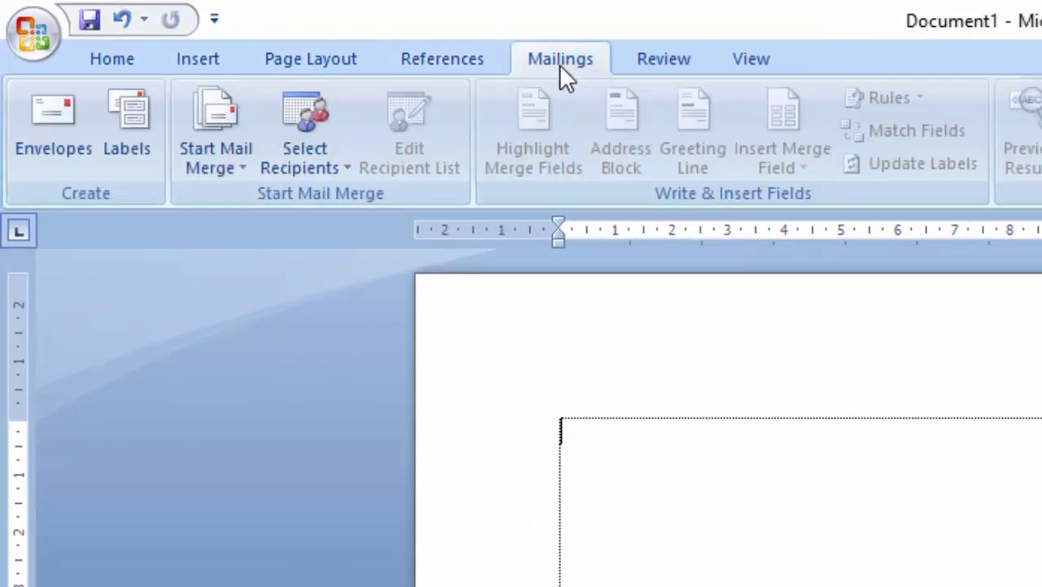
left_click(649, 65)
left_click(744, 67)
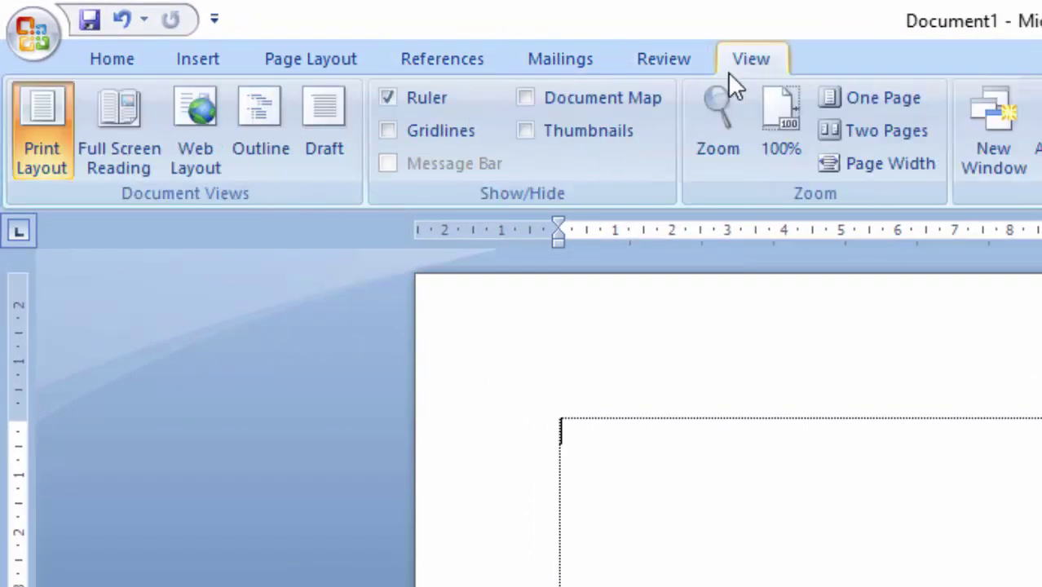
left_click(122, 64)
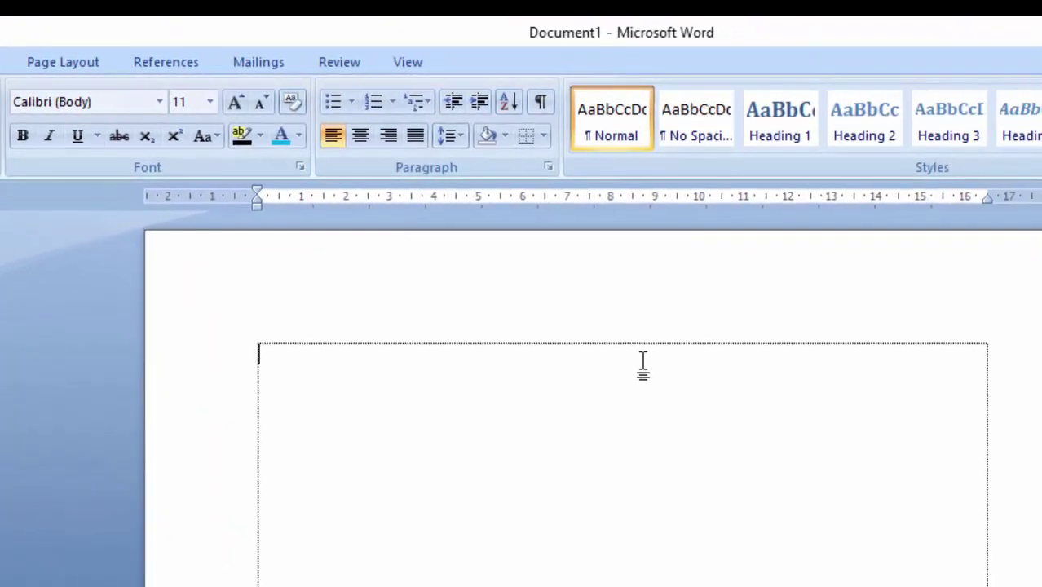
Step: Enter the sentence "Sumatera Utara Ibukotanya Medan" on the first line of the blank document
type("Sumatera")
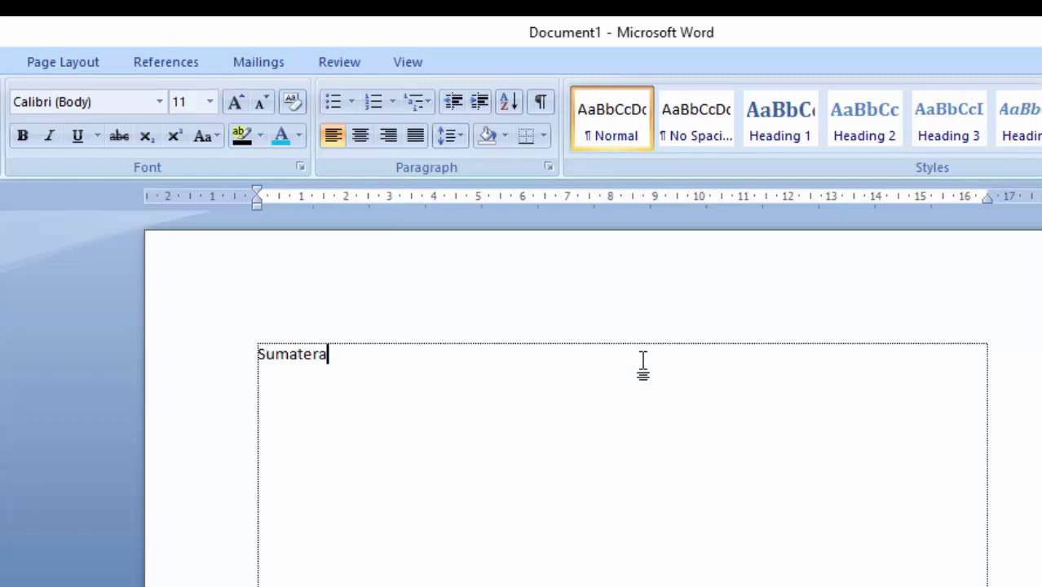
type(" Utara")
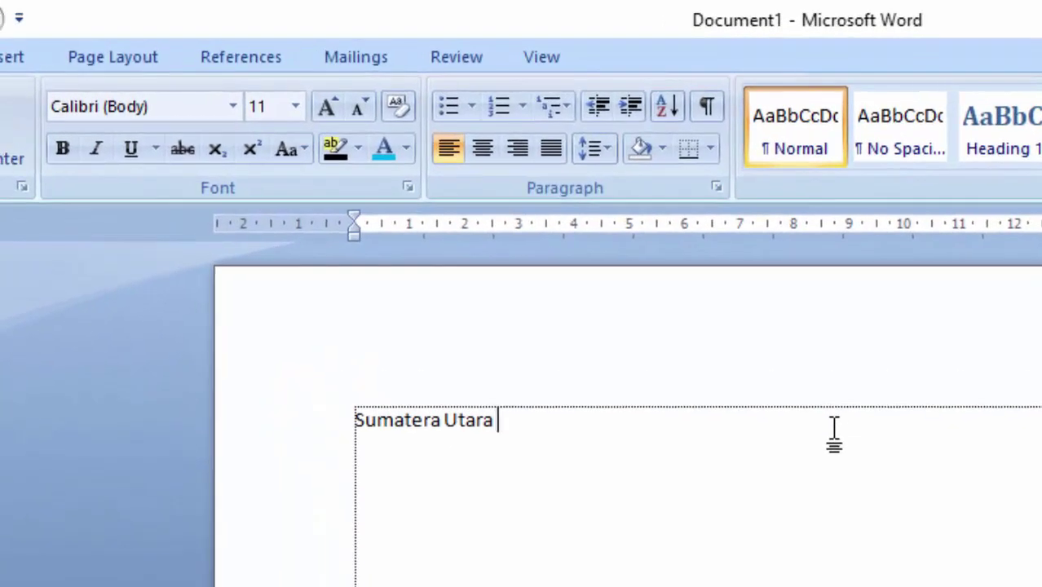
type(" Ibukotanya")
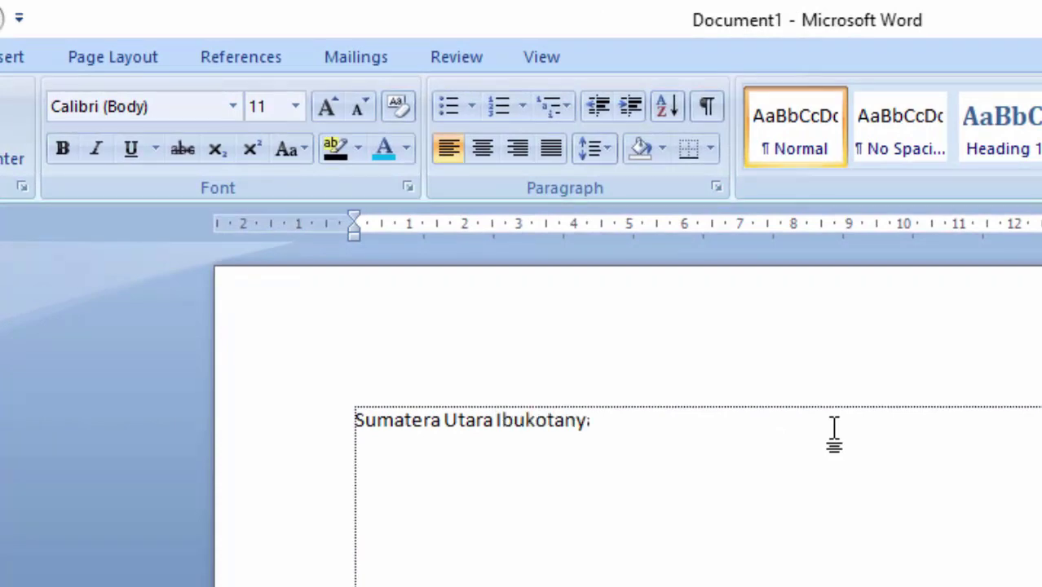
type(" Medan")
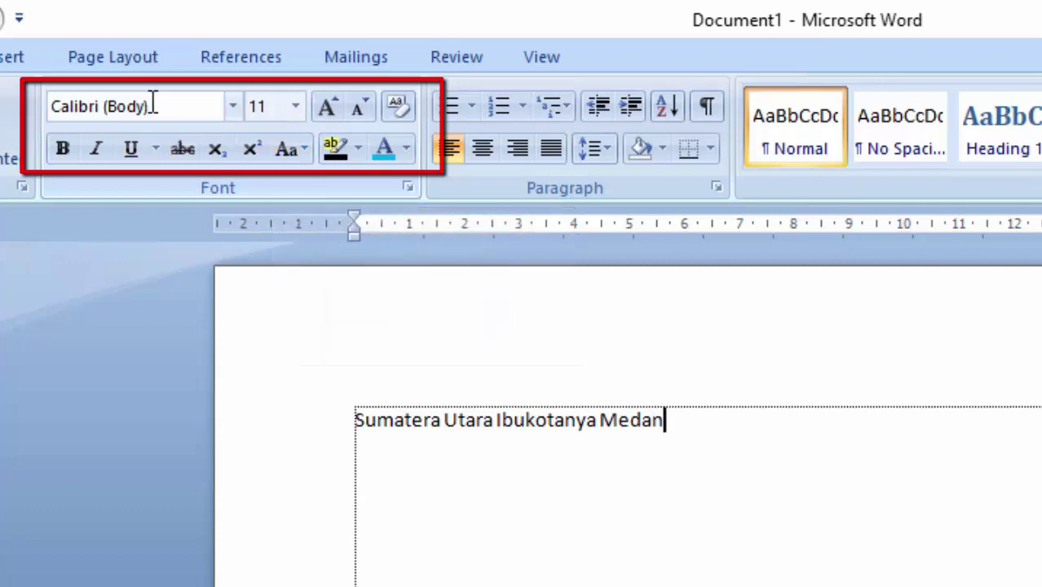
Step: Examine the available fonts and font sizes for the document text without applying any of them
left_click(228, 106)
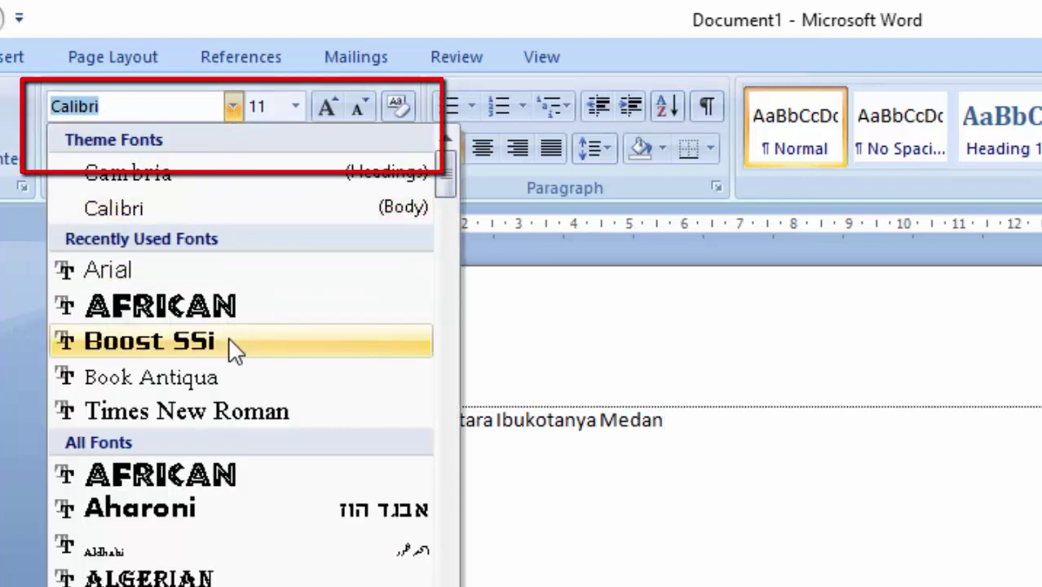
scroll(223, 404, "down", 2)
scroll(222, 400, "down", 10)
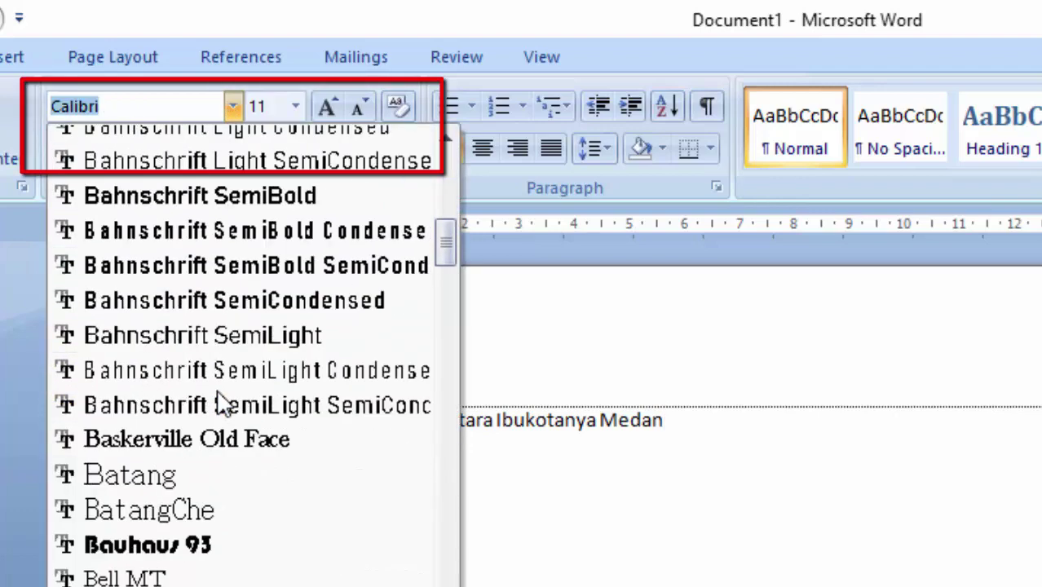
scroll(222, 403, "down", 4)
scroll(221, 366, "up", 8)
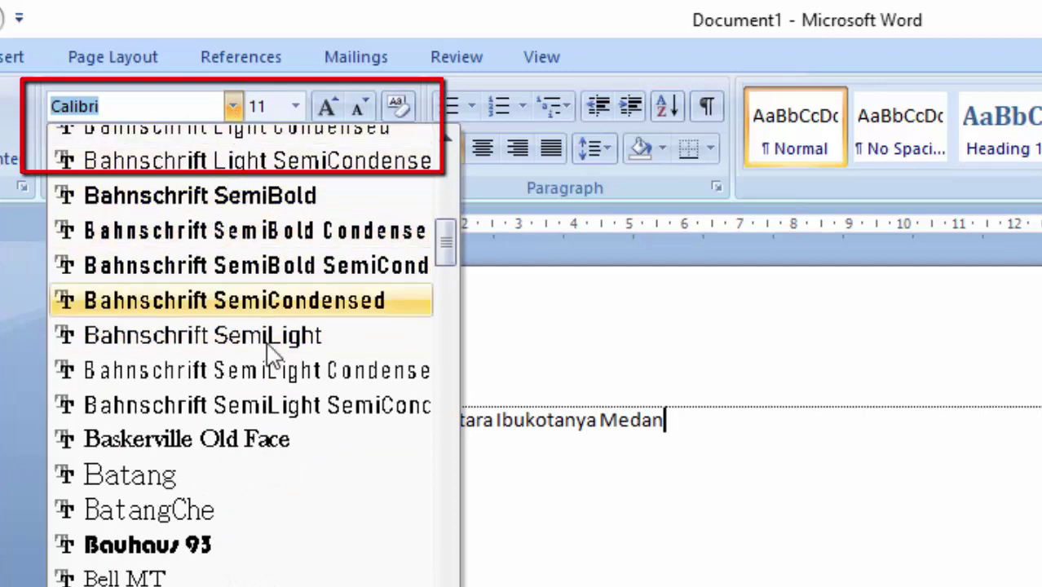
scroll(273, 359, "up", 4)
scroll(273, 359, "up", 2)
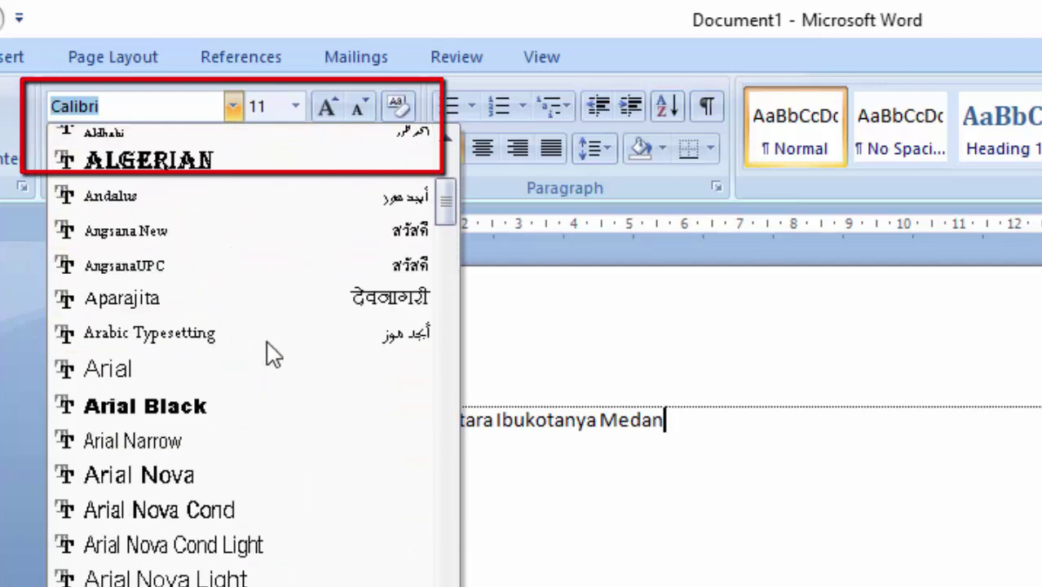
left_click(235, 109)
left_click(295, 113)
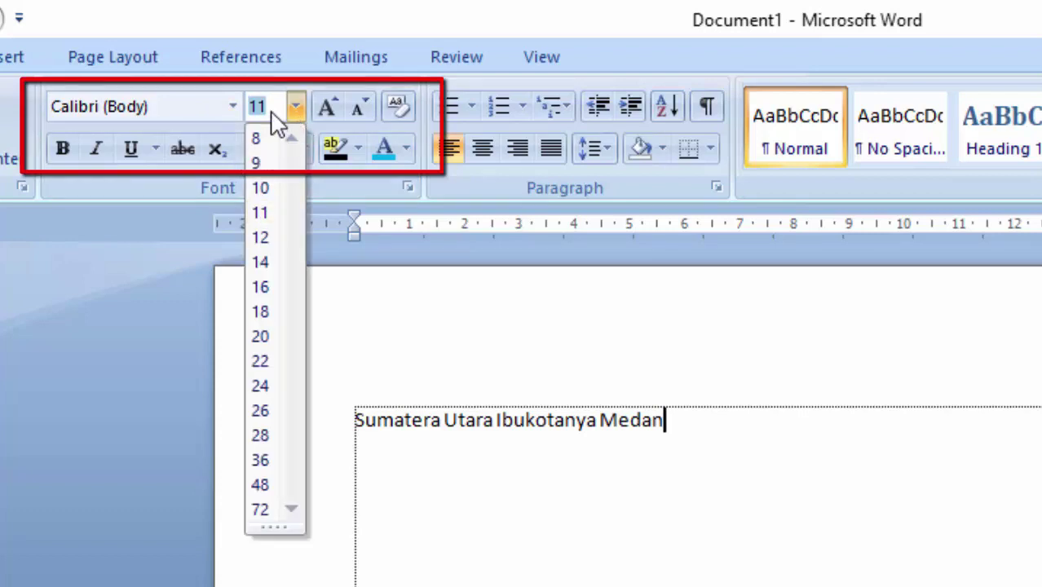
left_click(184, 112)
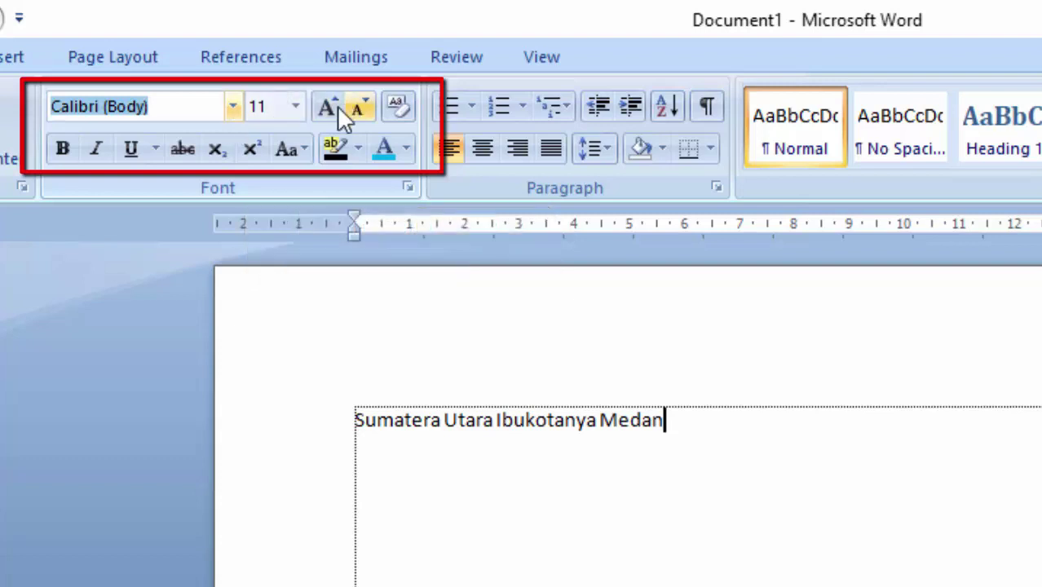
left_click(294, 102)
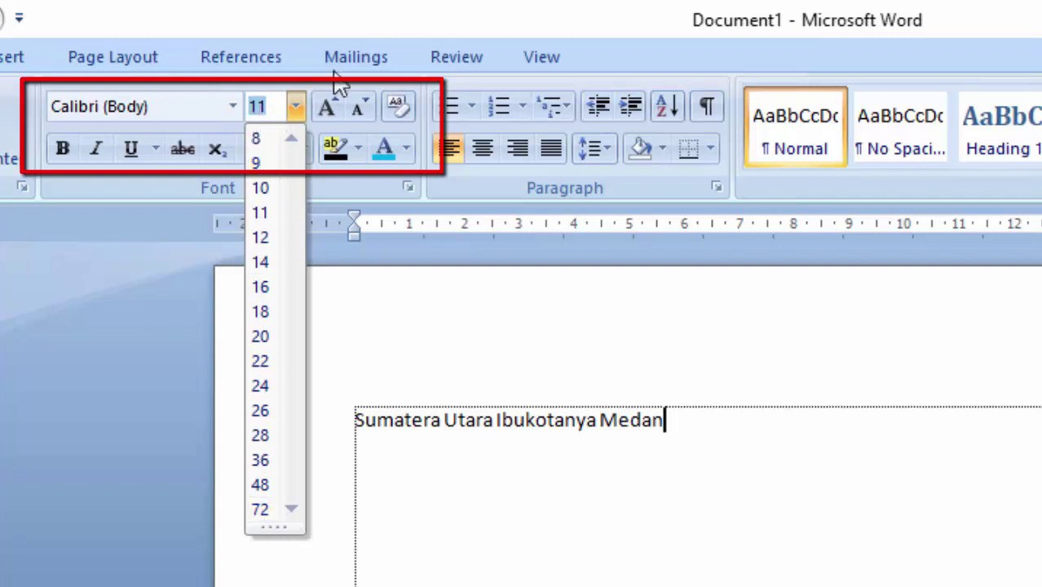
left_click(309, 11)
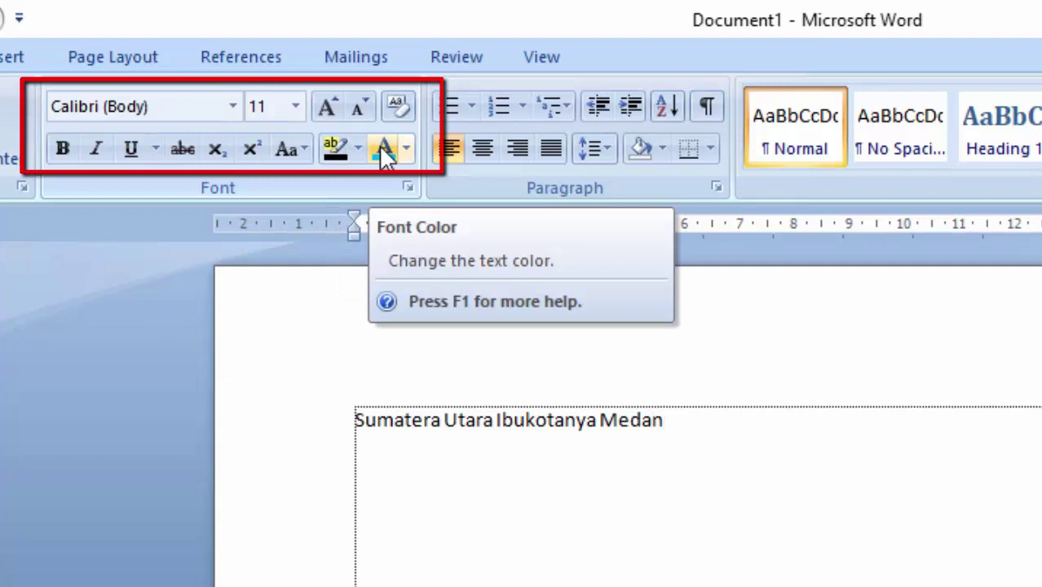
left_click(471, 529)
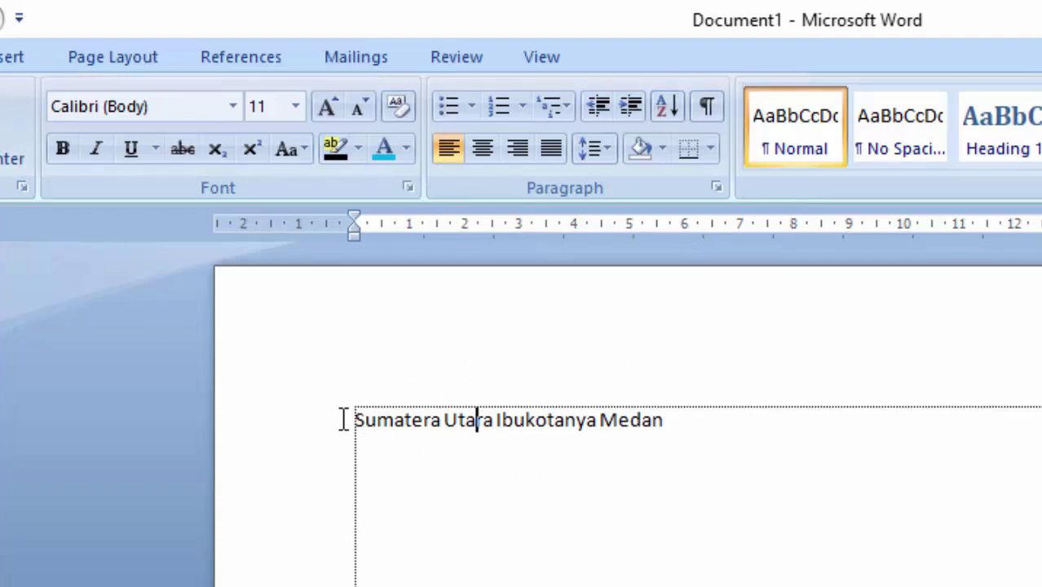
left_click_drag(344, 420, 664, 422)
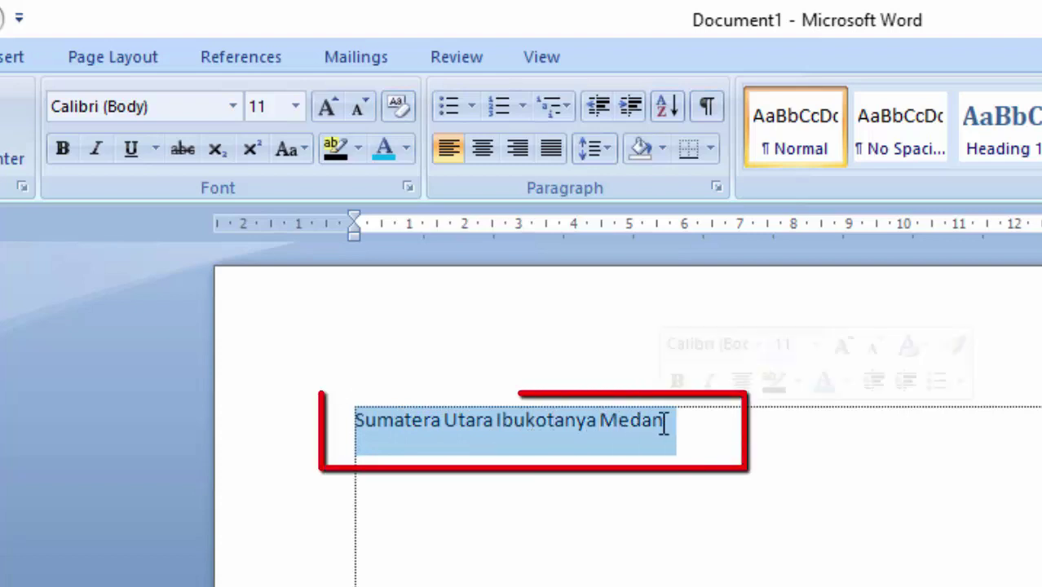
left_click(487, 444)
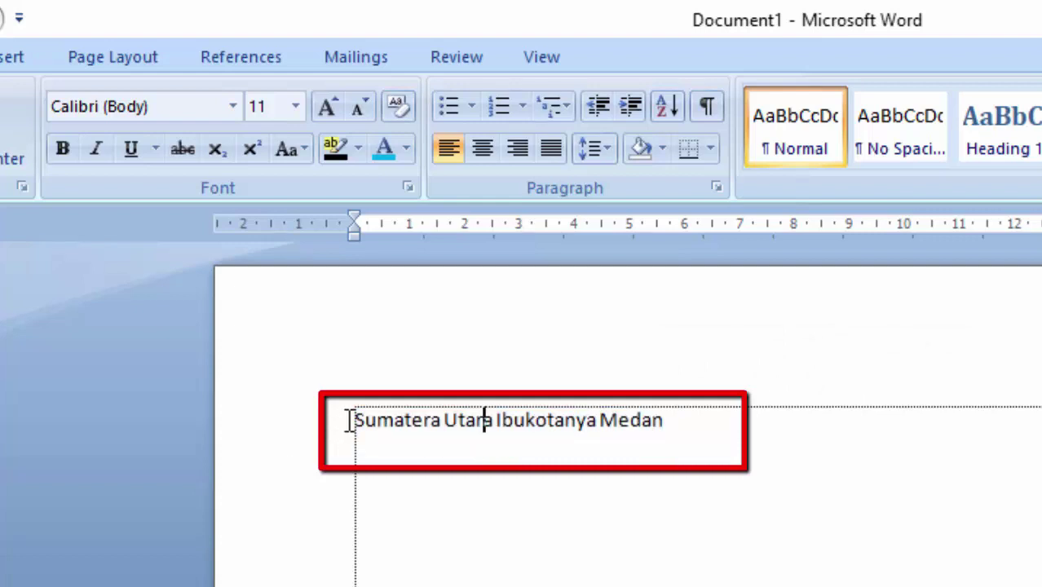
left_click_drag(350, 420, 682, 431)
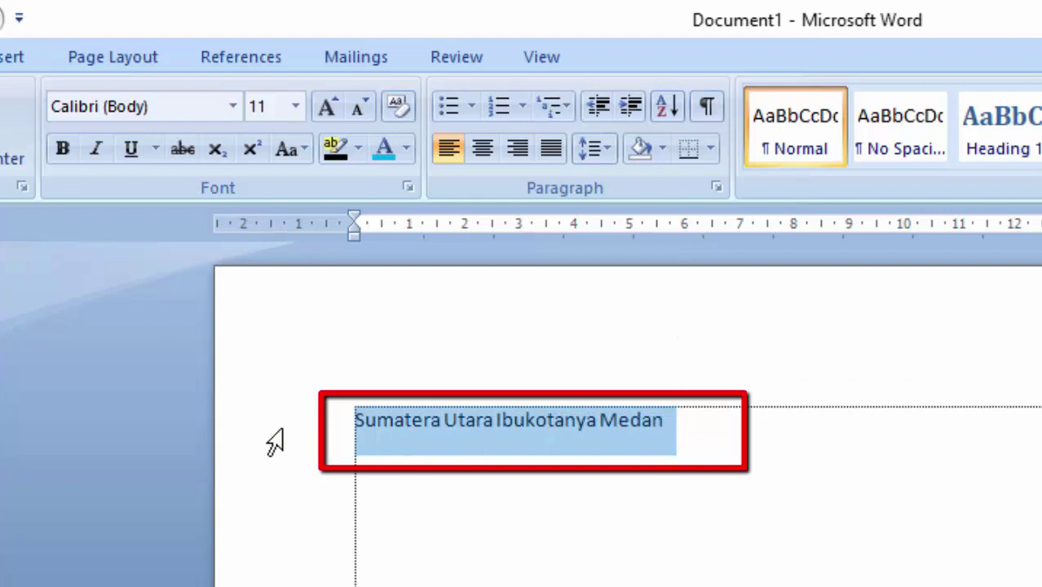
left_click_drag(356, 426, 445, 429)
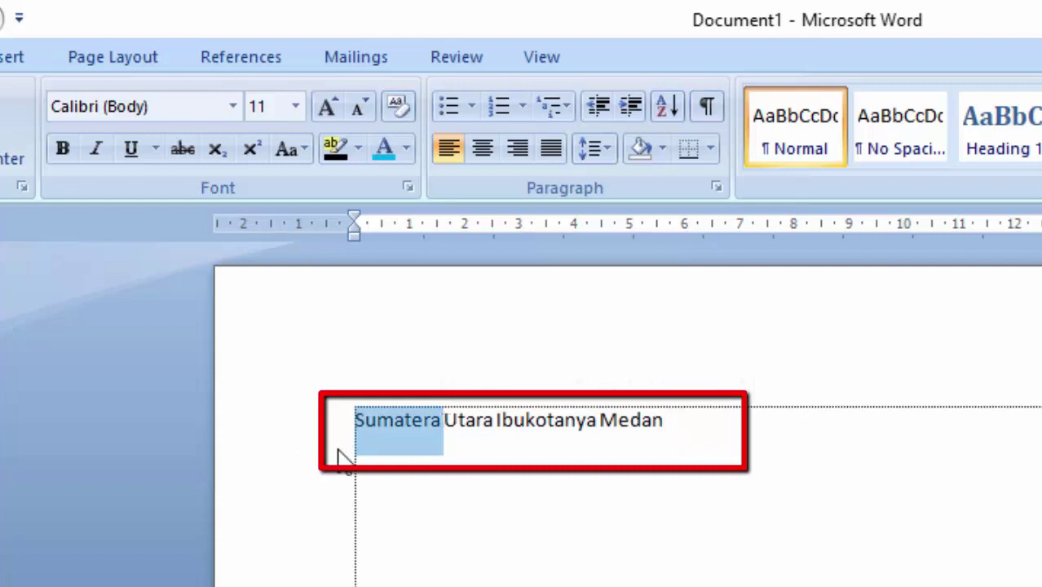
left_click(365, 423)
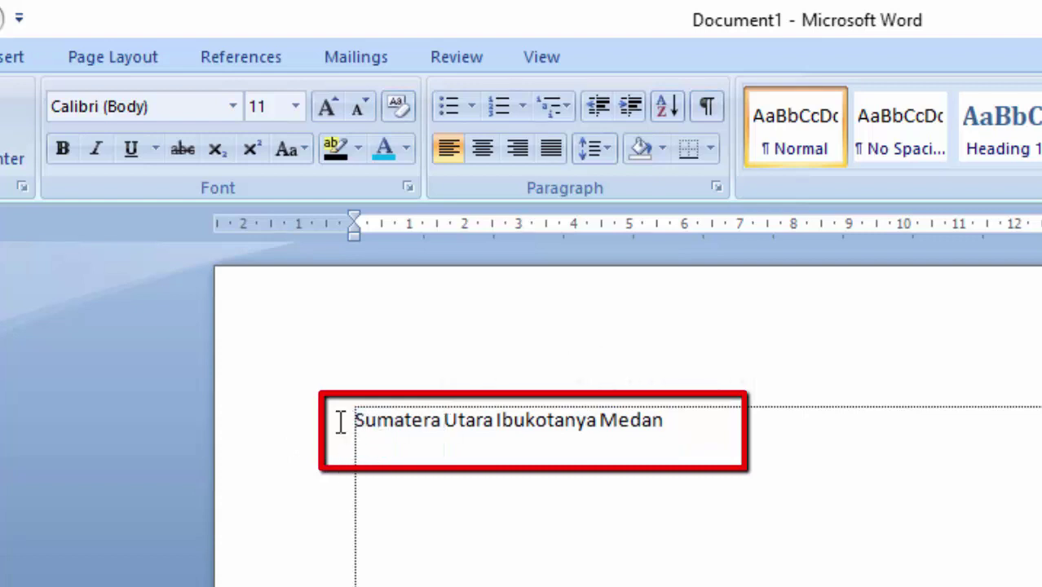
left_click_drag(340, 421, 662, 421)
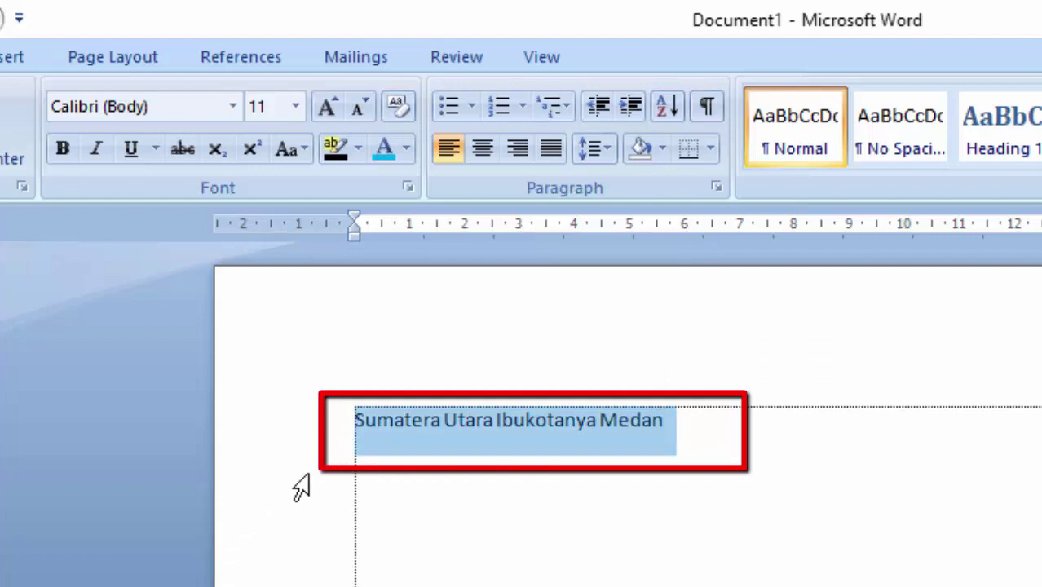
left_click(474, 477)
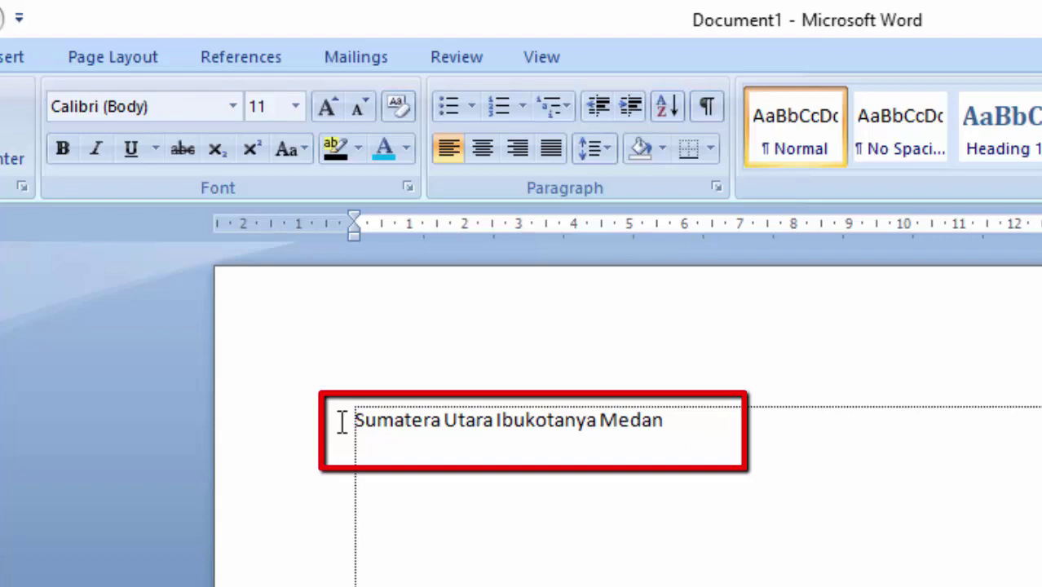
Step: Make the whole sentence "Sumatera Utara Ibukotanya Medan" bold
left_click_drag(355, 421, 669, 438)
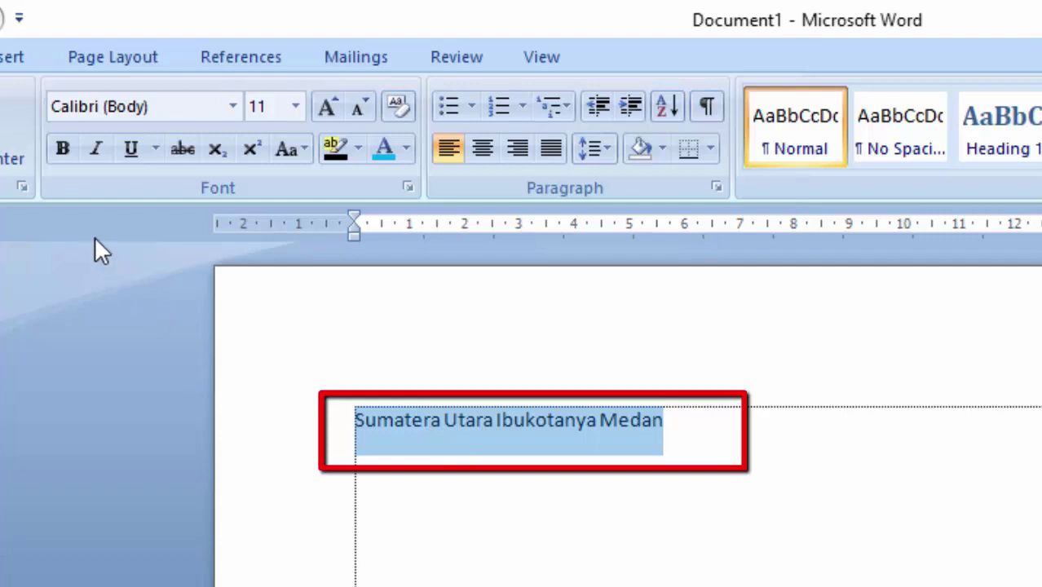
left_click(65, 151)
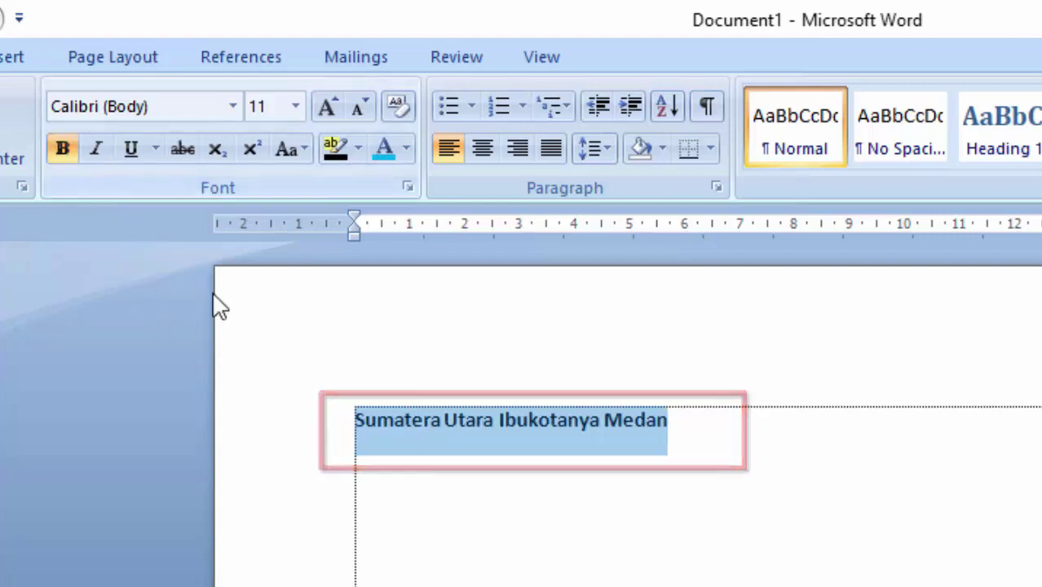
left_click(724, 419)
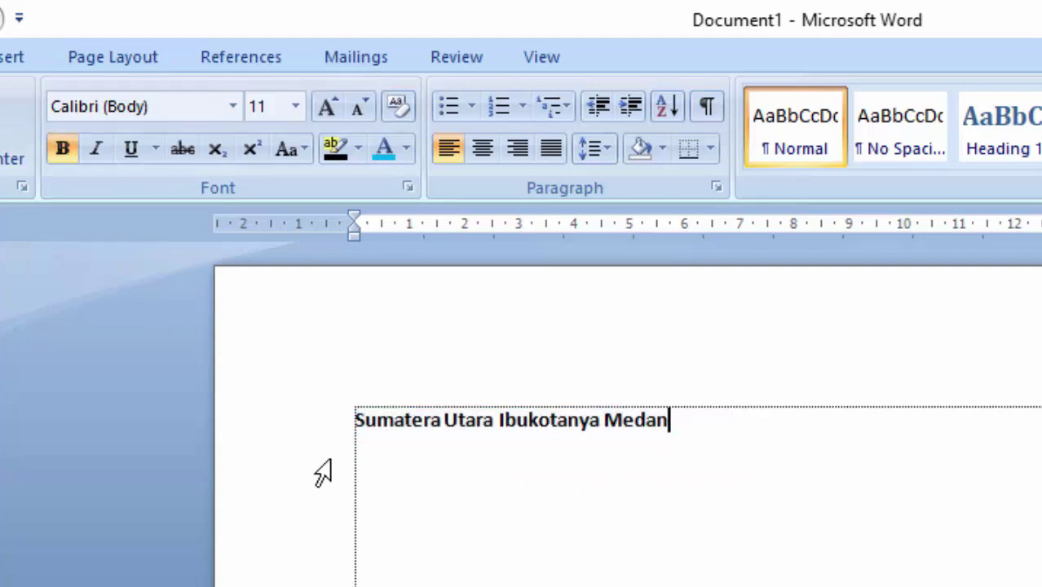
Step: Apply italic and underline formatting to the whole bold sentence
left_click_drag(347, 420, 682, 431)
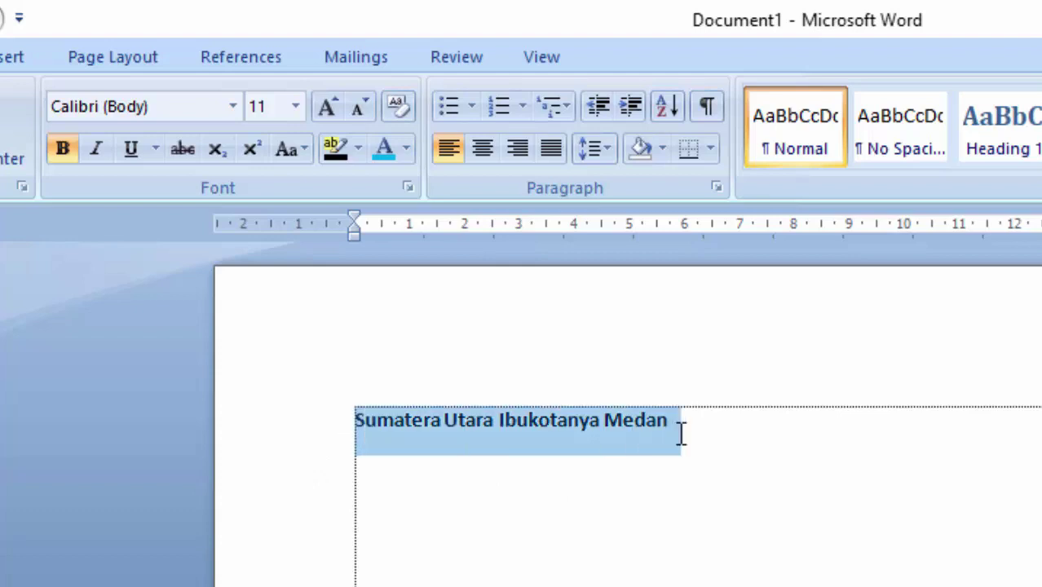
left_click(84, 153)
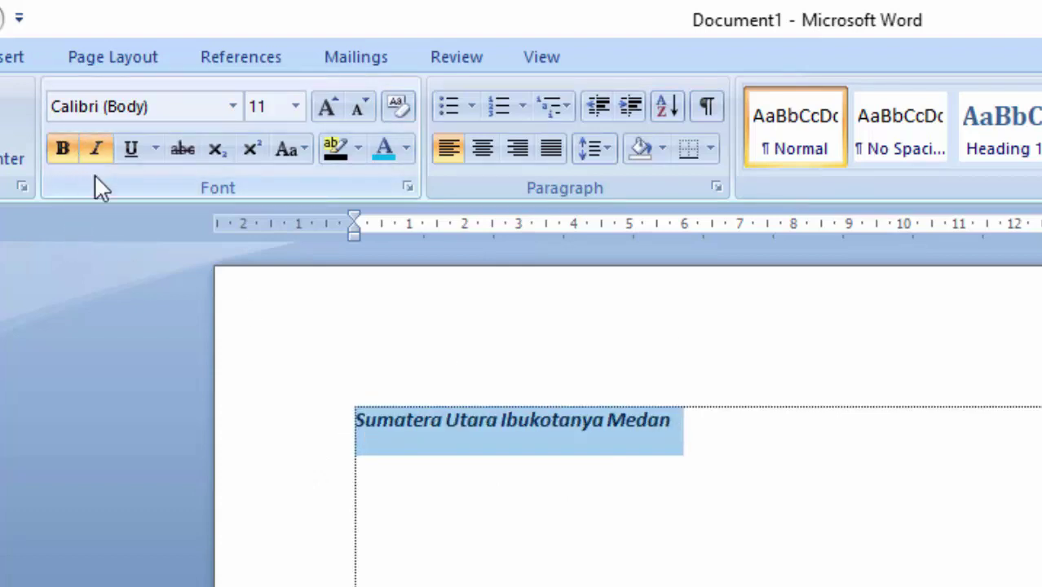
left_click(131, 149)
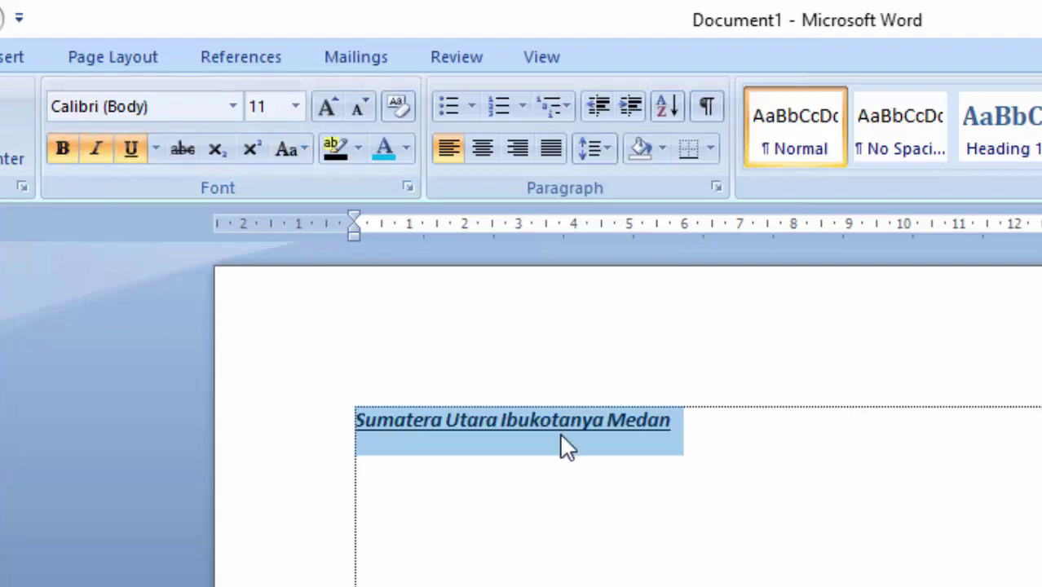
Step: Remove the underline, italic and bold formatting from the sentence and deselect it
left_click(131, 150)
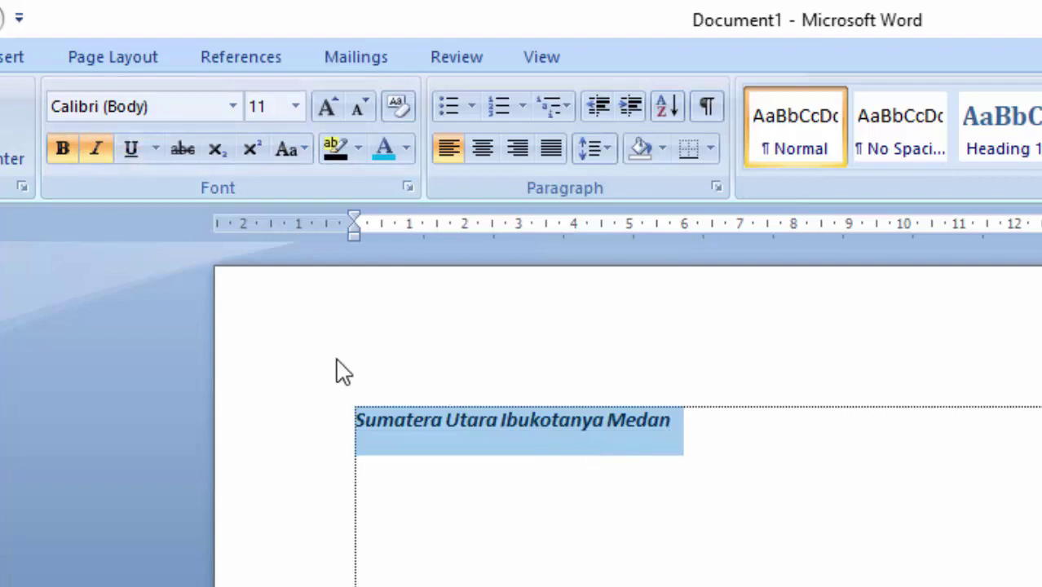
left_click(84, 151)
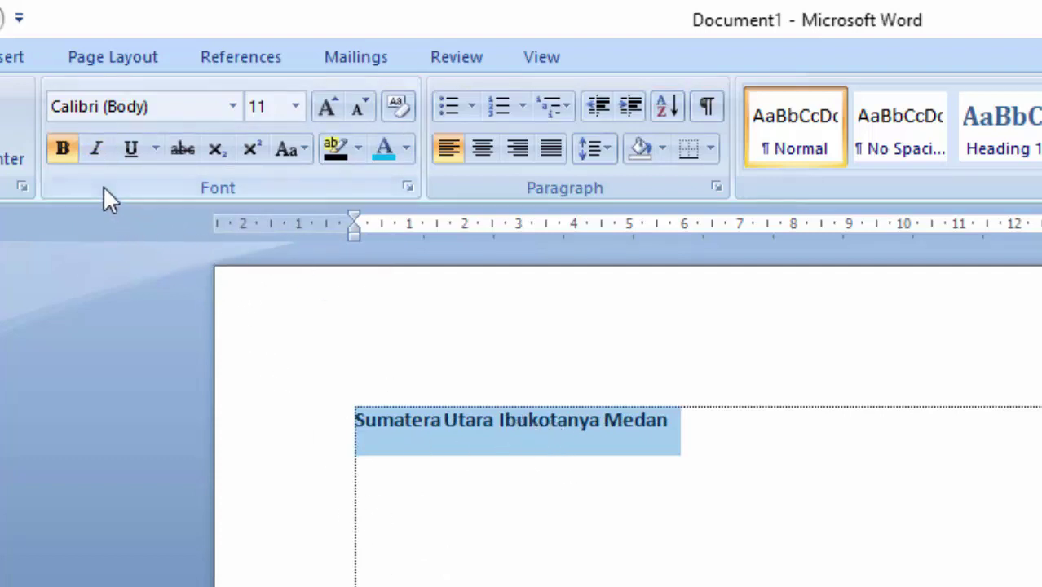
left_click(54, 149)
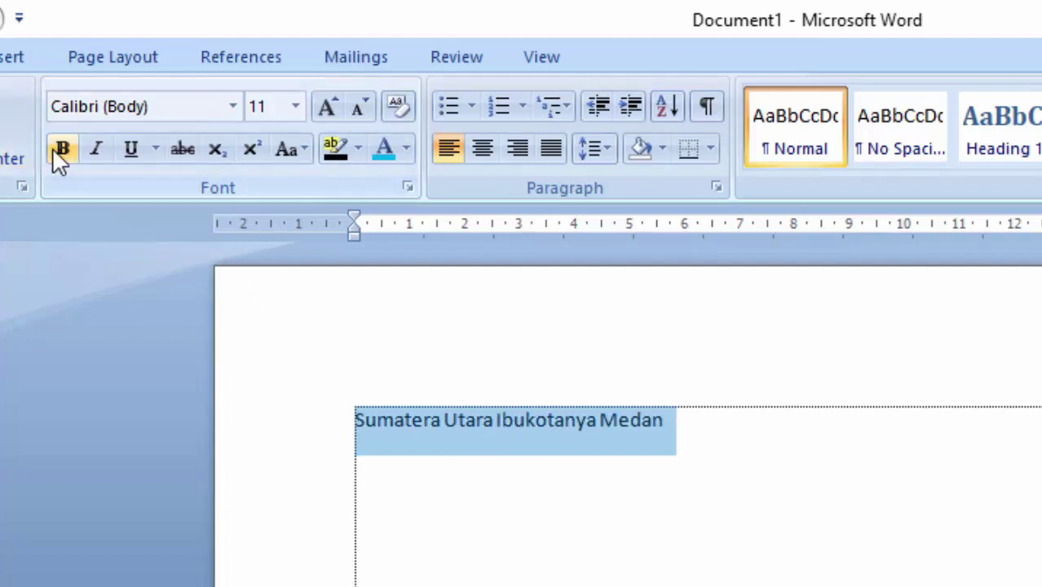
left_click(812, 490)
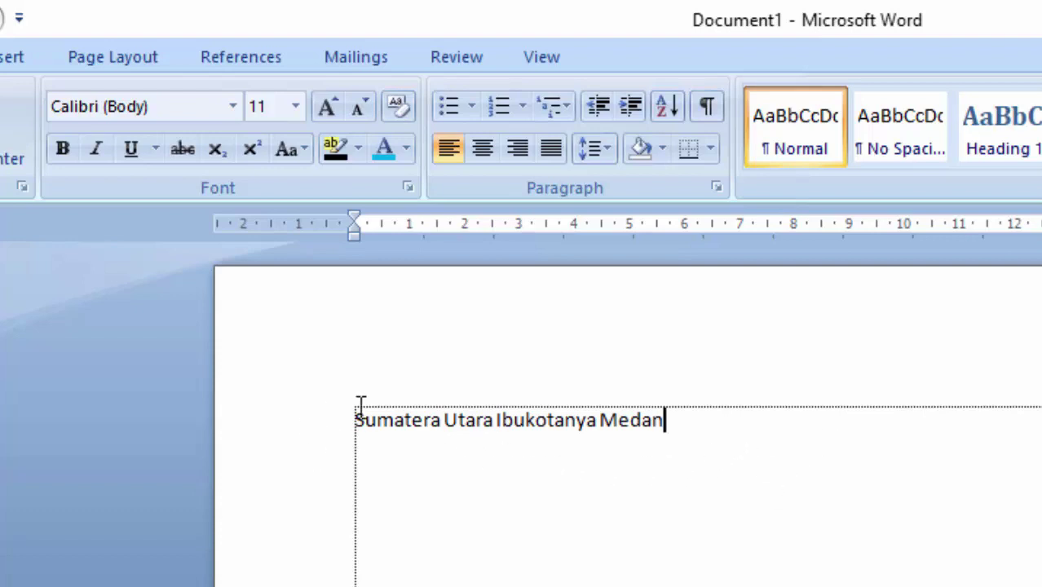
Step: Apply strikethrough to the whole sentence "Sumatera Utara Ibukotanya Medan" and deselect it
left_click_drag(354, 416, 680, 435)
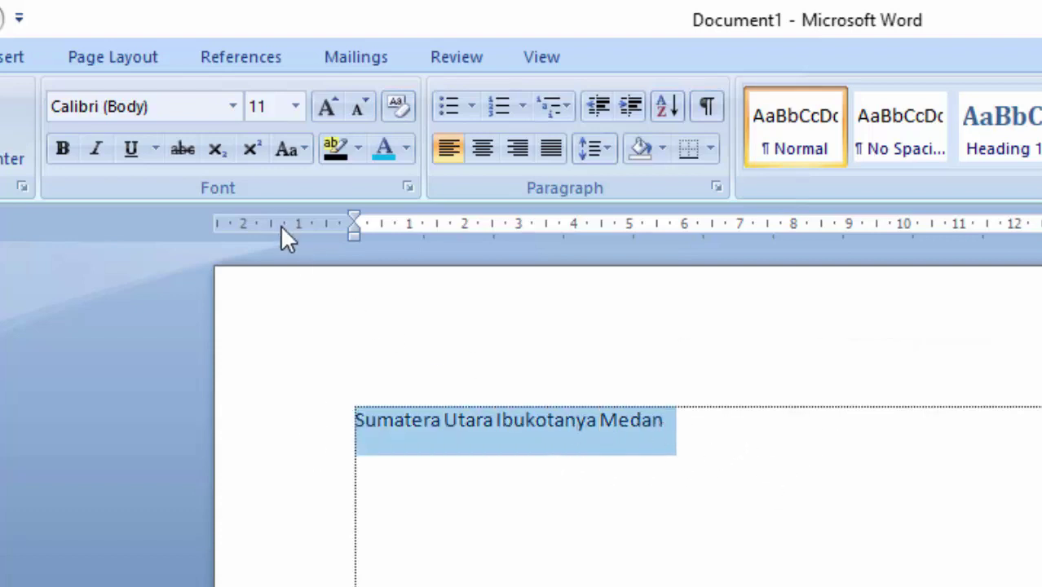
left_click(184, 152)
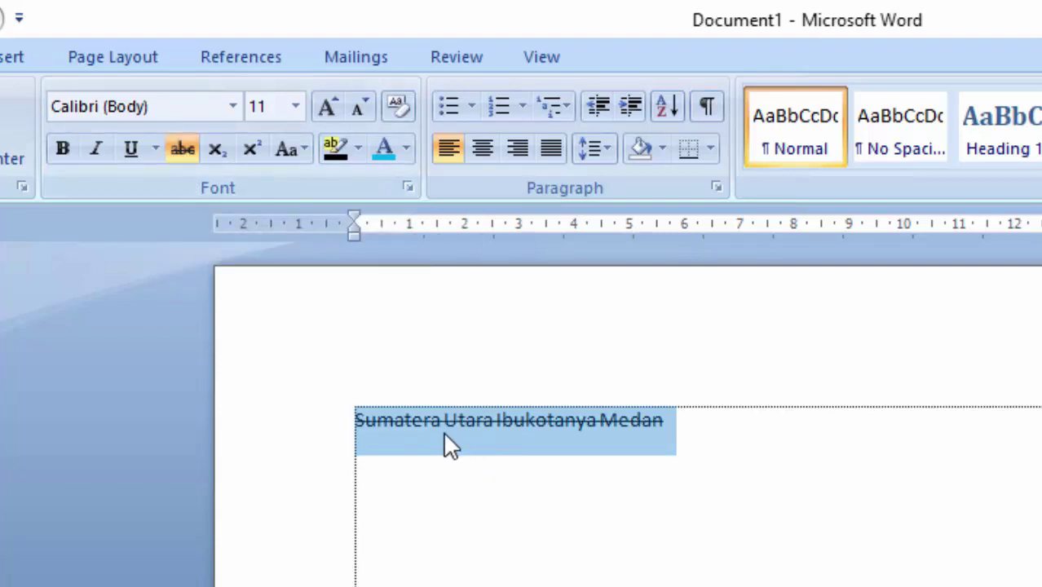
left_click(691, 420)
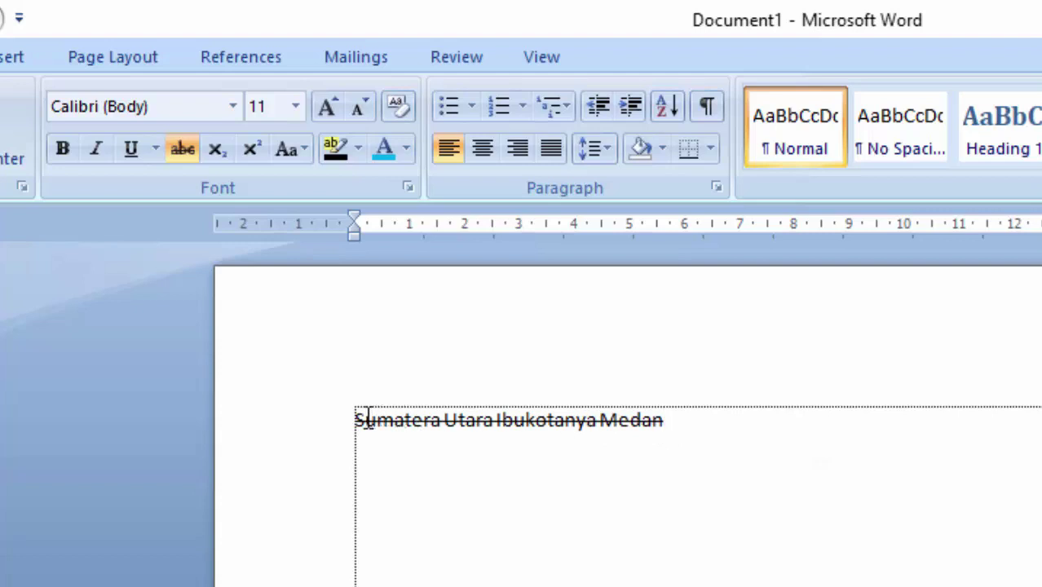
Step: Remove the strikethrough from the whole sentence and place the cursor at its end
left_click_drag(355, 419, 677, 428)
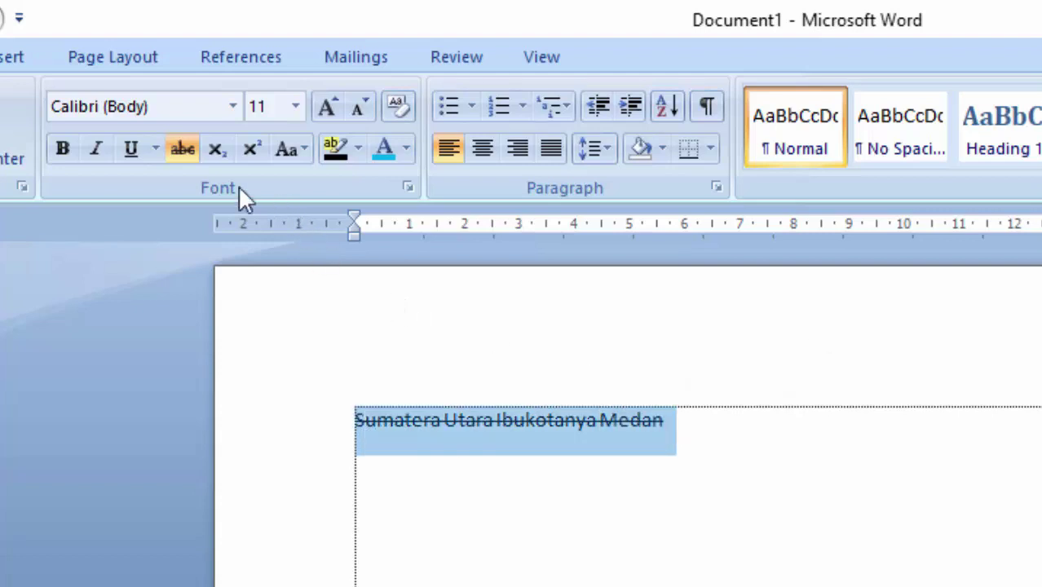
left_click(167, 152)
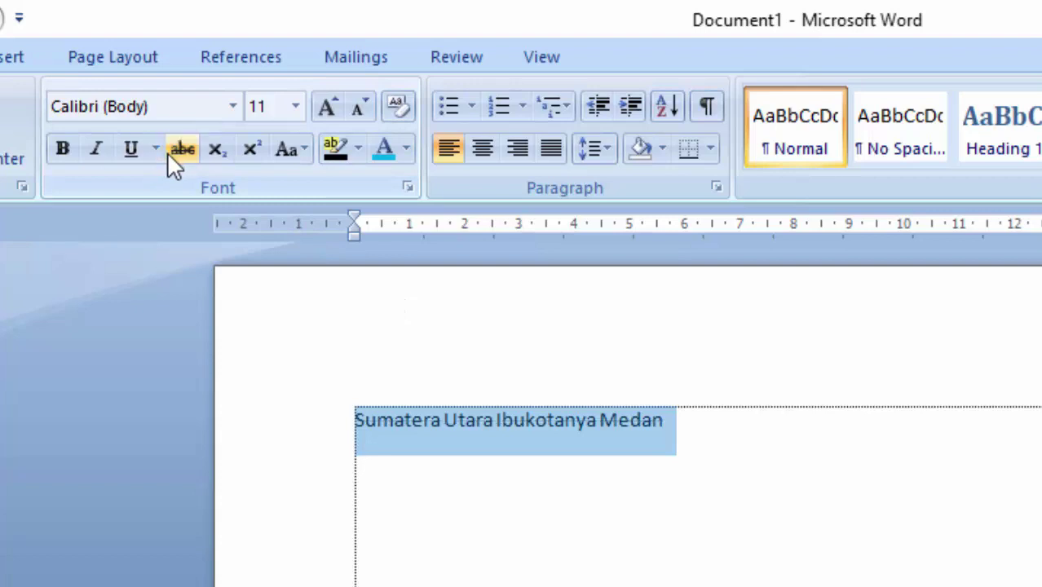
left_click(757, 424)
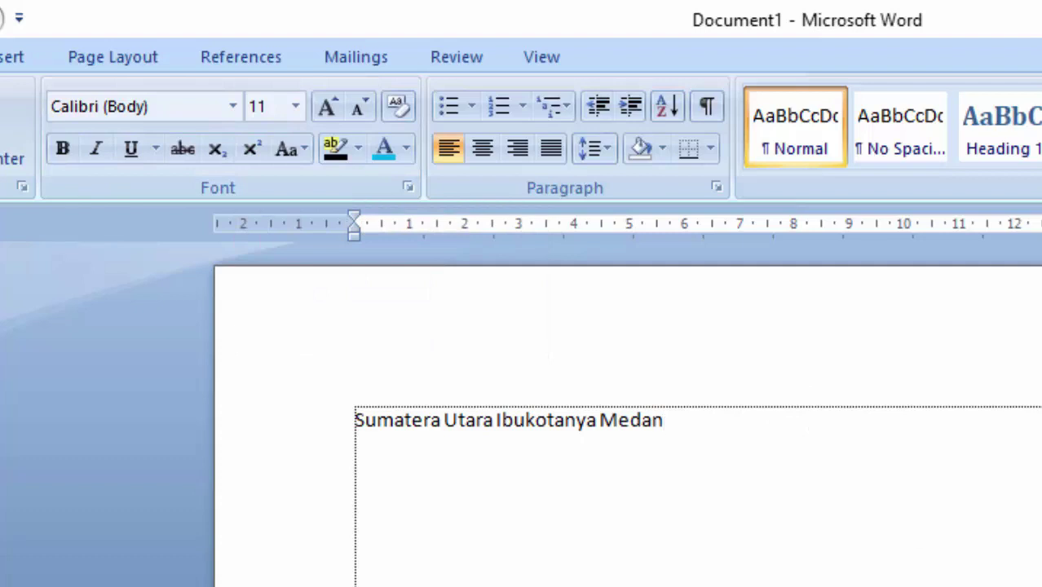
Step: Add the text "H2O dan O2" after the word "Medan" at the end of the sentence
type("H2o")
key("BackSpace")
type("O")
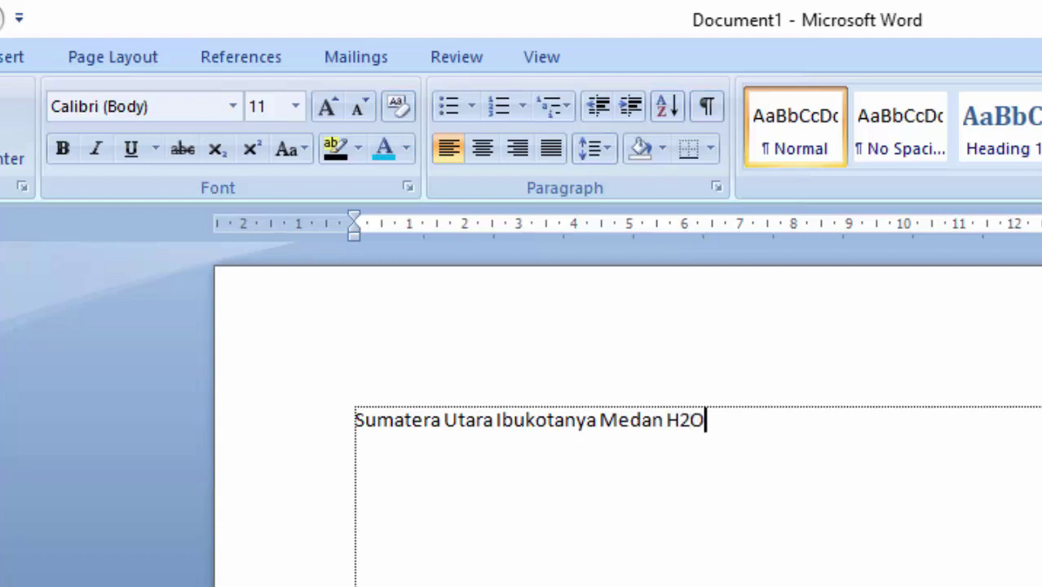
type(" dan O2")
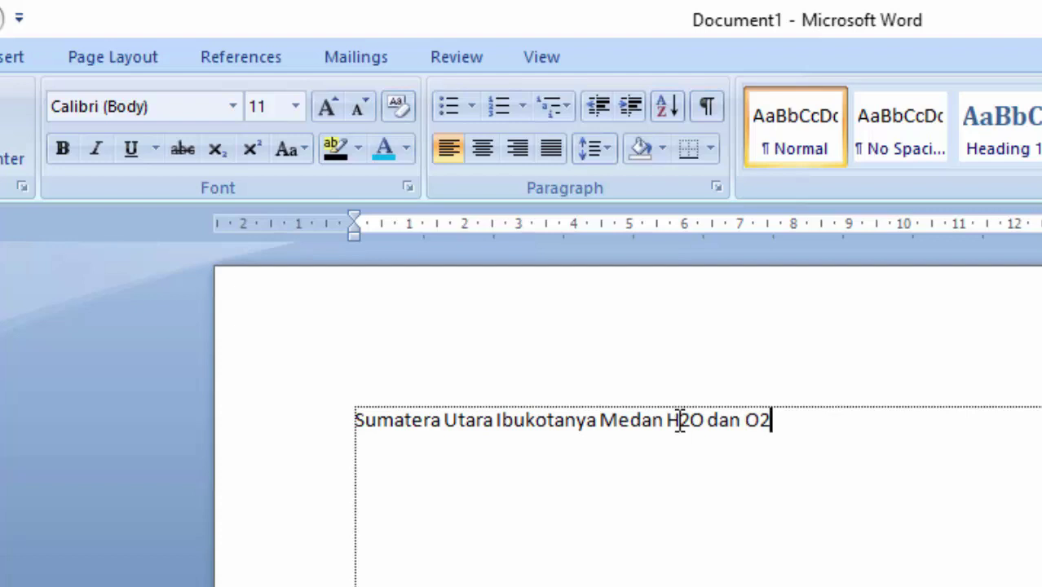
Step: Format the 2 in "H2O" as subscript
left_click_drag(677, 419, 690, 420)
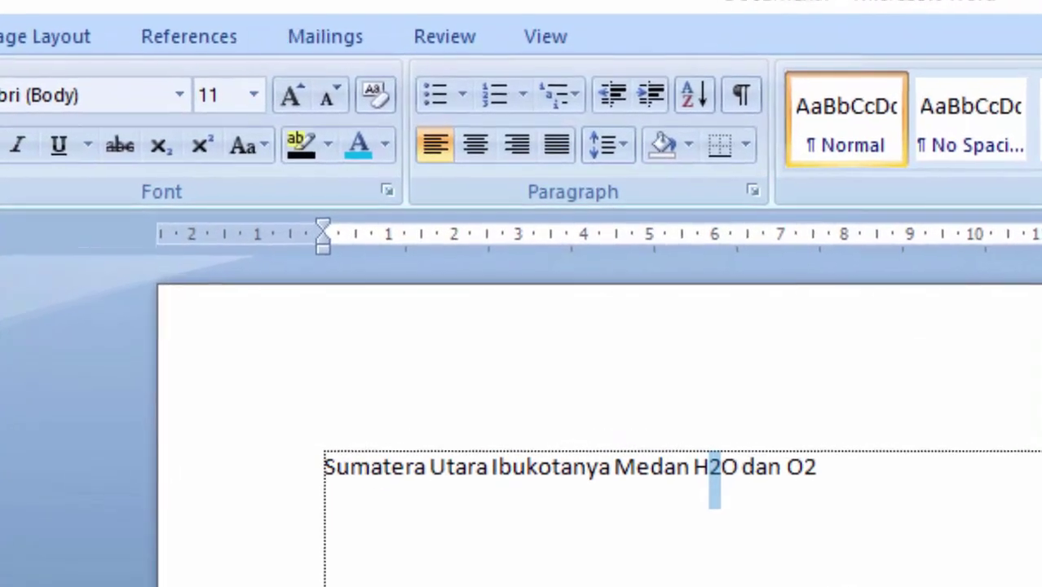
left_click(155, 147)
left_click(802, 461)
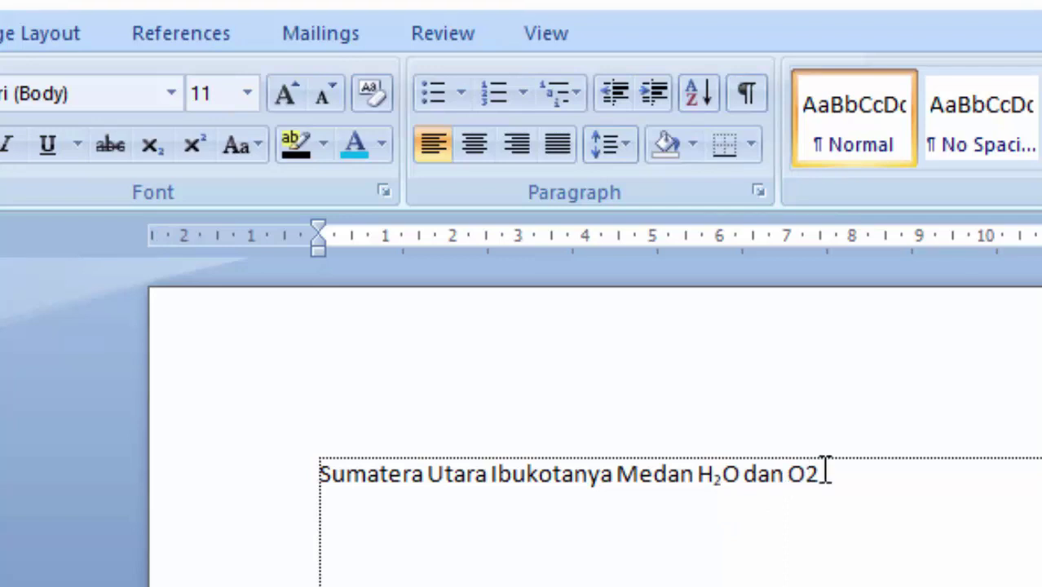
Step: Format the 2 in "O2" as superscript and leave the cursor after it
left_click_drag(808, 475, 818, 475)
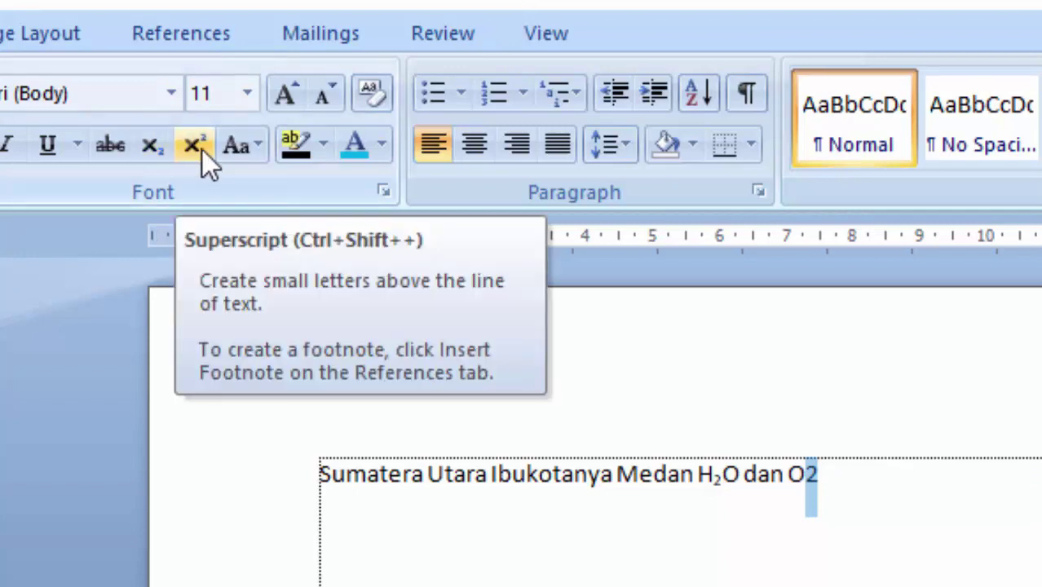
left_click(202, 150)
key("Right")
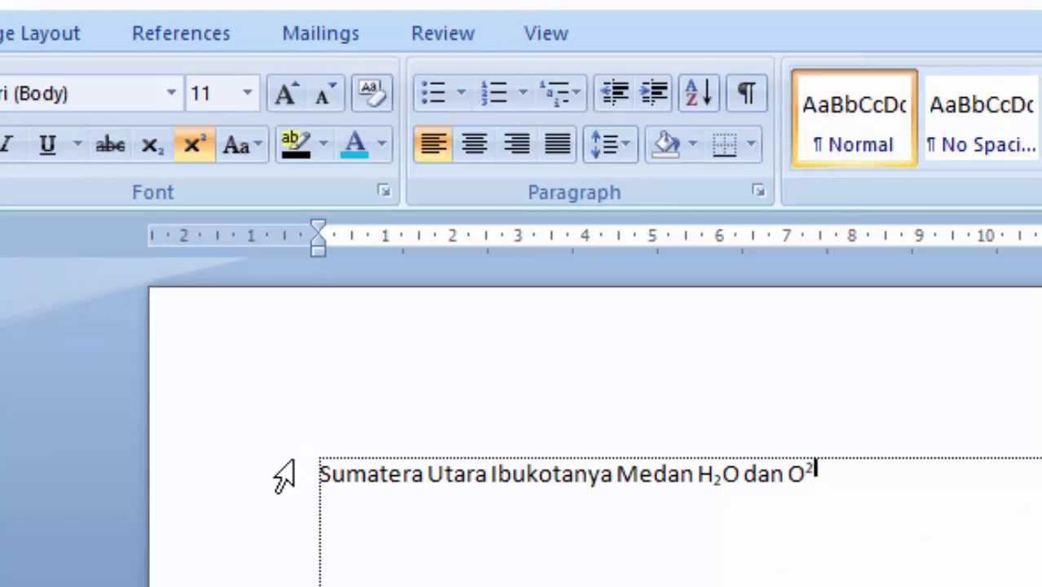
Step: Try the African font and the Boost SSi font on the whole sentence
left_click_drag(309, 472, 811, 486)
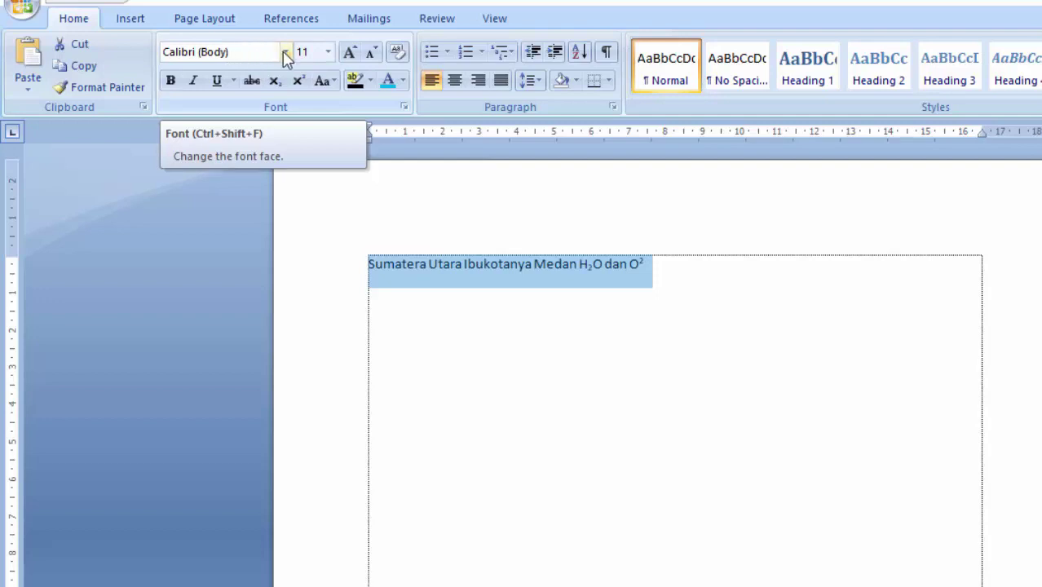
left_click(286, 51)
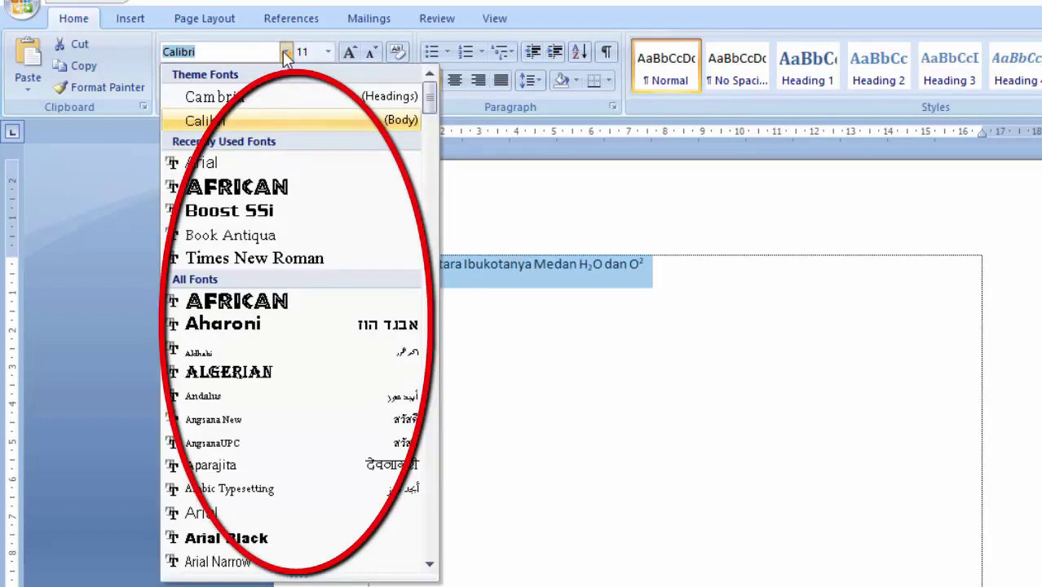
scroll(279, 296, "down", 1)
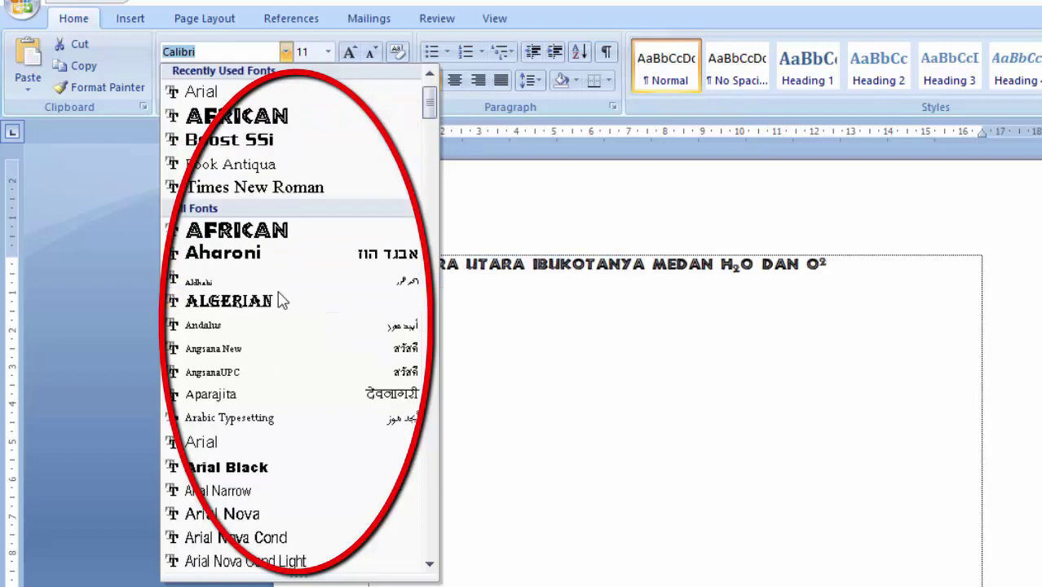
left_click(279, 237)
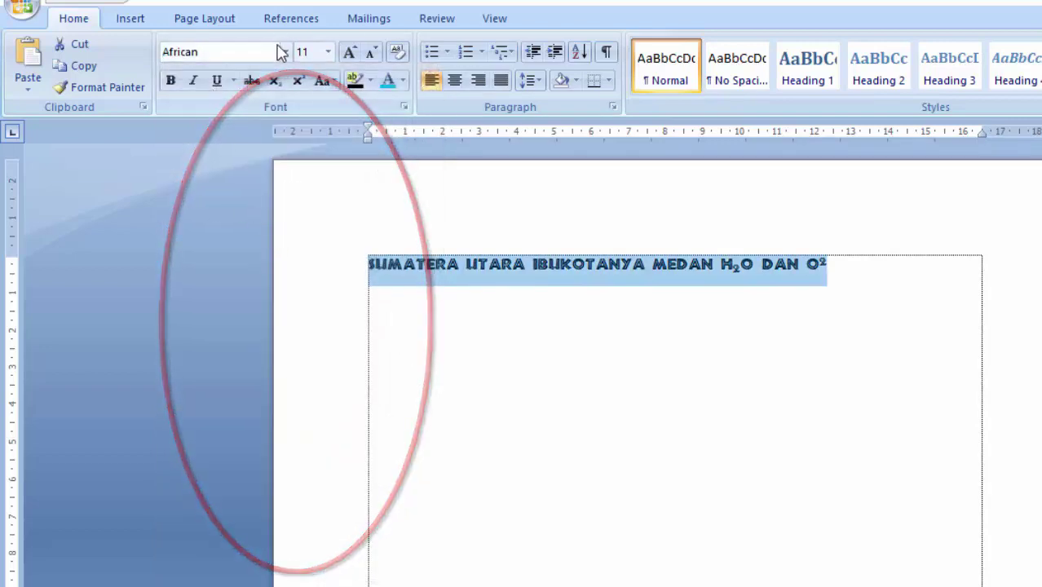
left_click(282, 52)
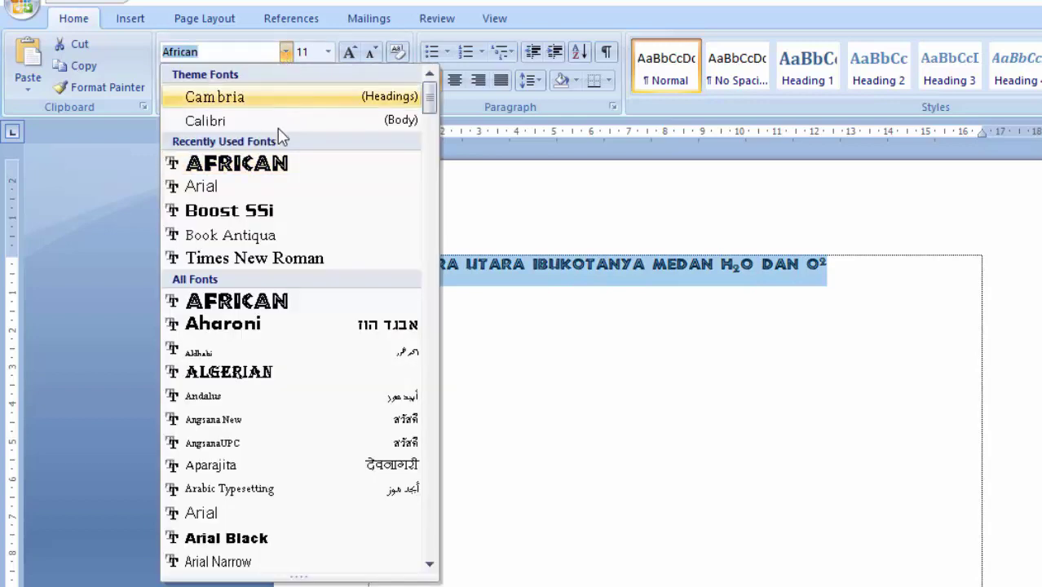
left_click(266, 212)
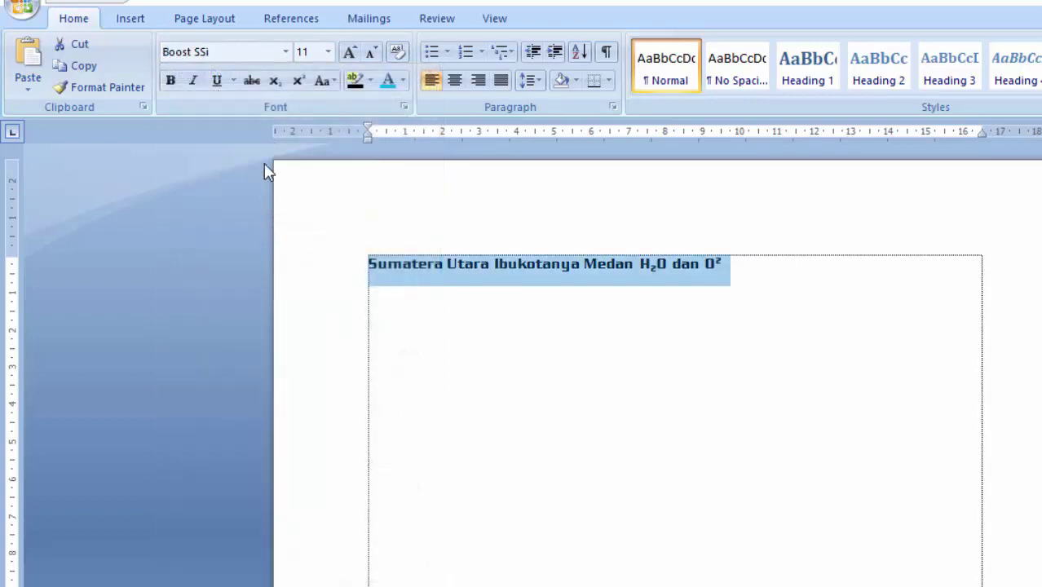
Step: Examine previews of other available fonts on the selected sentence without applying any, and deselect the text
left_click(285, 51)
scroll(309, 244, "down", 2)
scroll(310, 261, "down", 1)
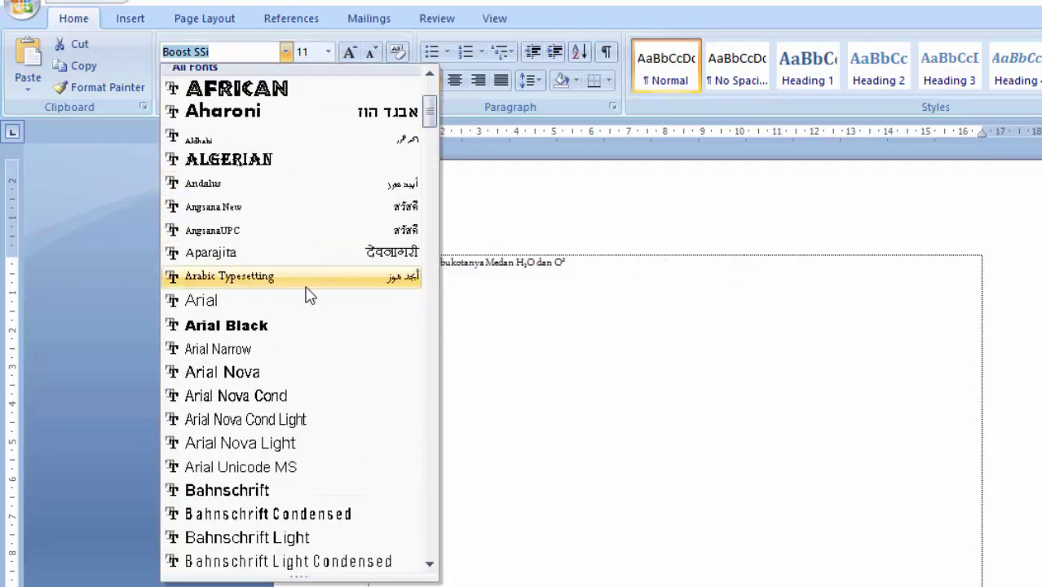
scroll(296, 332, "down", 4)
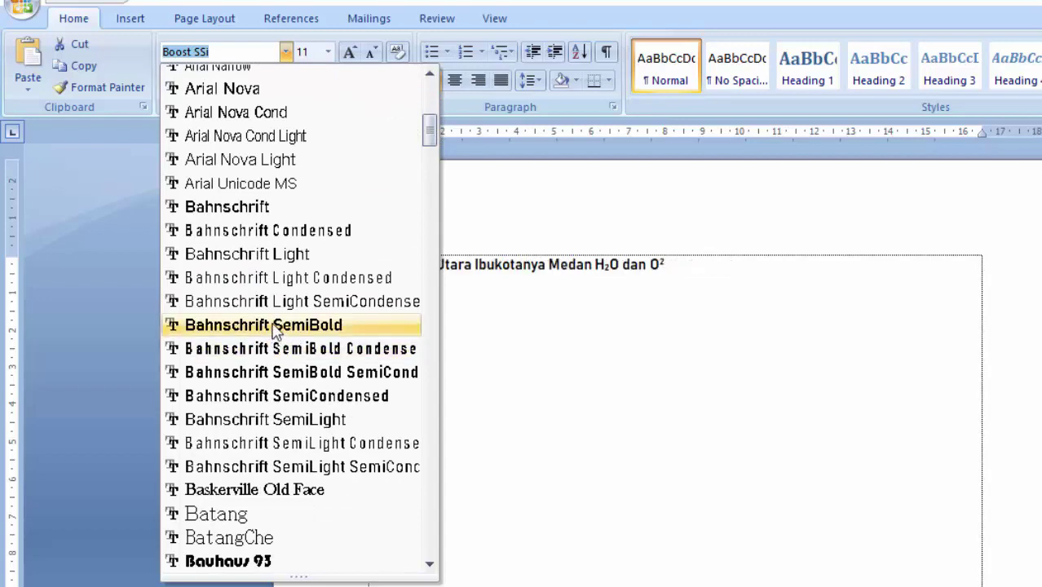
scroll(304, 457, "down", 3)
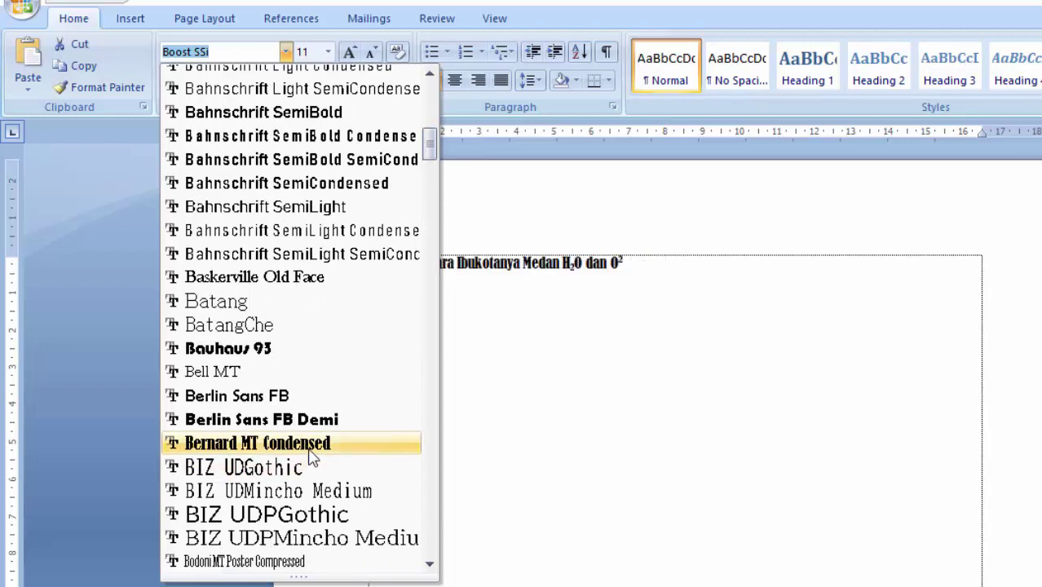
scroll(289, 407, "down", 4)
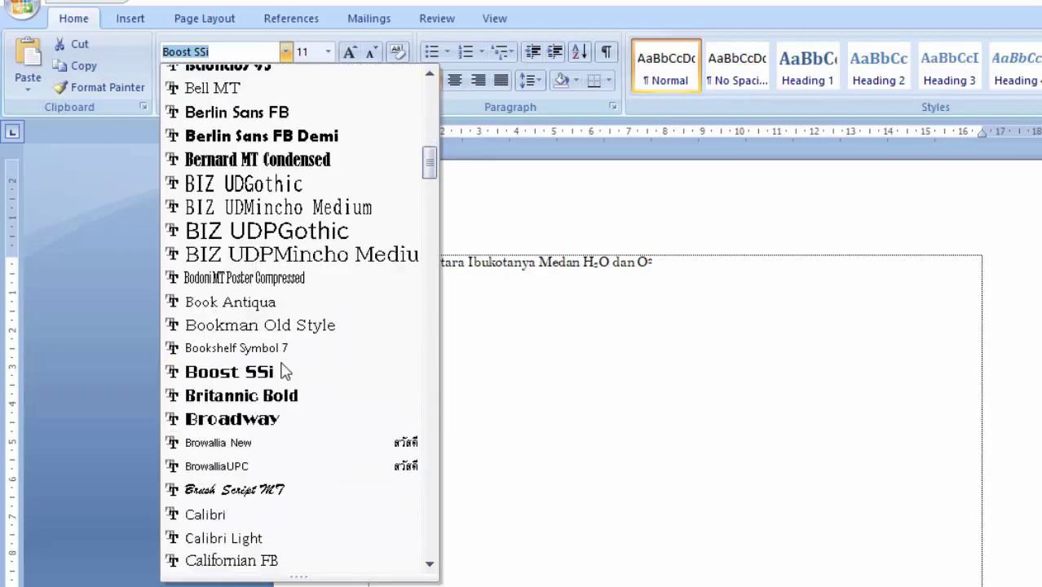
scroll(286, 372, "up", 15)
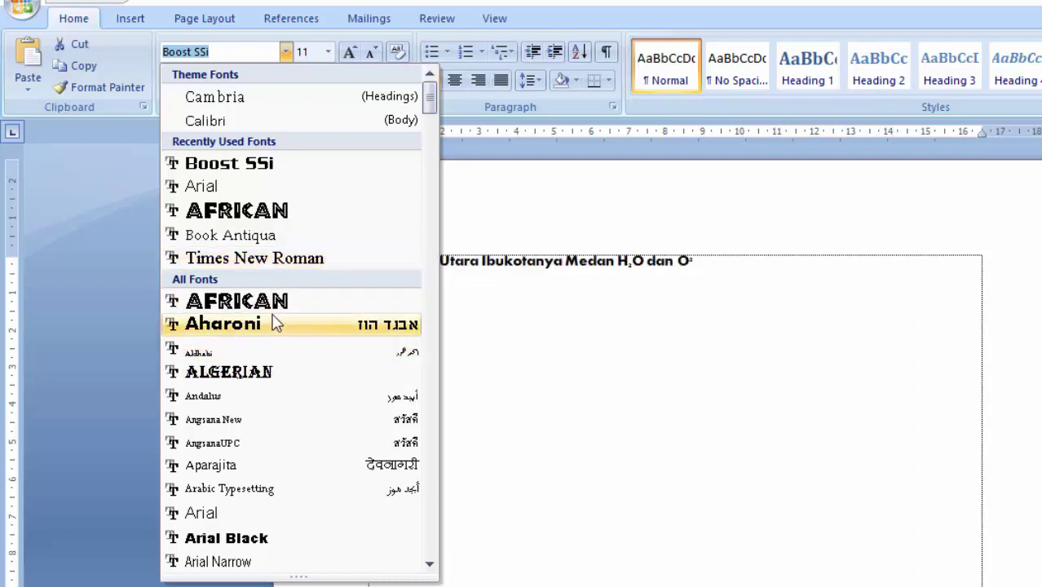
scroll(275, 324, "down", 4)
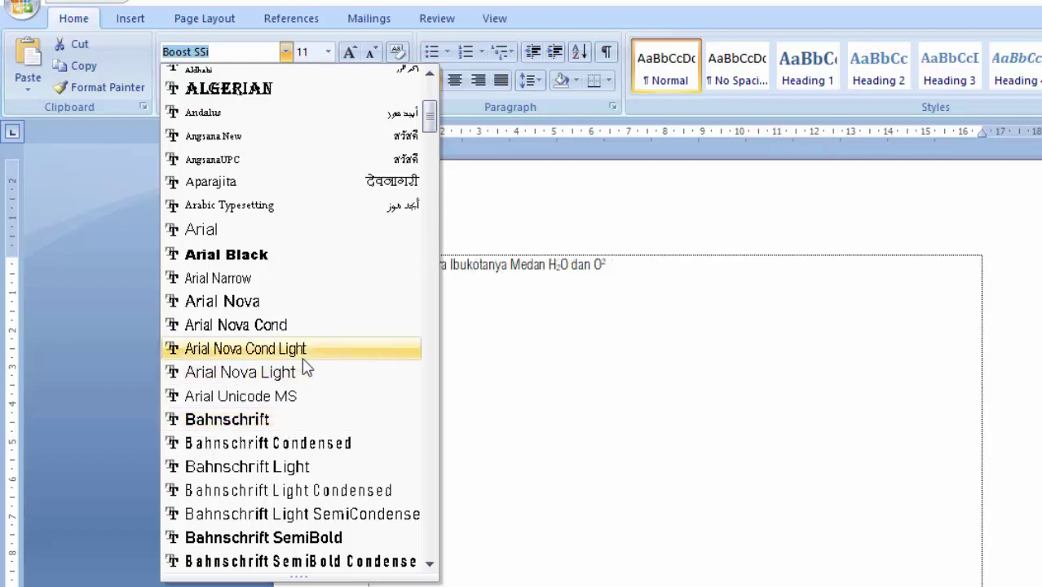
scroll(299, 236, "down", 3)
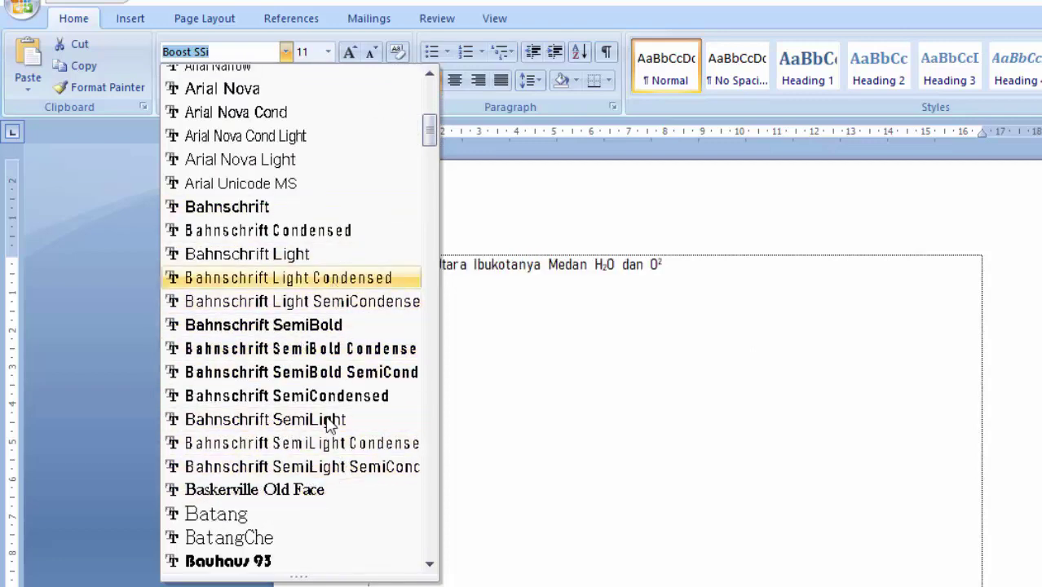
scroll(332, 432, "up", 4)
scroll(362, 302, "up", 3)
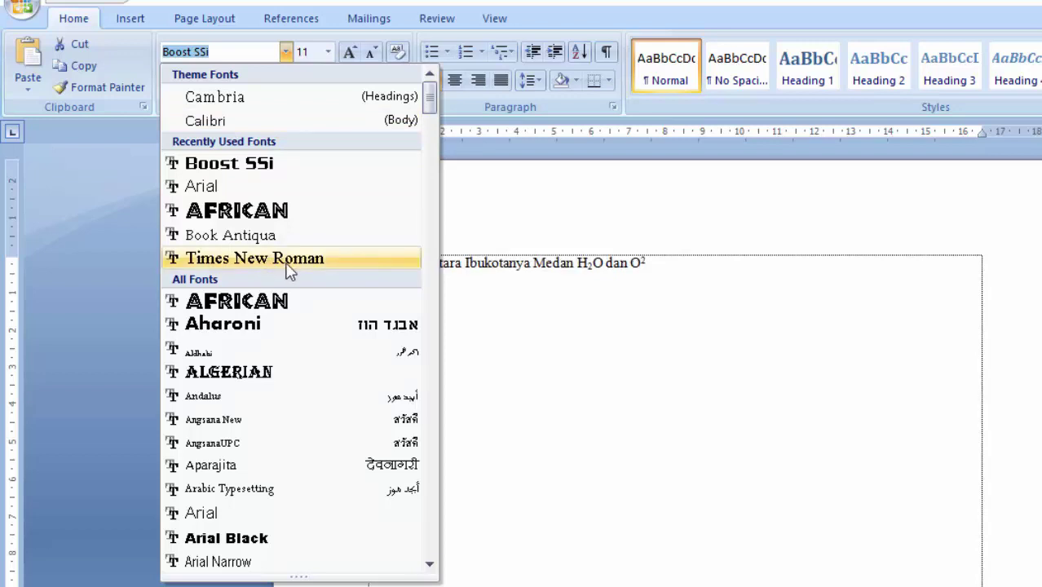
left_click(425, 288)
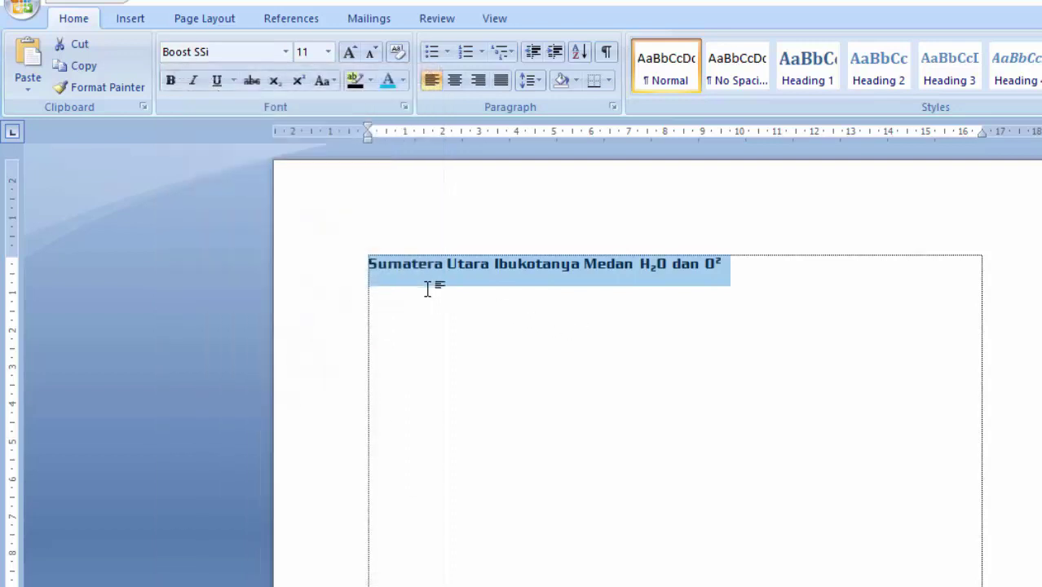
left_click(418, 286)
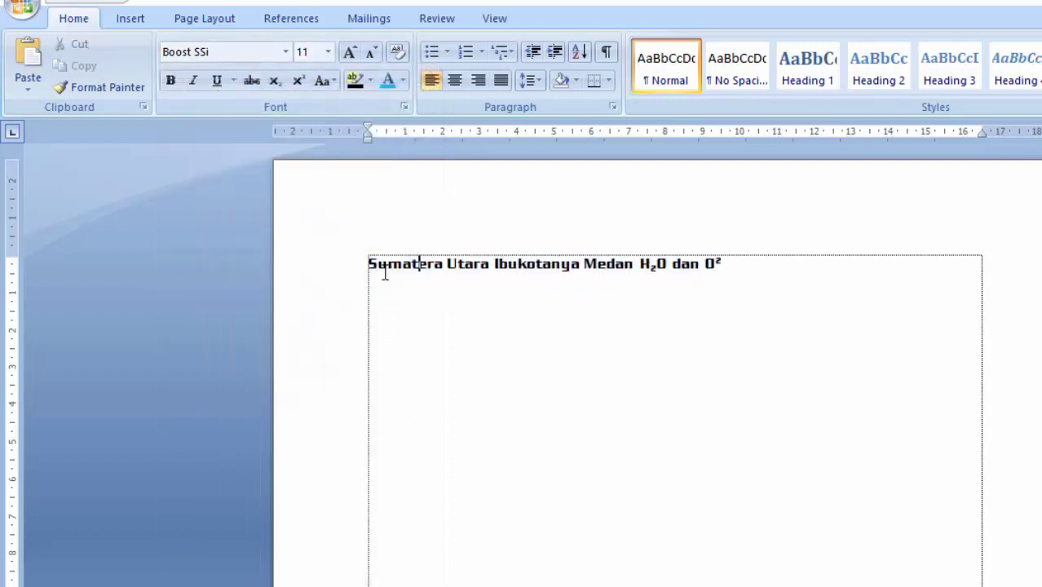
Step: Set the font of the whole sentence to Arial and deselect it
left_click_drag(365, 263, 729, 265)
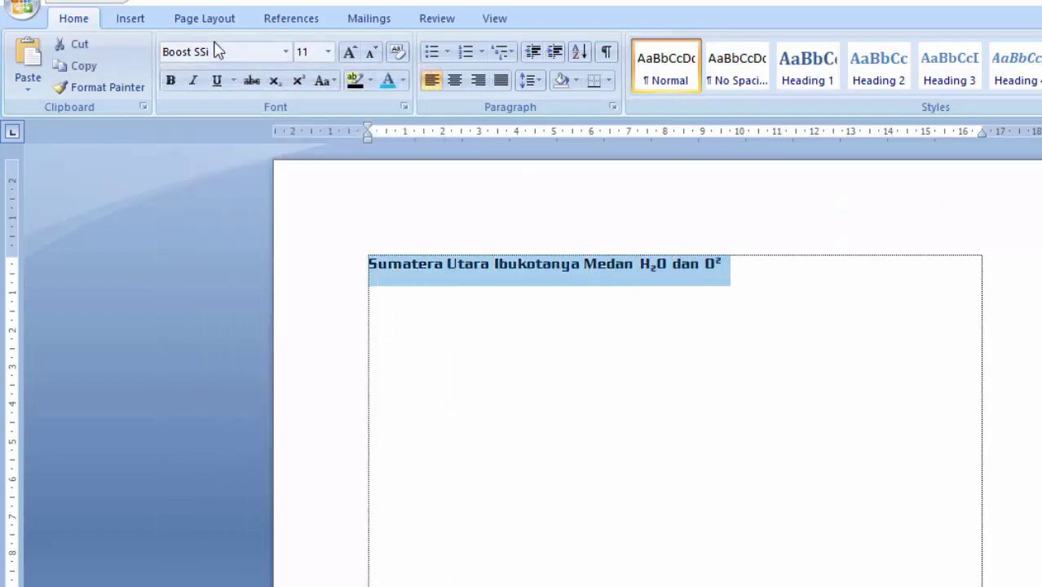
left_click(286, 52)
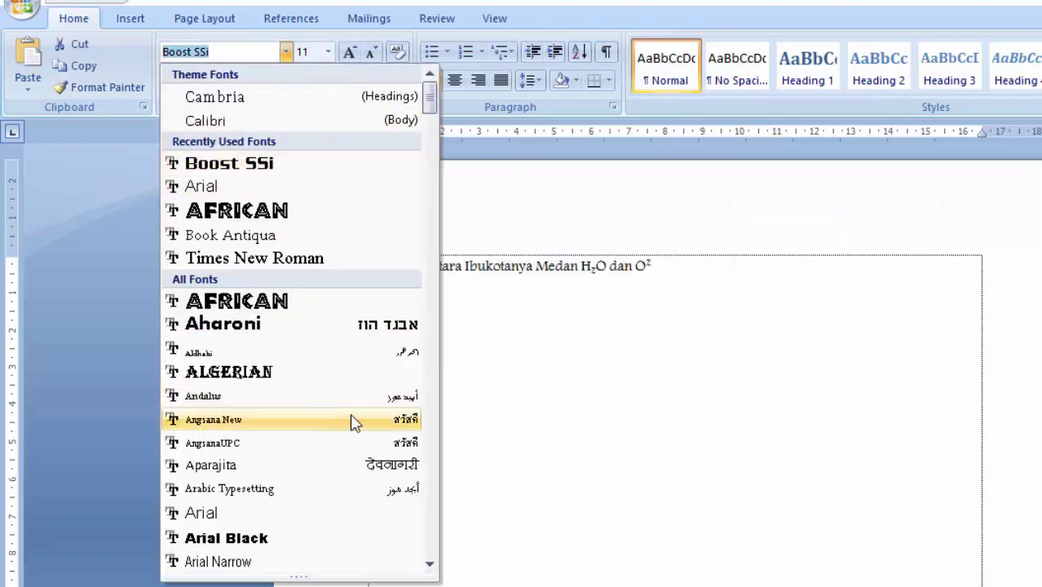
scroll(343, 420, "down", 2)
scroll(344, 432, "up", 2)
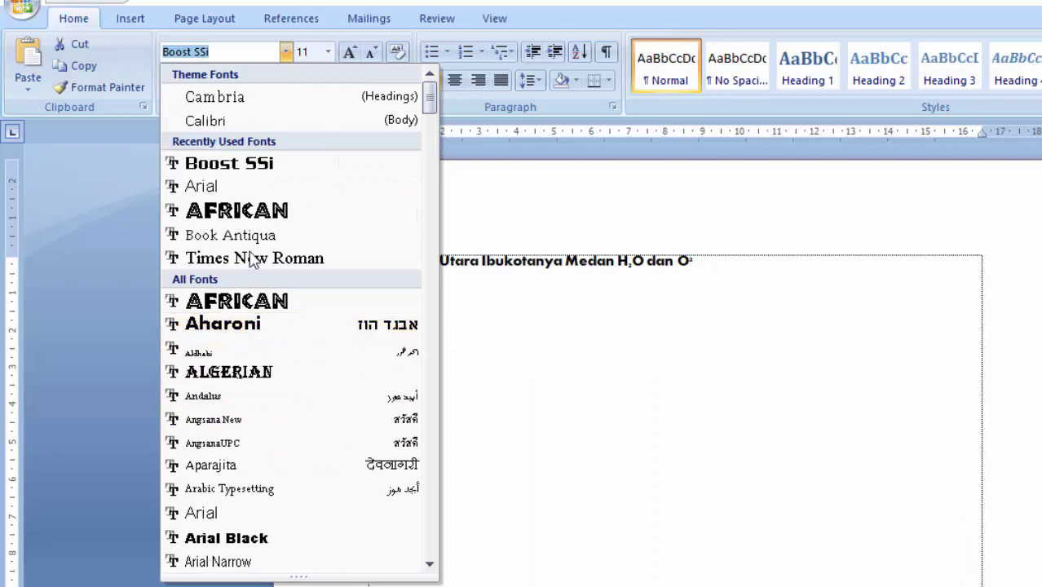
left_click(269, 187)
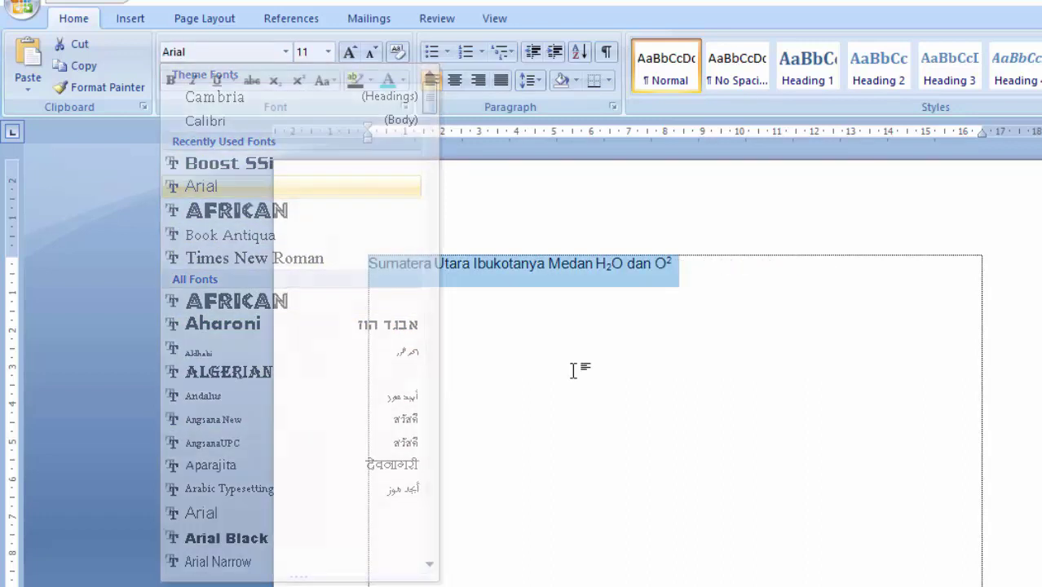
left_click(626, 377)
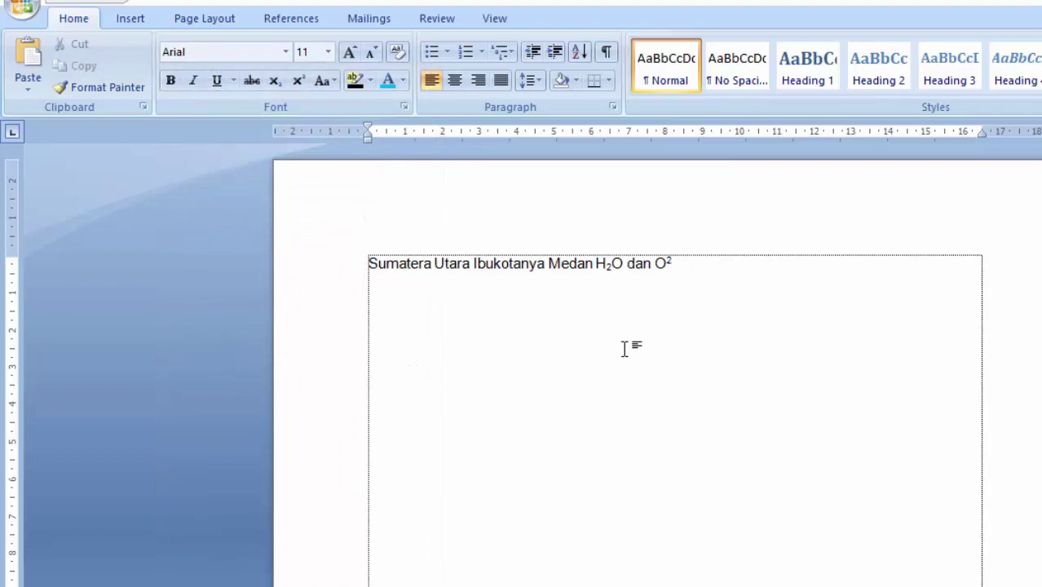
Step: Set the font size of the whole sentence to 12
left_click(343, 274)
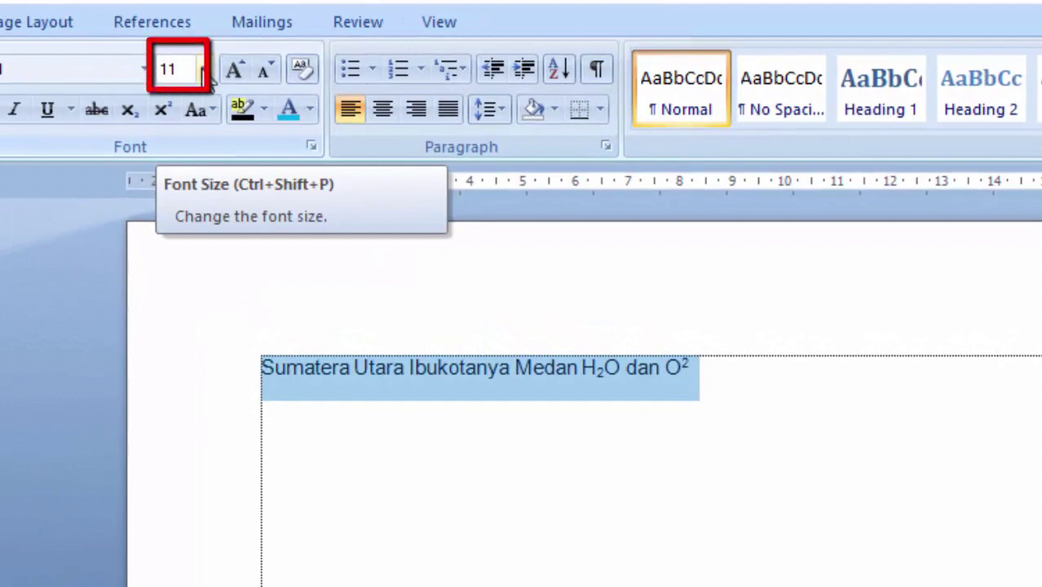
left_click(204, 69)
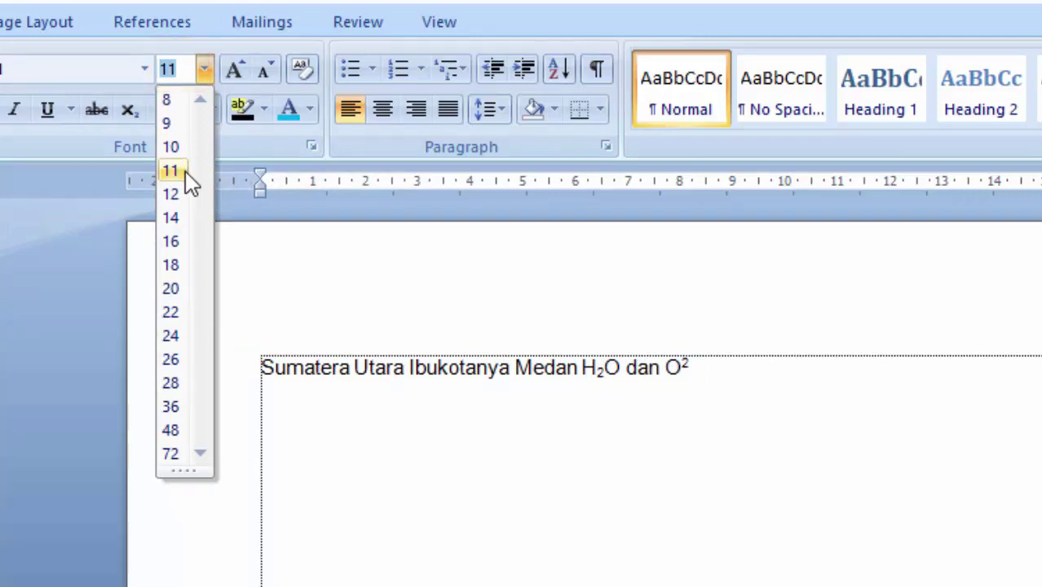
left_click(201, 70)
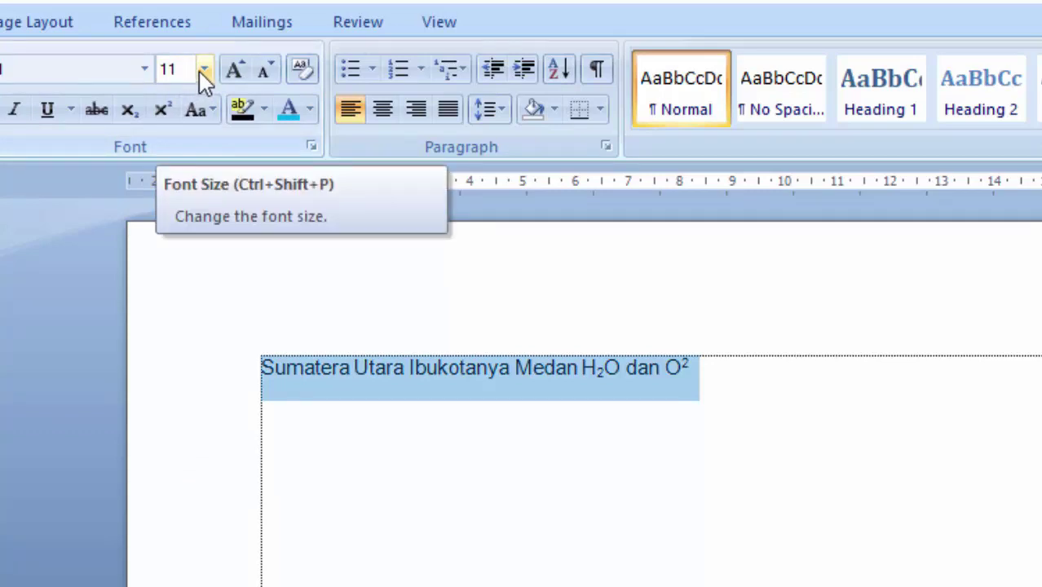
left_click(203, 71)
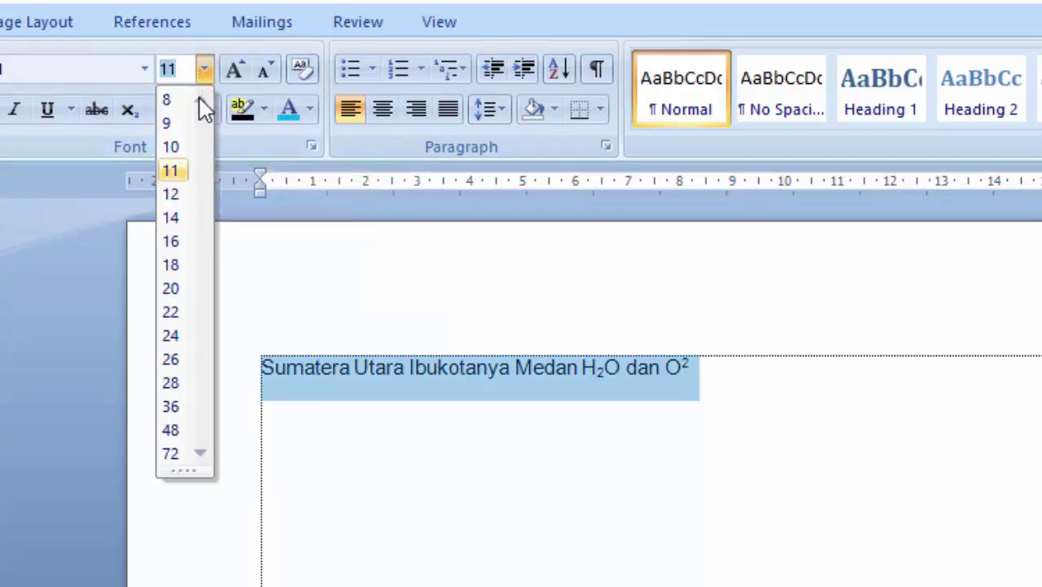
left_click(179, 194)
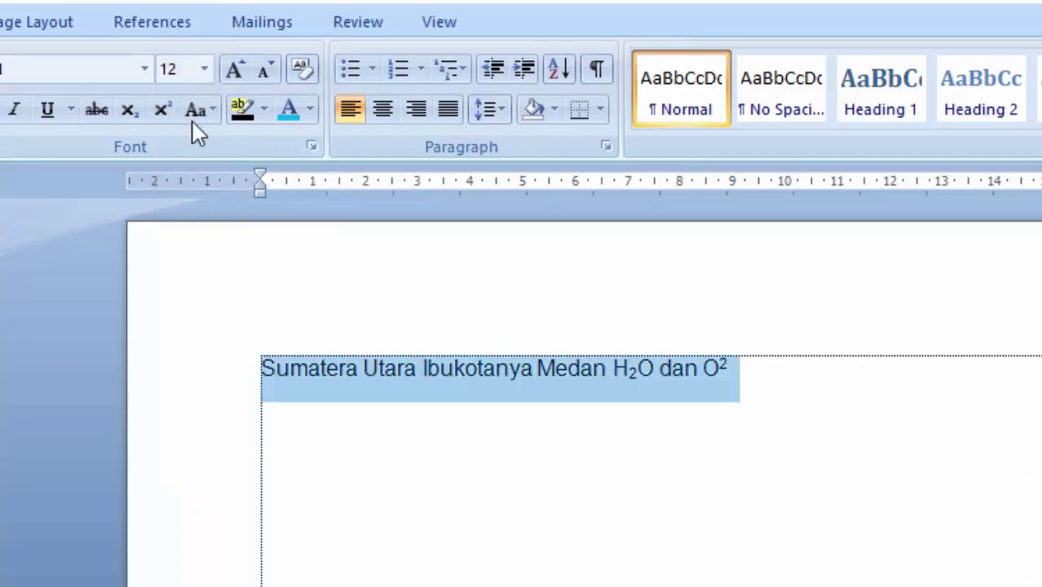
Step: Preview other font sizes on the selected sentence and set a custom font size of 80
left_click(209, 73)
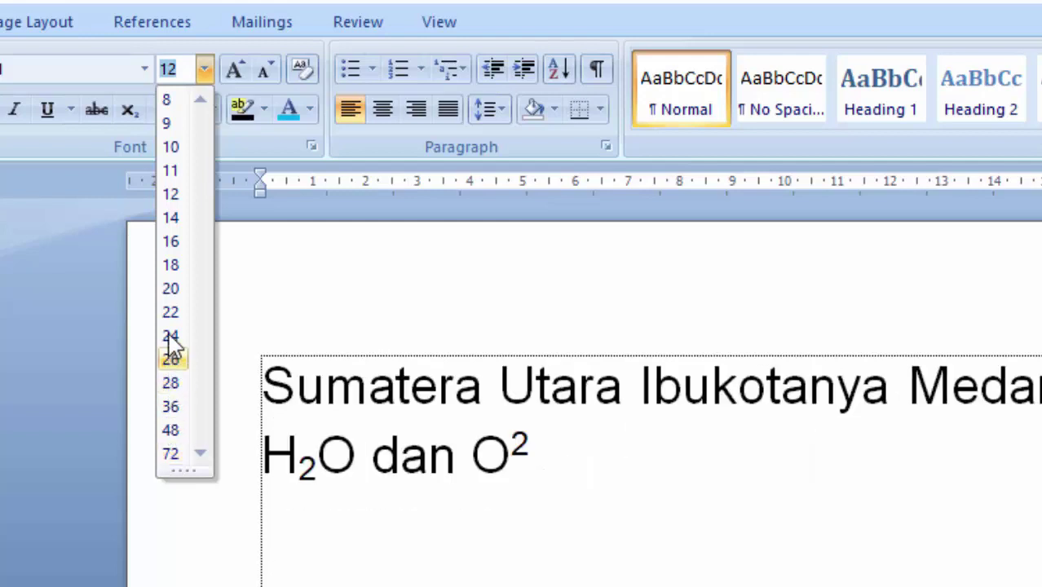
left_click(204, 70)
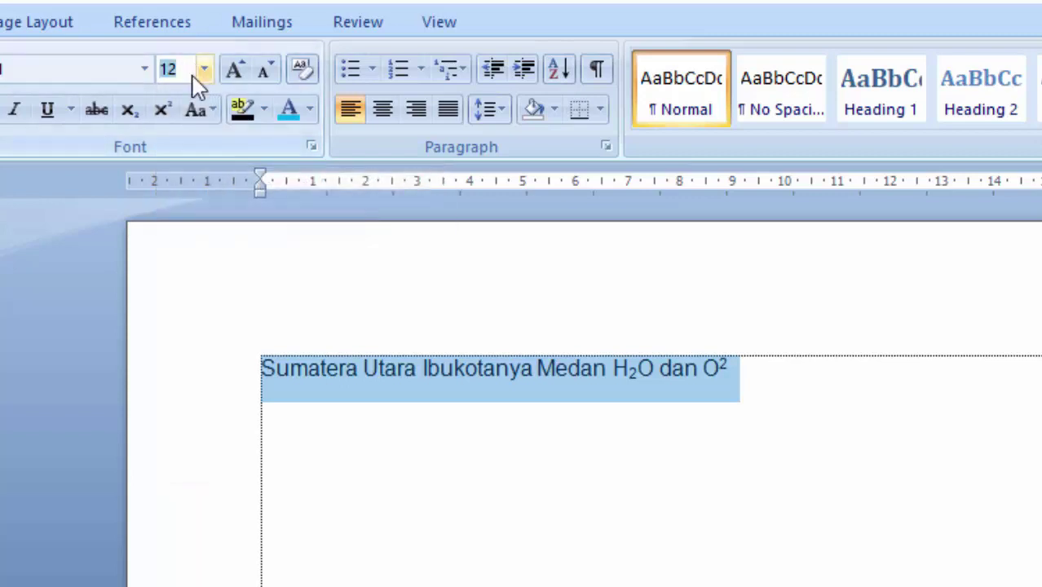
left_click(206, 70)
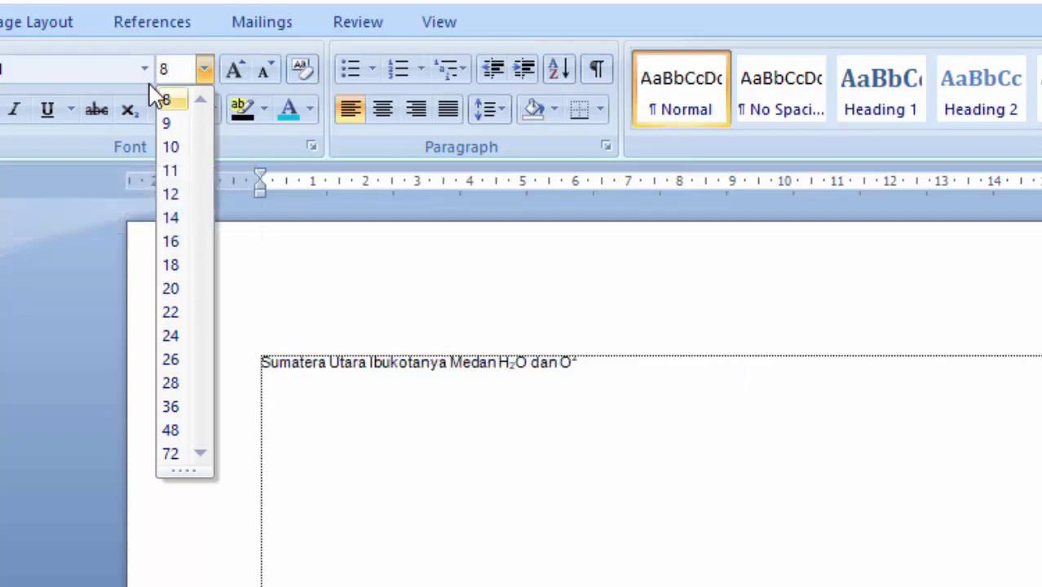
type("0")
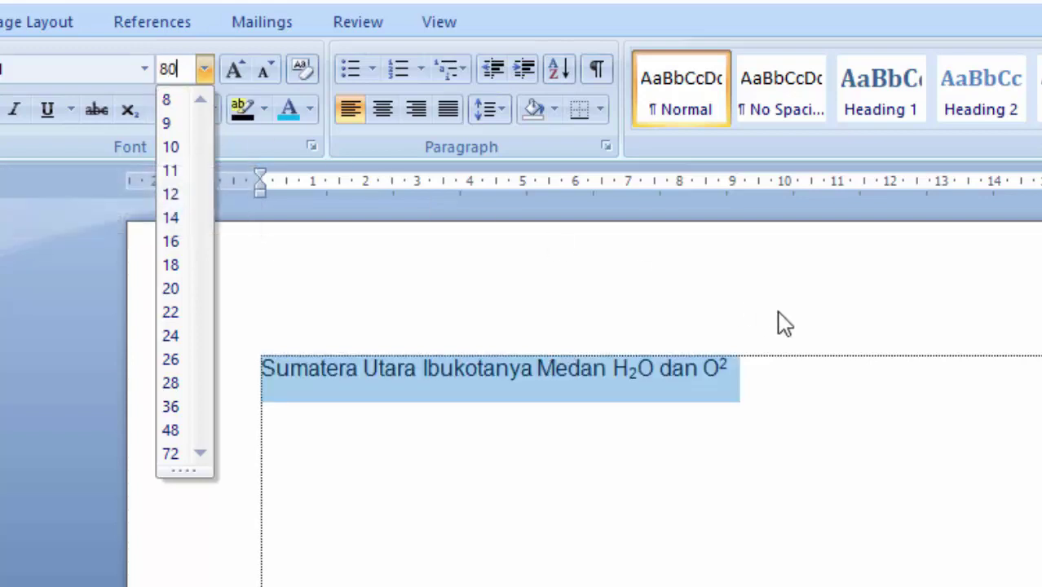
key("Return")
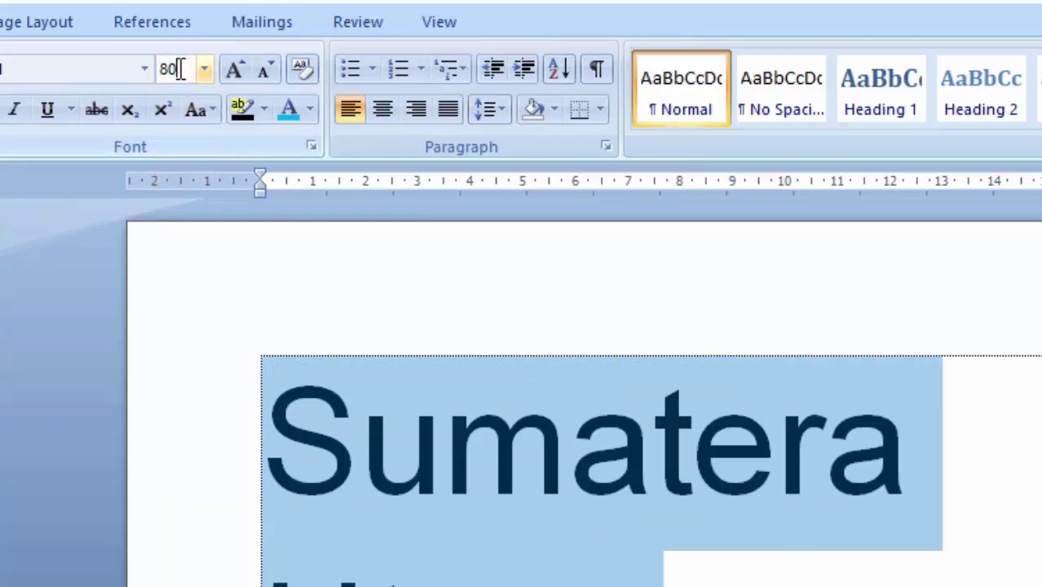
Step: Try a custom font size of 5 on the sentence and set it back to 12
left_click_drag(181, 69, 165, 69)
type("3")
key("Return")
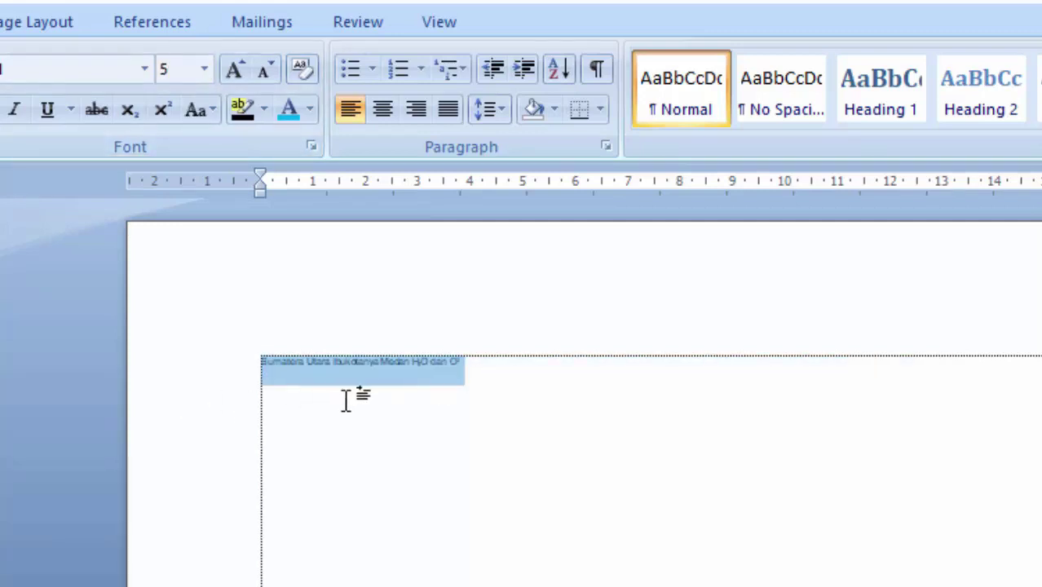
left_click(204, 70)
left_click(173, 194)
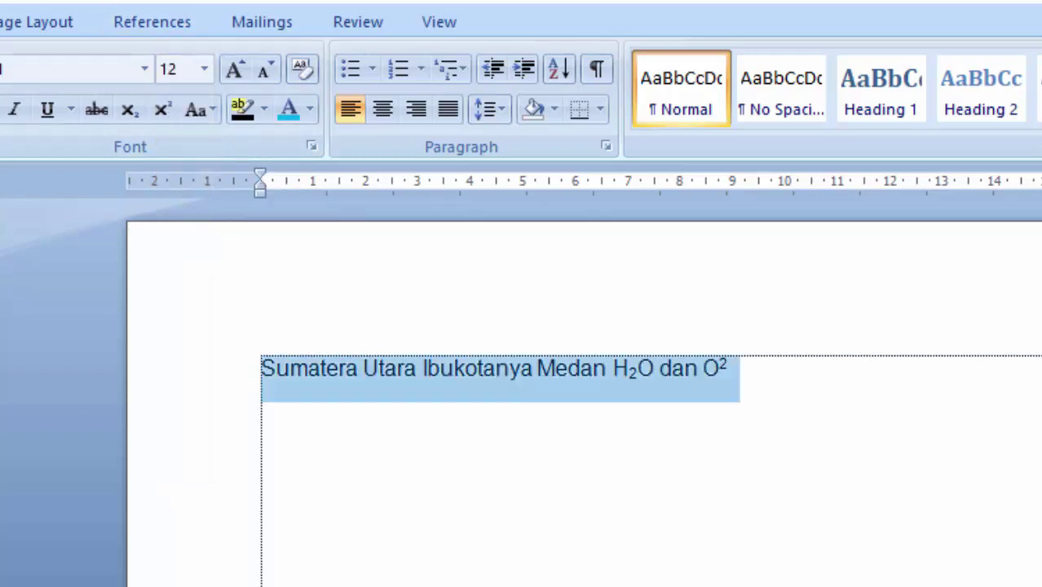
Step: Enlarge the selected sentence step by step with Grow Font up to size 26
left_click(234, 72)
left_click(234, 72)
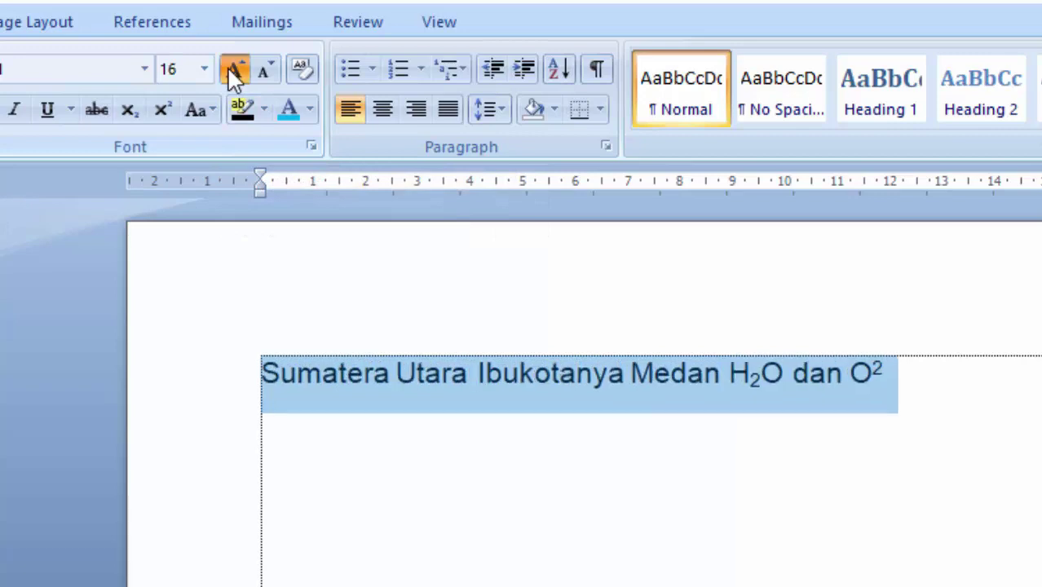
left_click(234, 72)
left_click(234, 72)
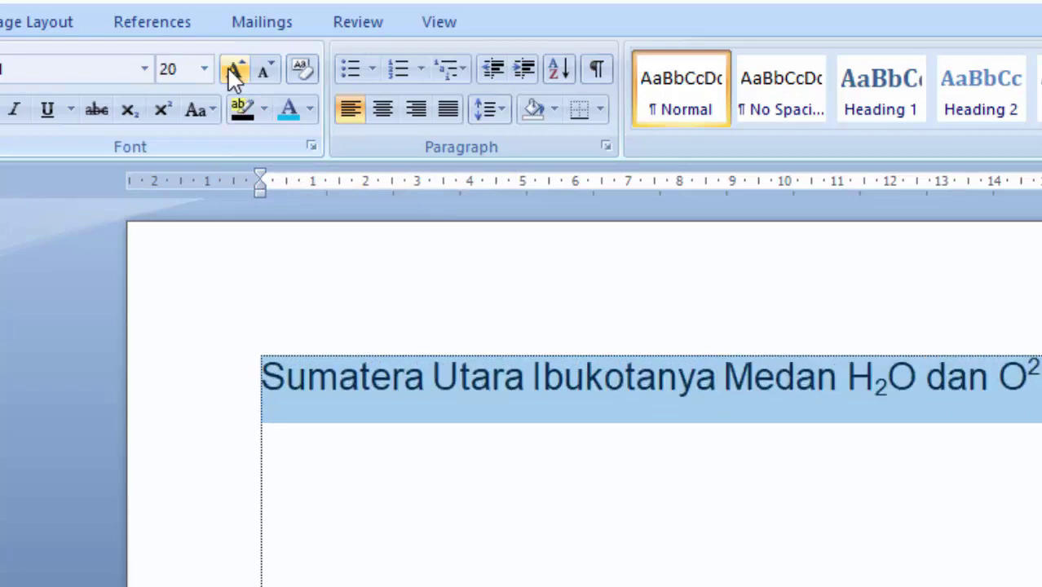
left_click(234, 72)
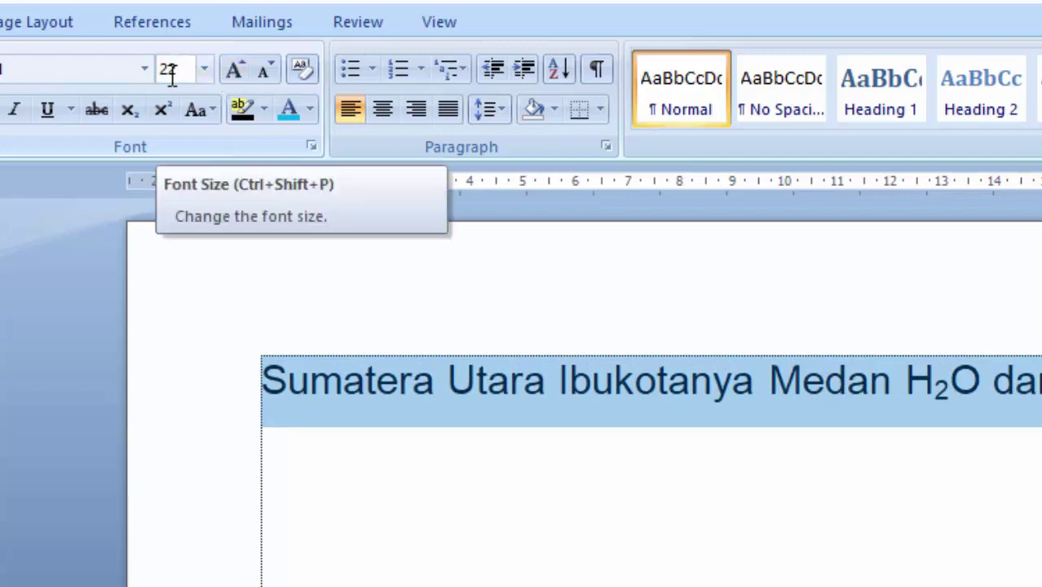
left_click(232, 72)
left_click(233, 72)
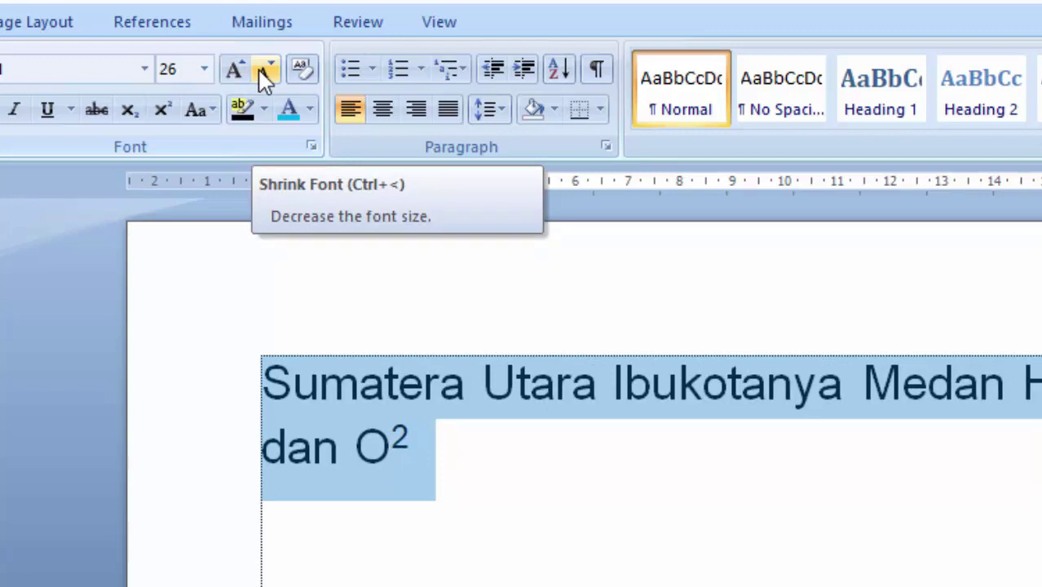
Step: Reduce the selected sentence step by step with Shrink Font down to size 10
left_click(264, 73)
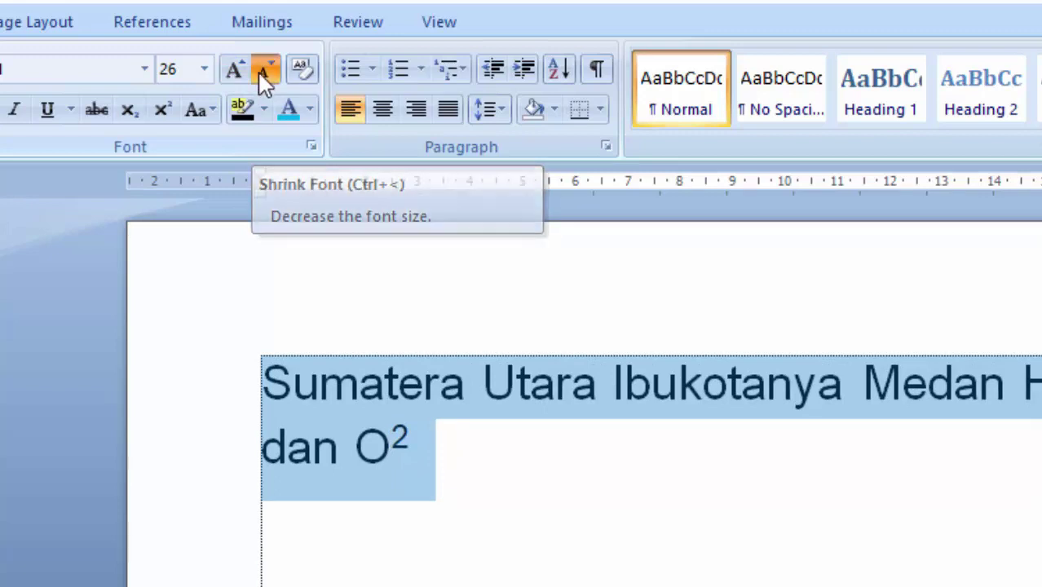
left_click(264, 74)
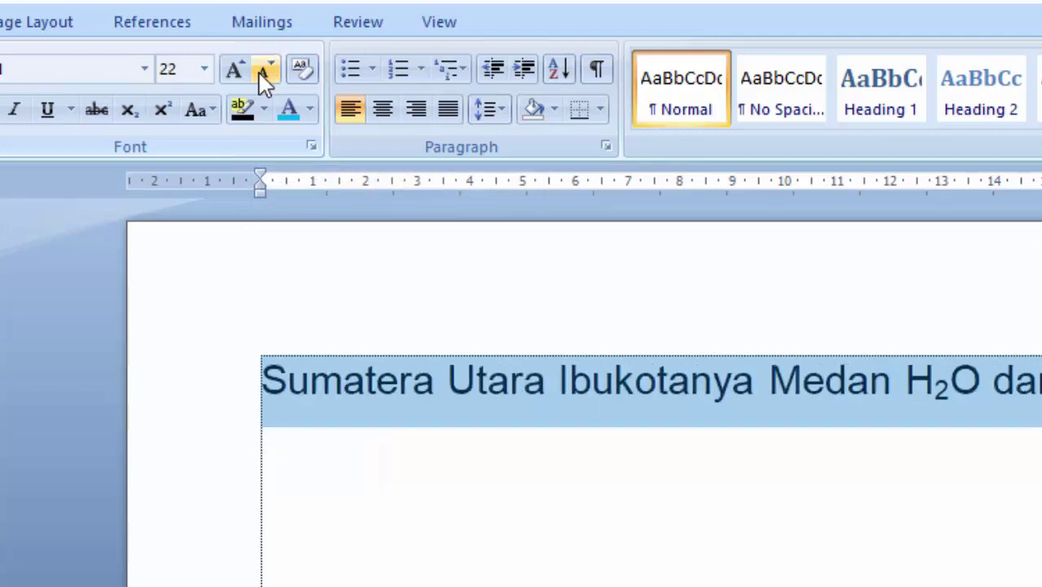
left_click(264, 73)
left_click(264, 73)
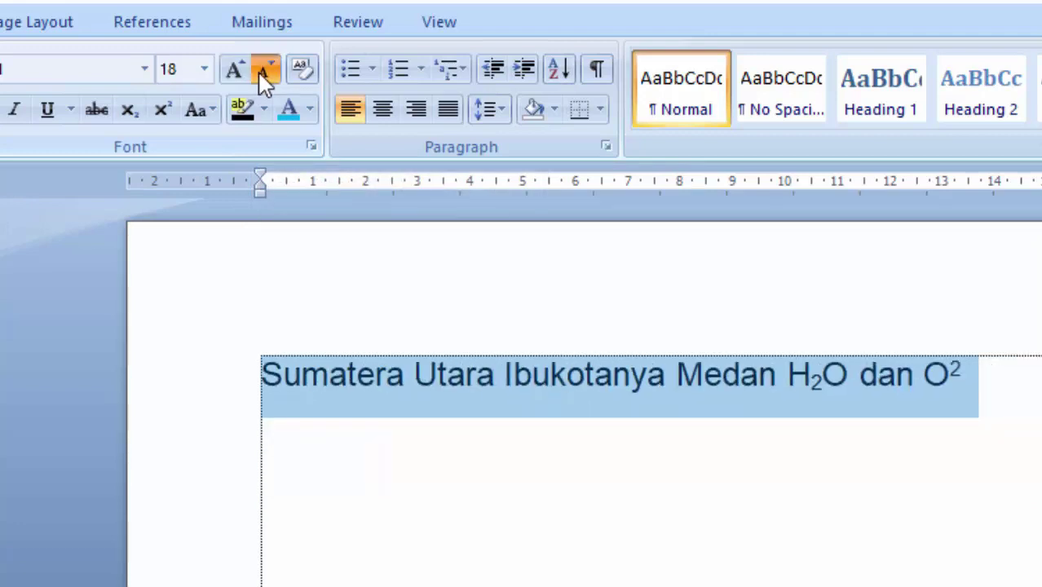
left_click(264, 73)
left_click(264, 74)
left_click(265, 74)
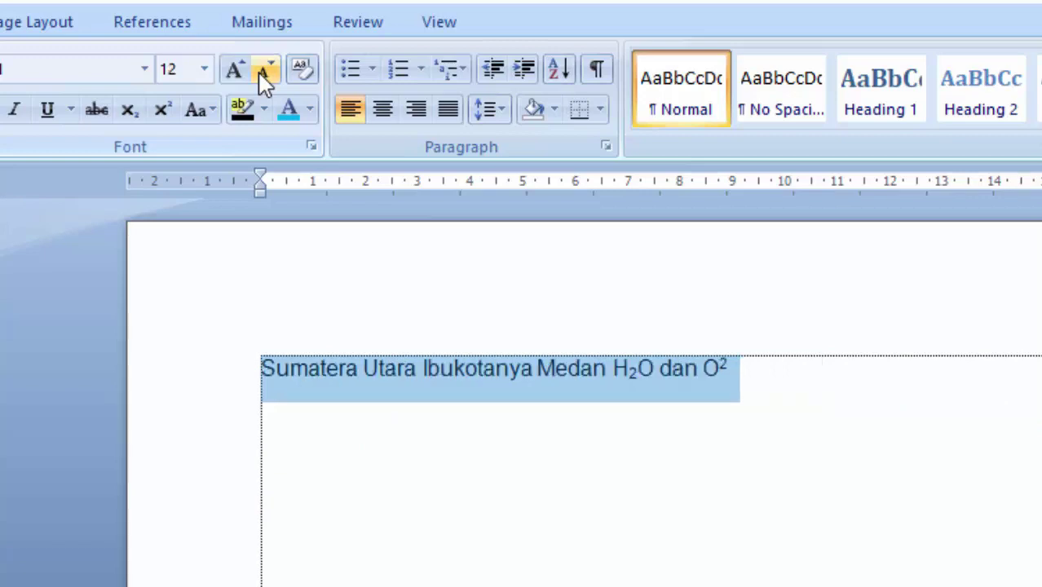
left_click(264, 73)
left_click(264, 73)
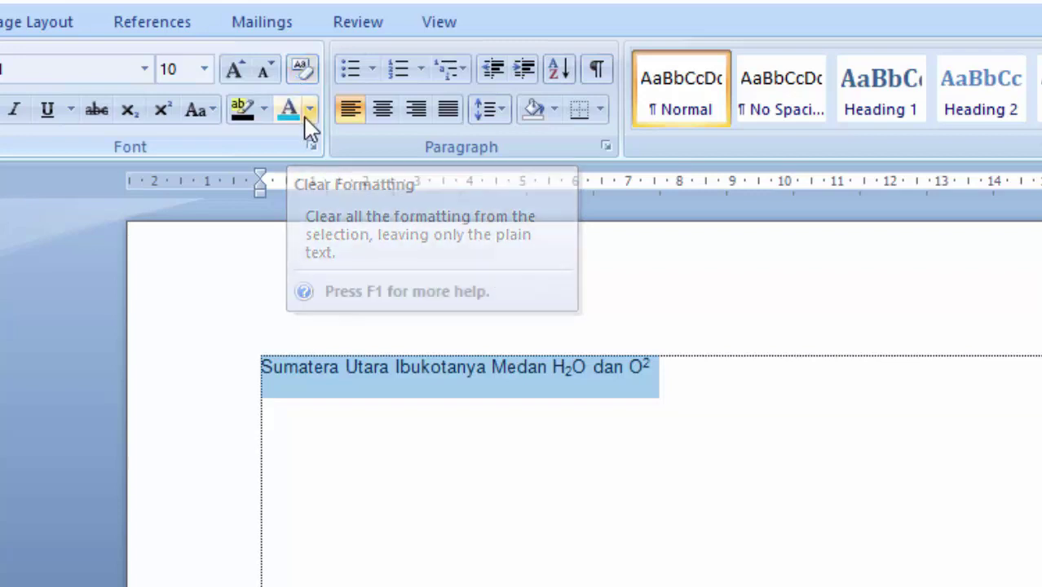
Step: Clear all formatting from the selected sentence
left_click(299, 80)
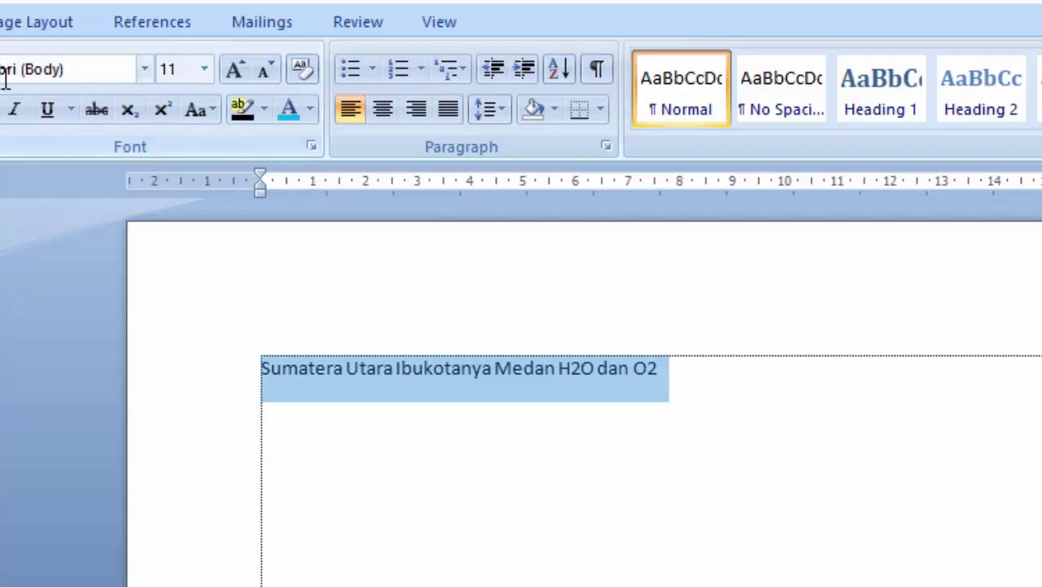
Step: Try the African font at size 24 on the whole sentence, and strip the formatting off again
left_click(145, 71)
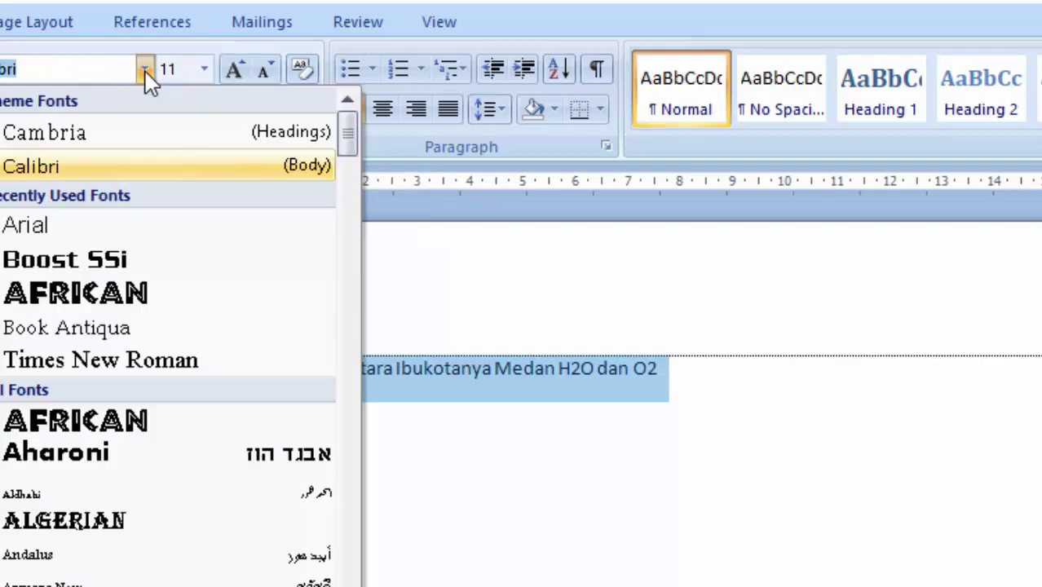
left_click(135, 293)
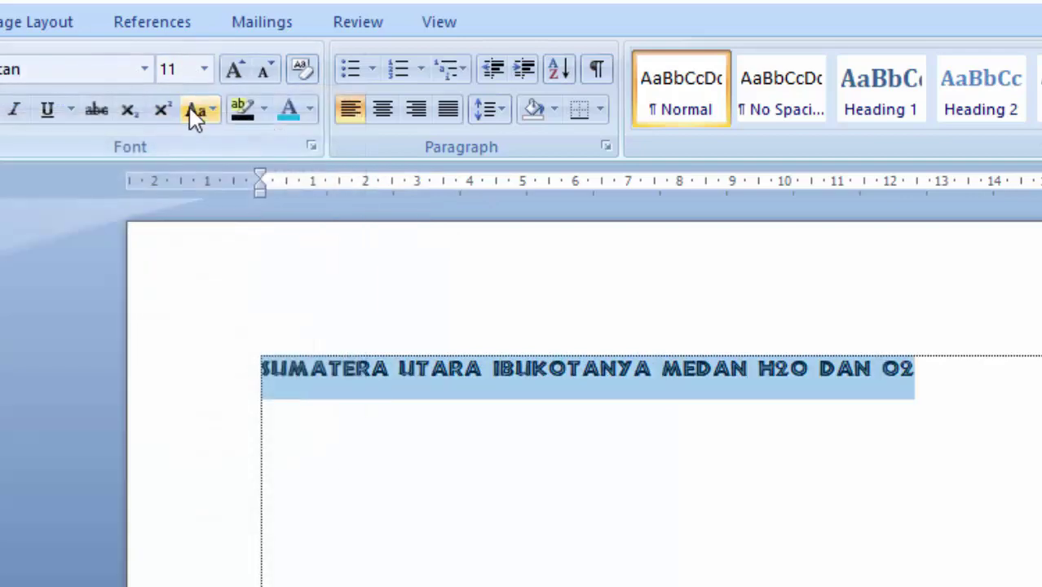
left_click(203, 70)
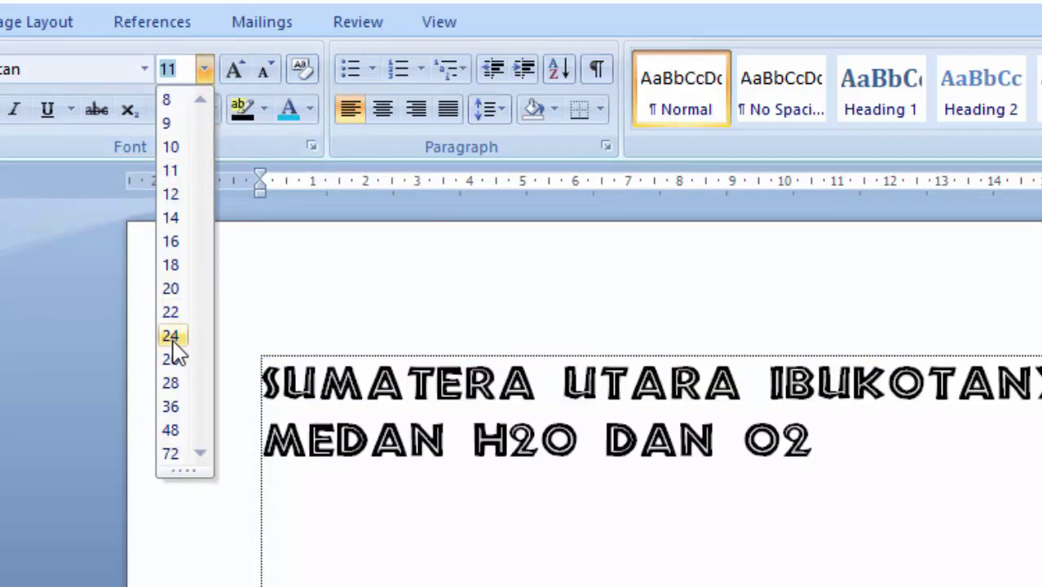
left_click(172, 336)
left_click(408, 441)
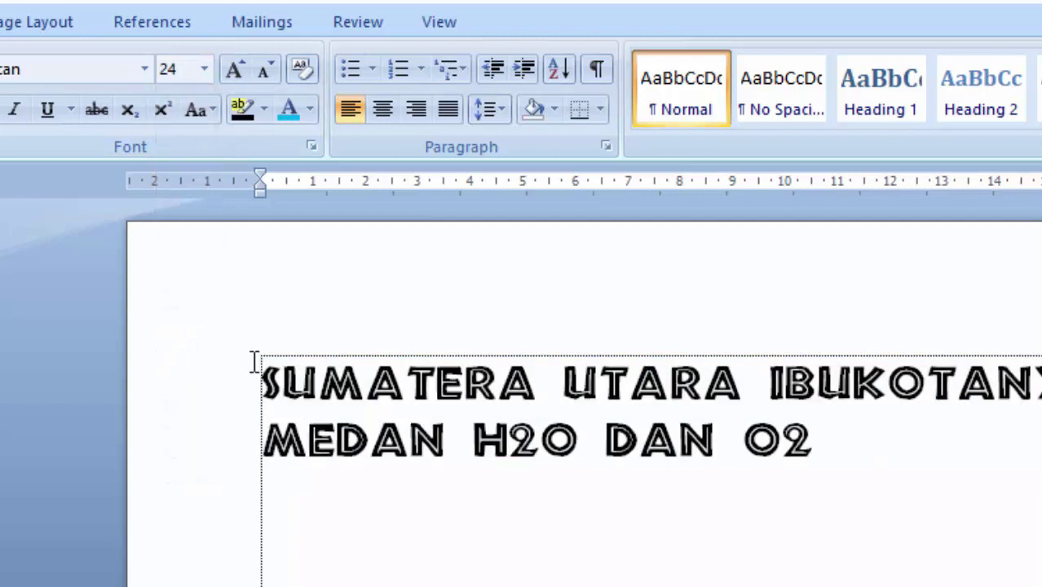
left_click_drag(259, 361, 813, 445)
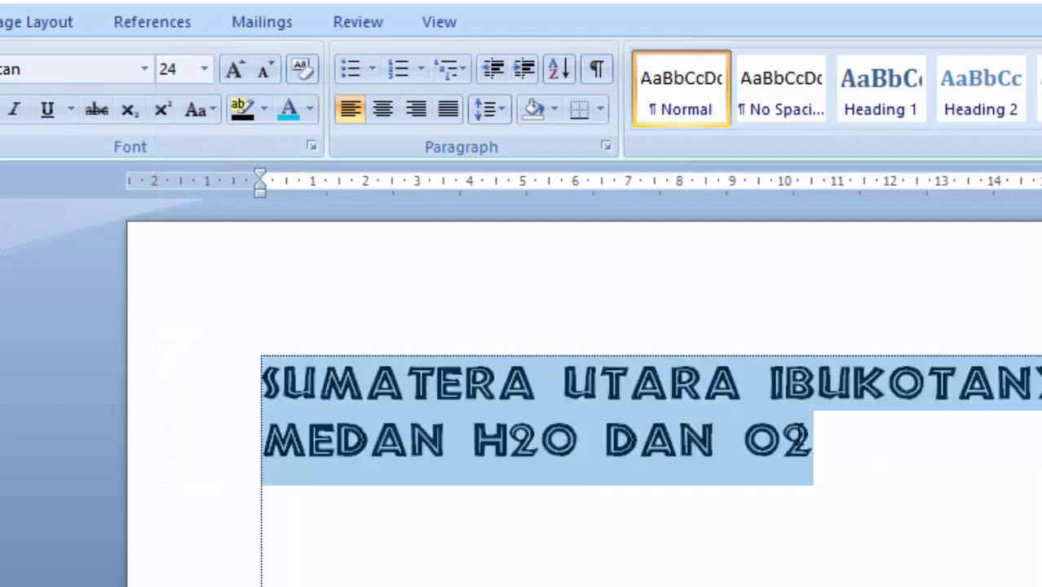
left_click(303, 72)
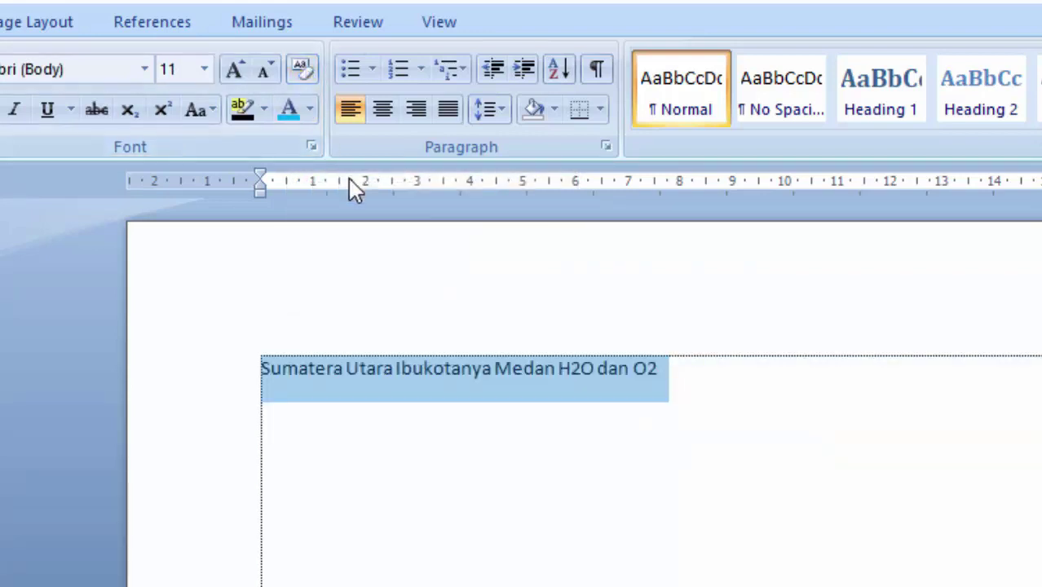
Step: Highlight the whole sentence in bright green, and change the highlight to yellow
left_click(267, 114)
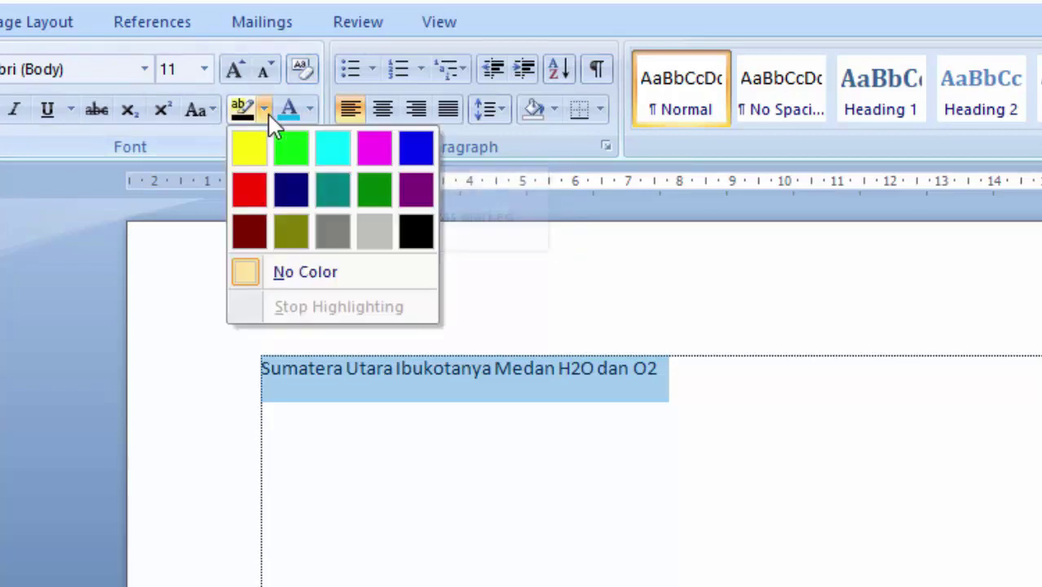
left_click(292, 149)
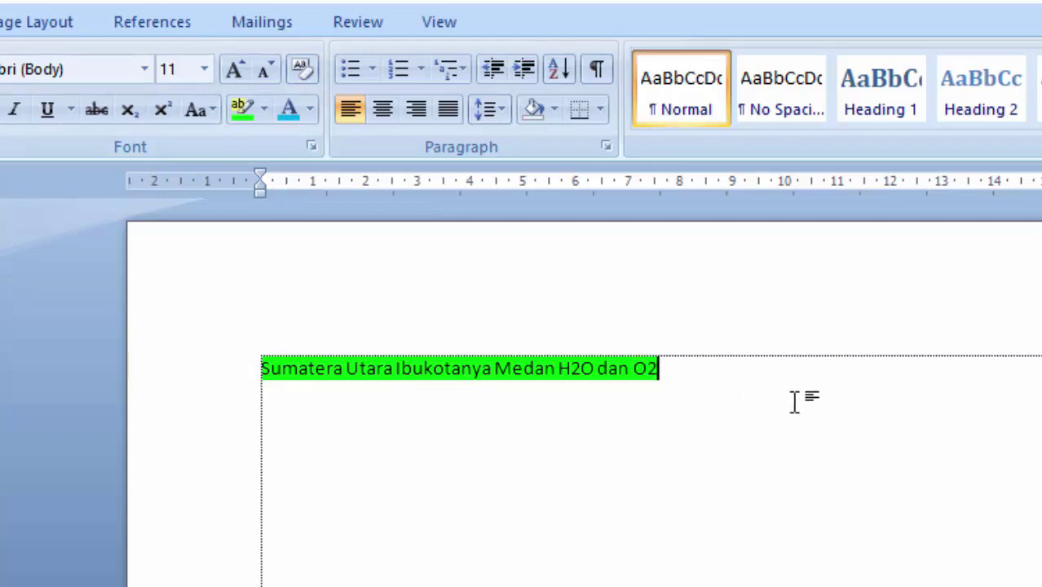
left_click(233, 375)
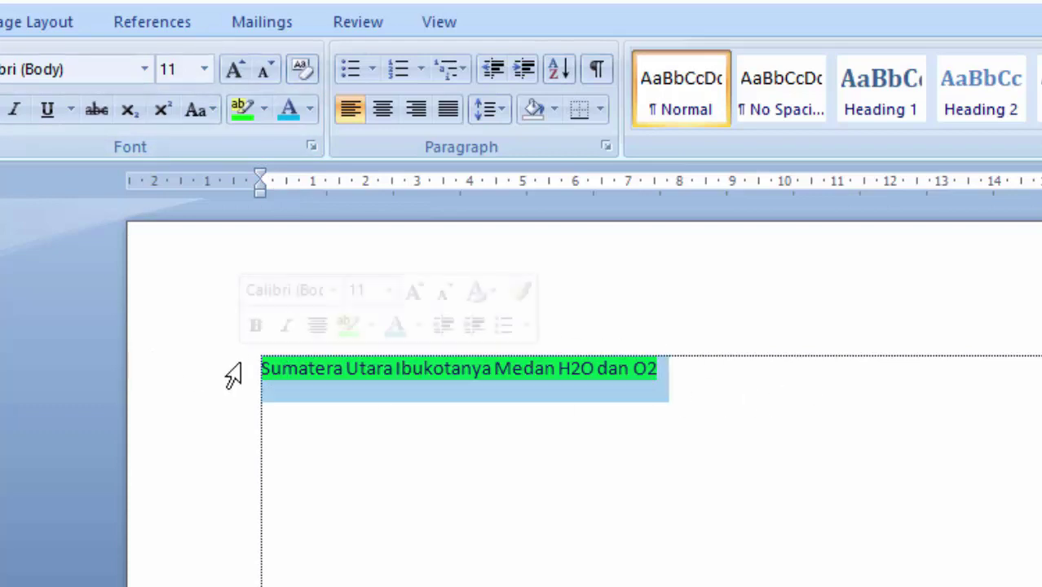
left_click(264, 116)
left_click(253, 152)
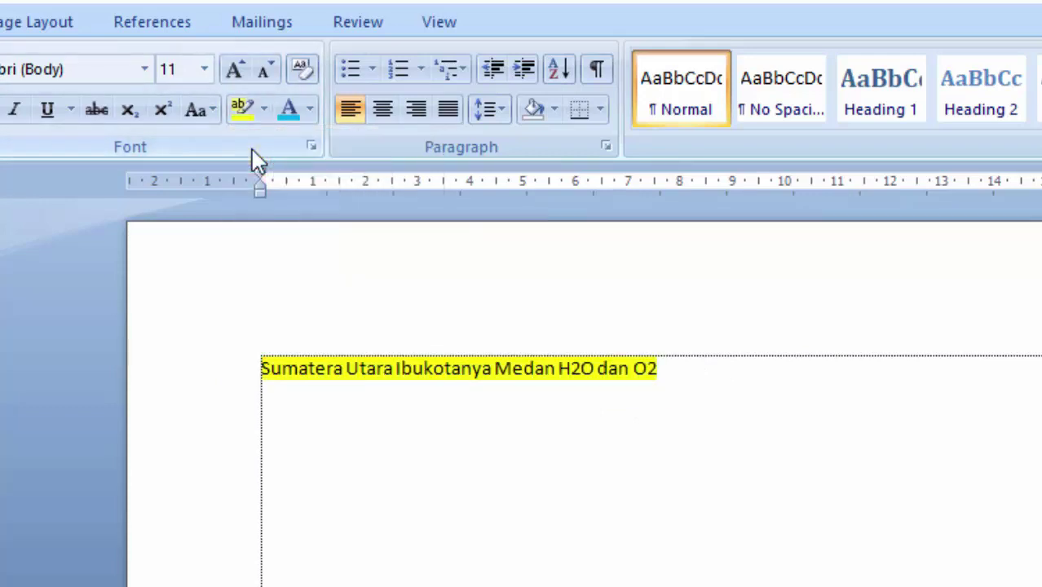
Step: Remove the highlight color from the whole sentence
left_click(268, 116)
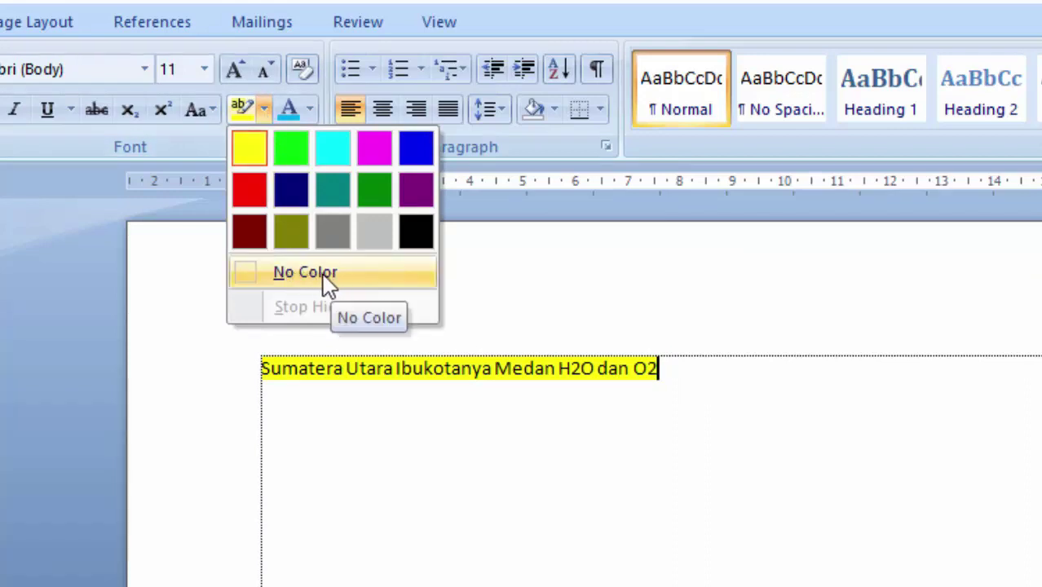
left_click(330, 275)
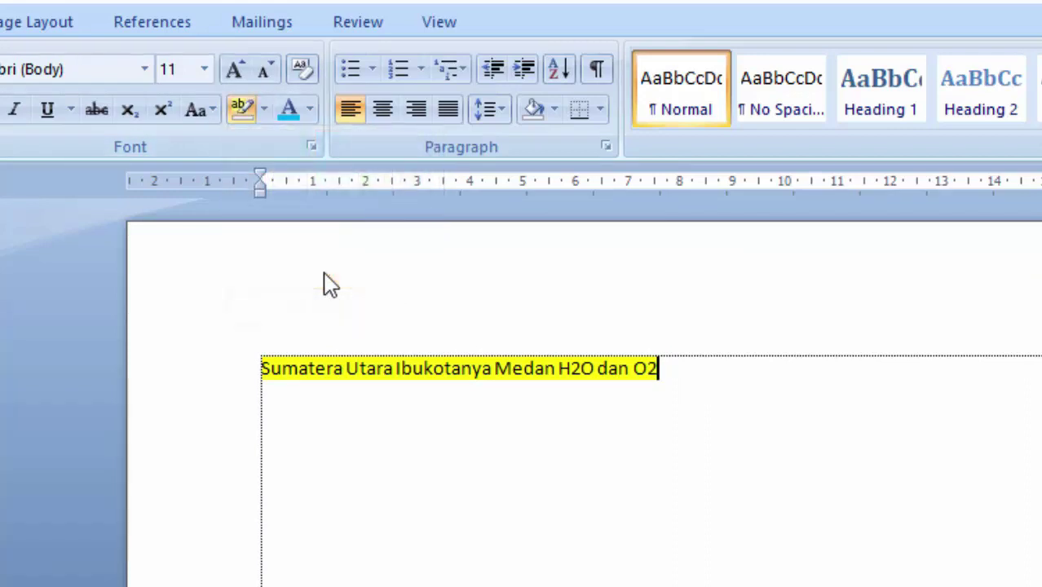
left_click(217, 372)
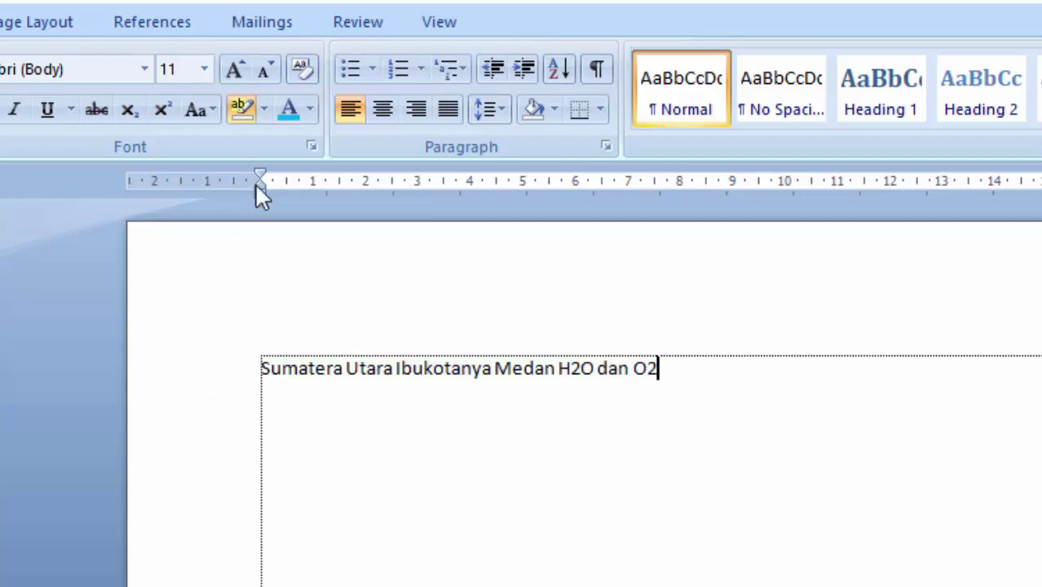
Step: Turn off the highlighter pen and apply No Color as the highlight on the whole sentence
left_click(264, 110)
left_click(288, 283)
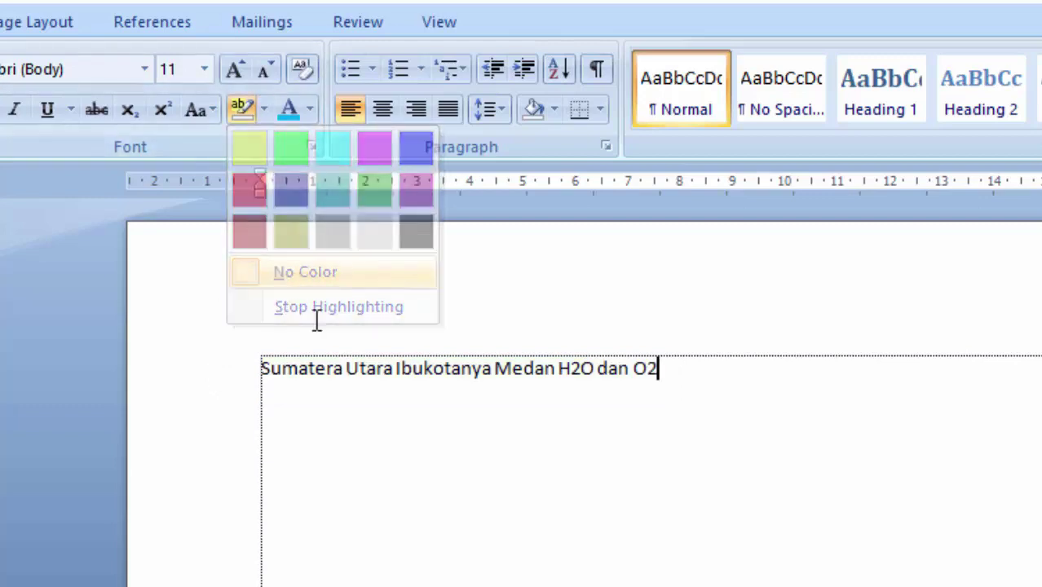
left_click(423, 442)
left_click(238, 369)
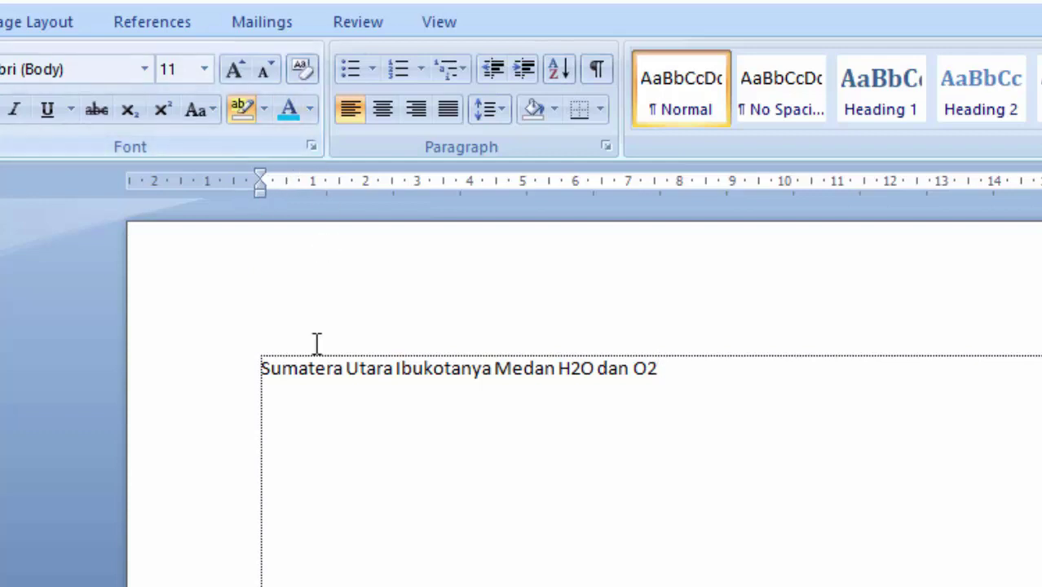
left_click(235, 385)
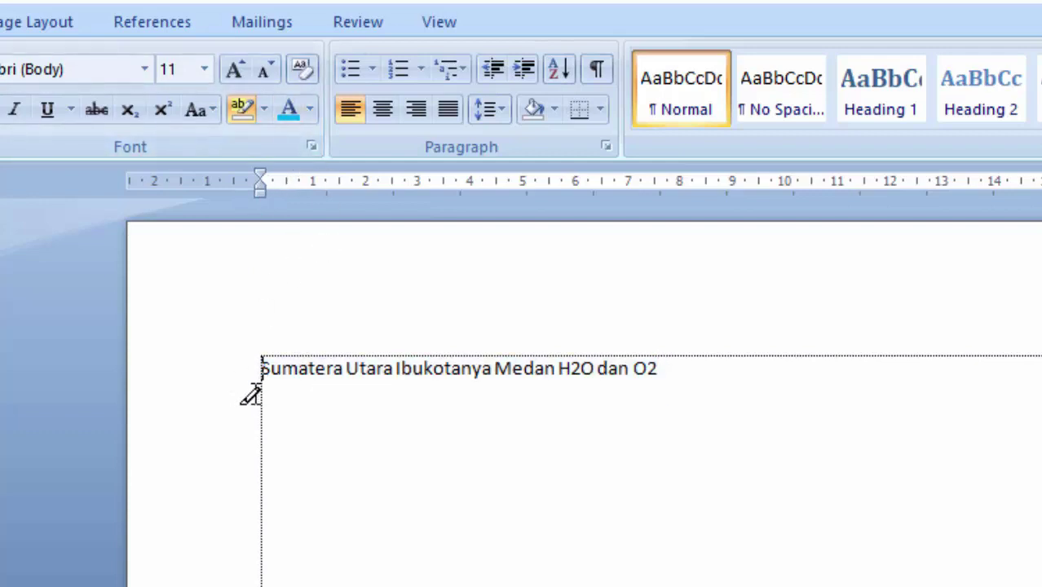
left_click(377, 377)
left_click(257, 368)
left_click_drag(327, 371, 667, 380)
left_click(662, 375)
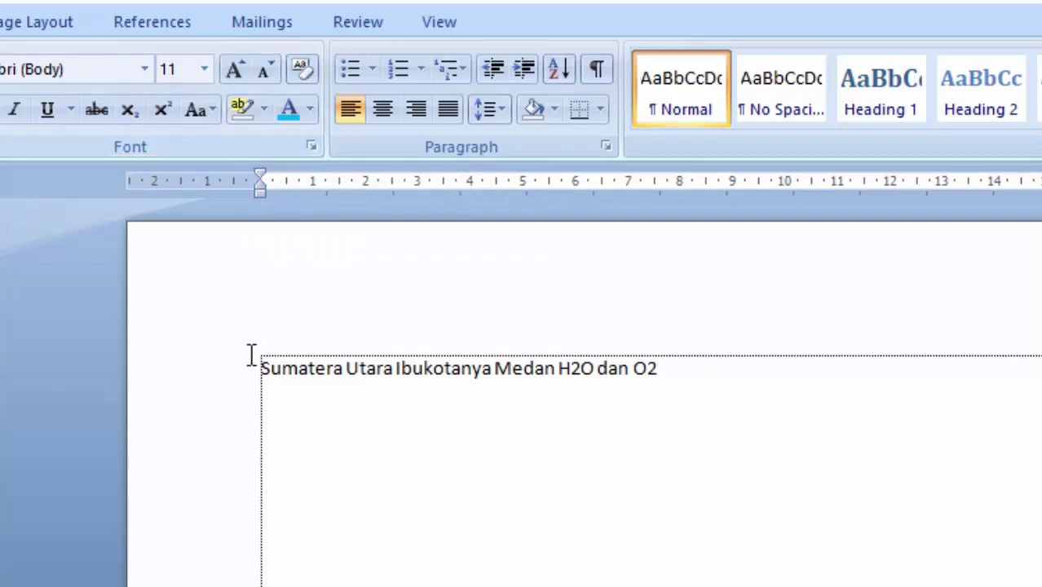
left_click_drag(259, 368, 682, 370)
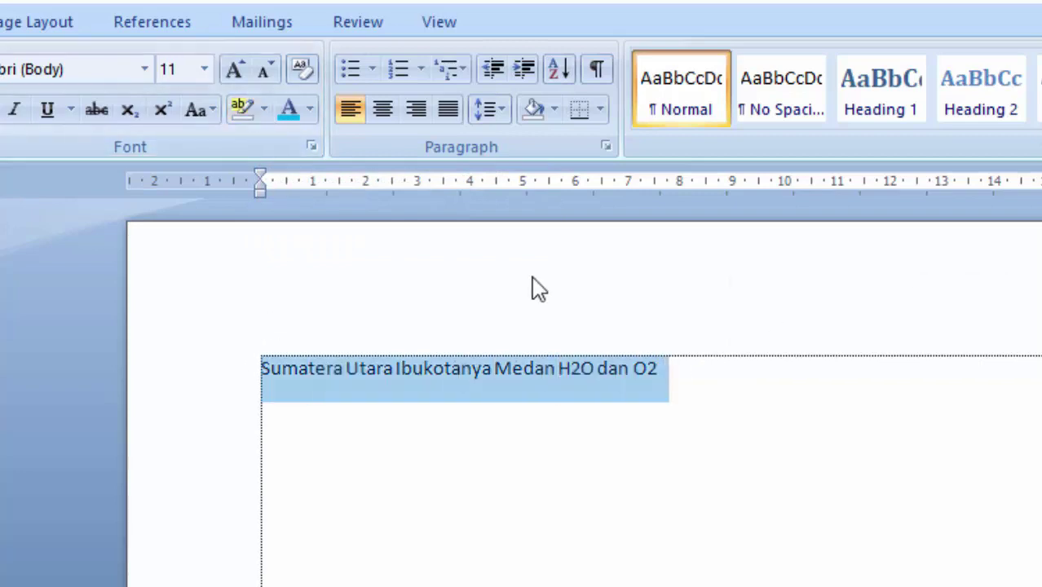
left_click(262, 114)
left_click(281, 274)
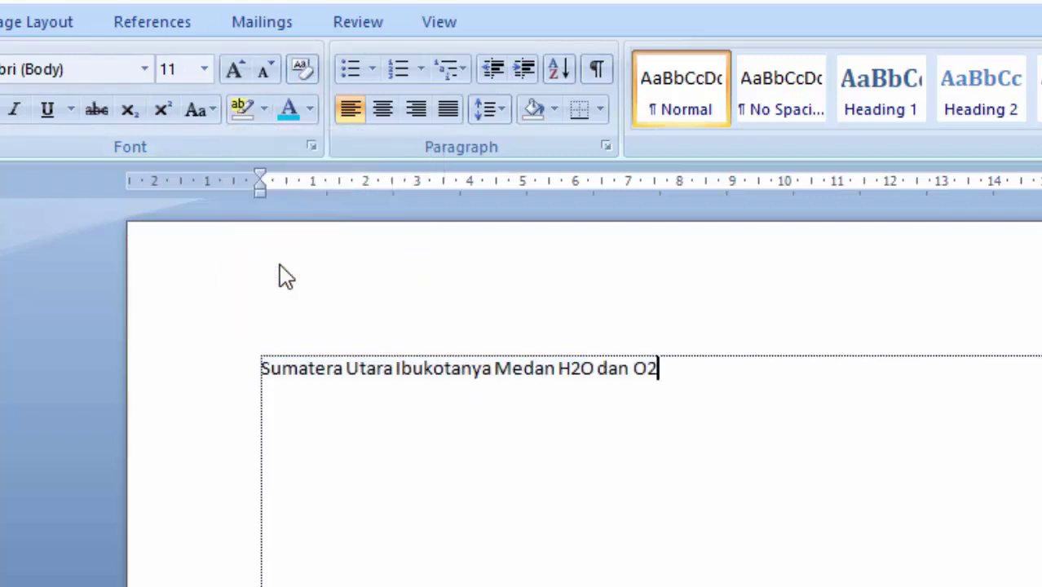
Step: Color the text of the whole sentence in the standard blue
left_click_drag(261, 366, 307, 371)
left_click_drag(470, 383, 772, 387)
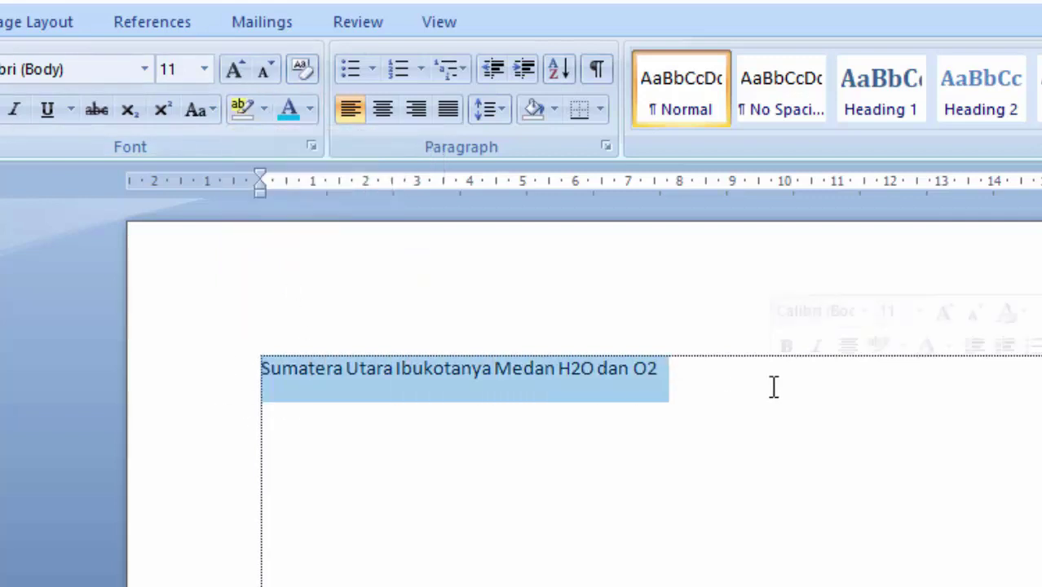
left_click(310, 113)
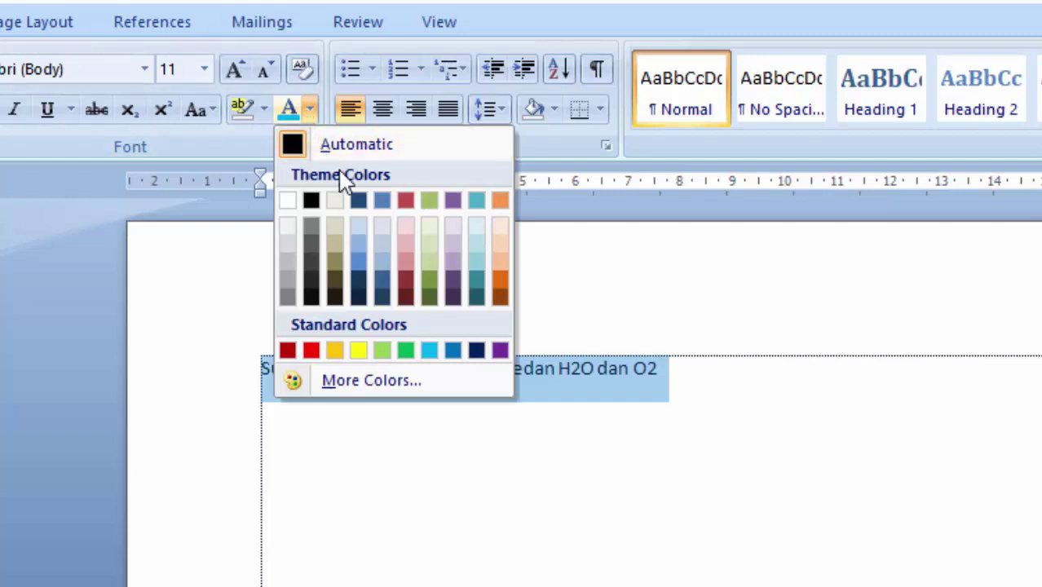
left_click(453, 350)
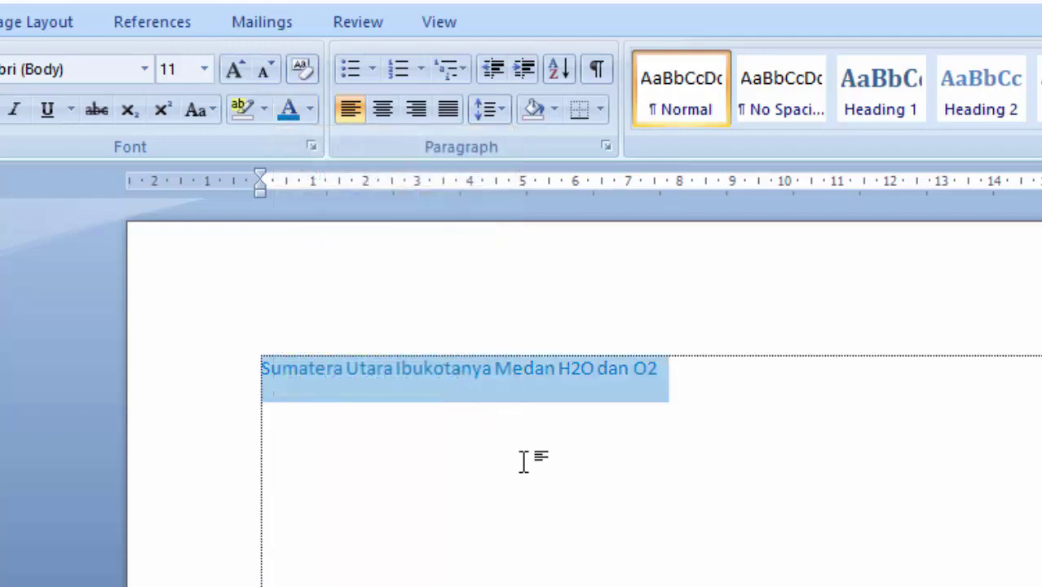
left_click(523, 462)
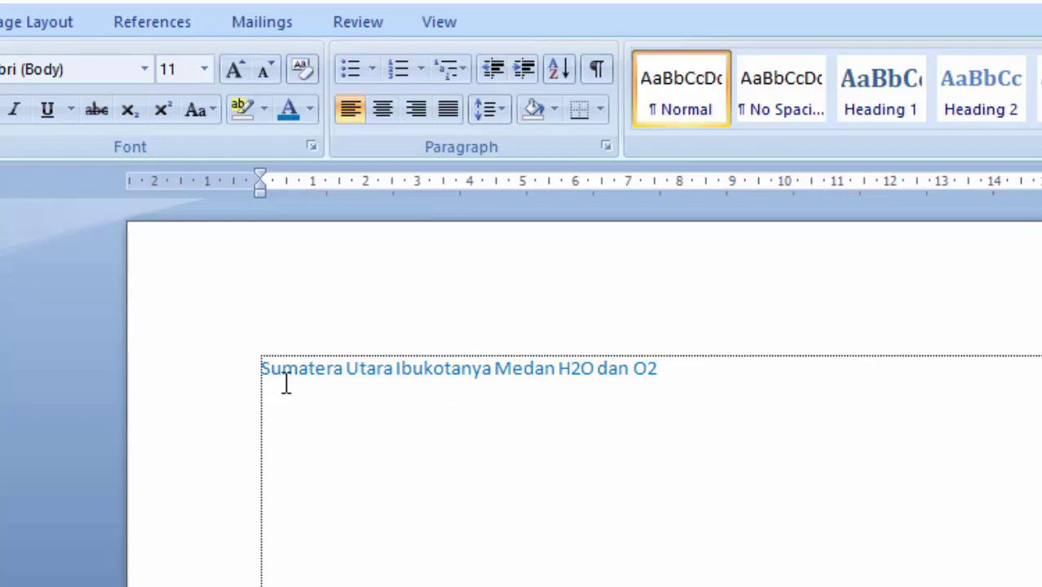
Step: Apply Sentence case to the whole blue sentence
left_click(308, 396)
left_click_drag(259, 360, 684, 368)
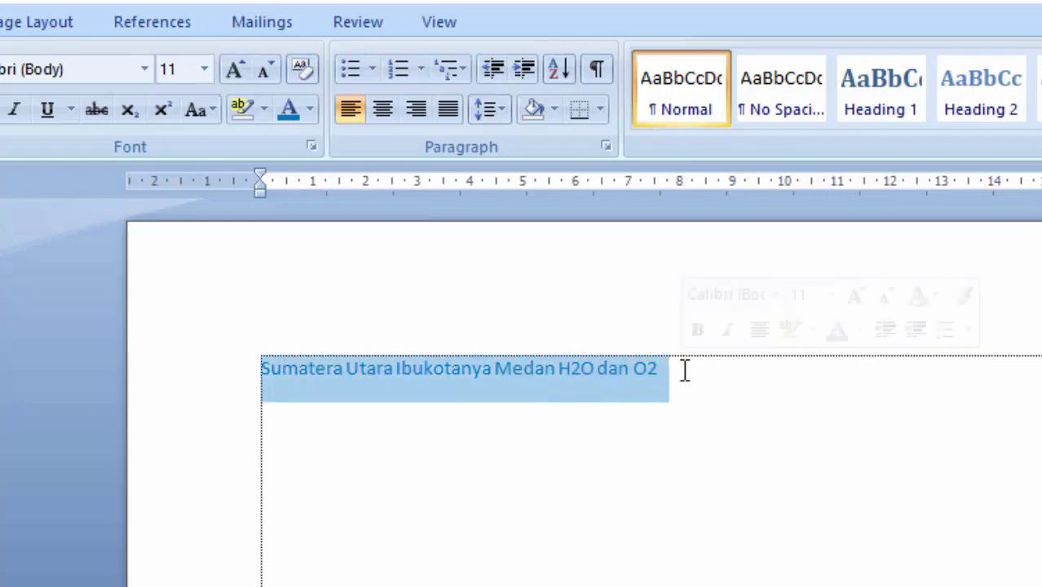
left_click(213, 119)
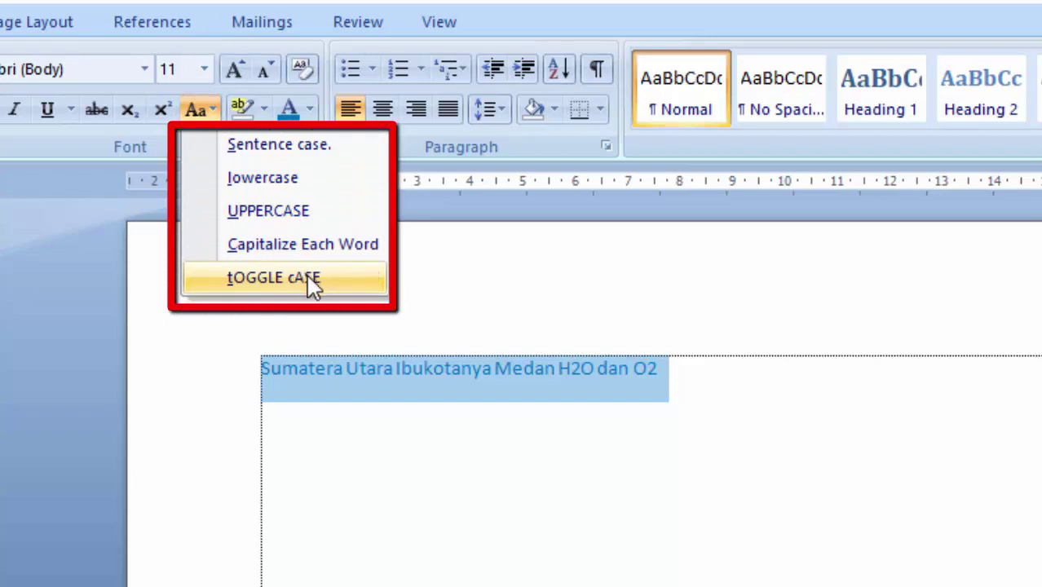
left_click(217, 116)
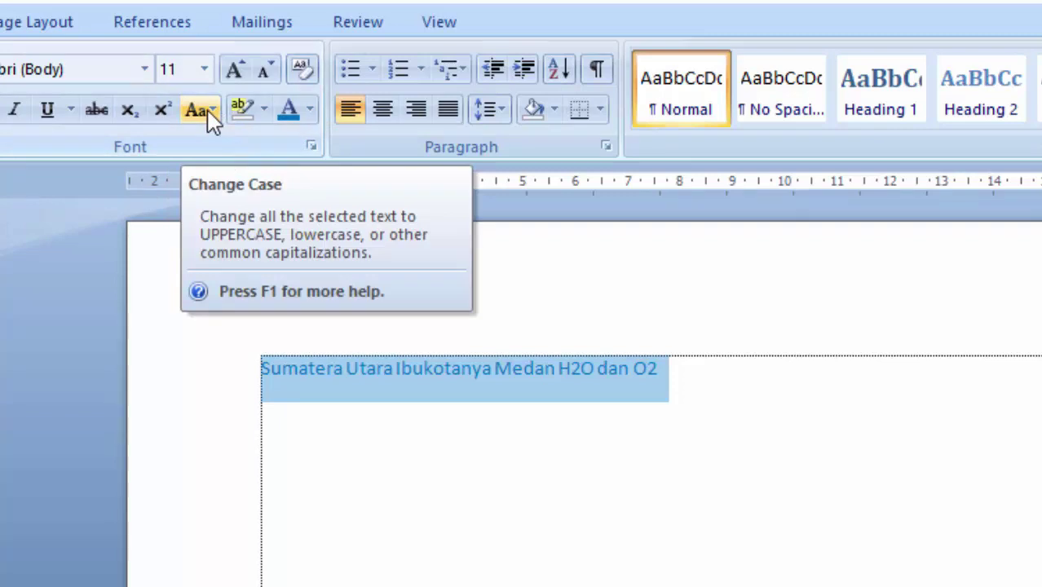
left_click(212, 116)
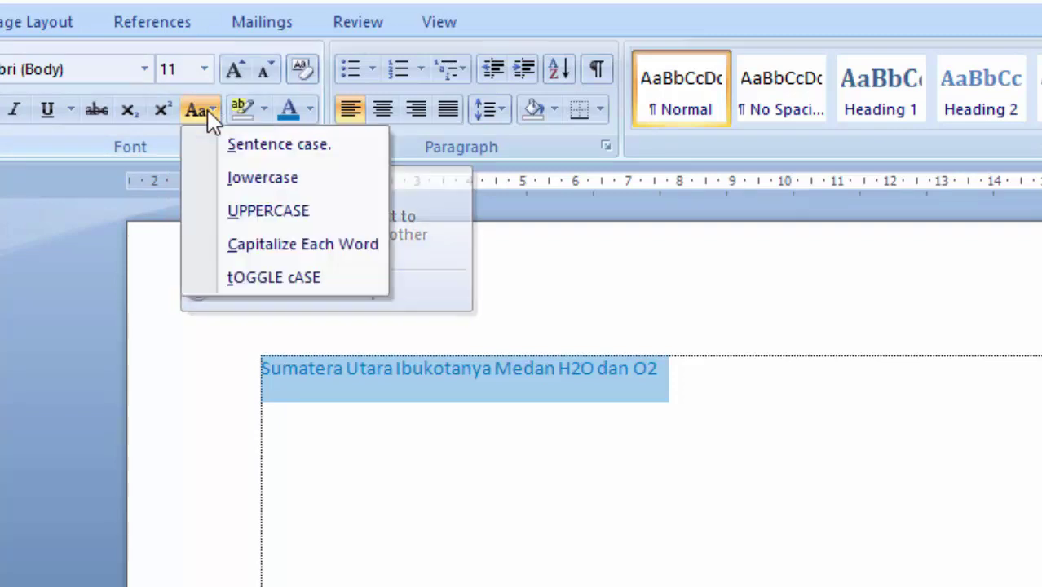
left_click(237, 147)
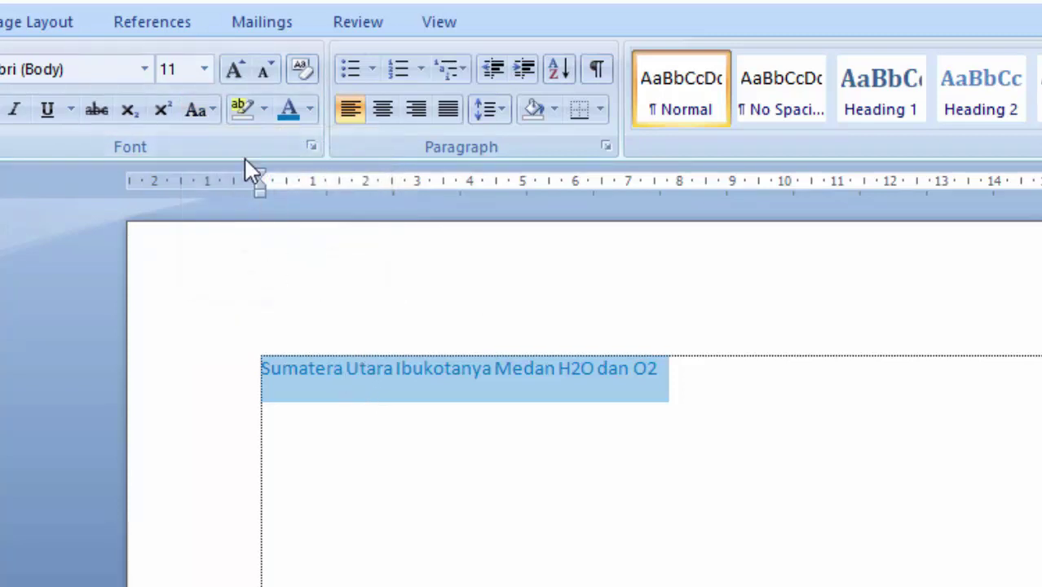
key("Right")
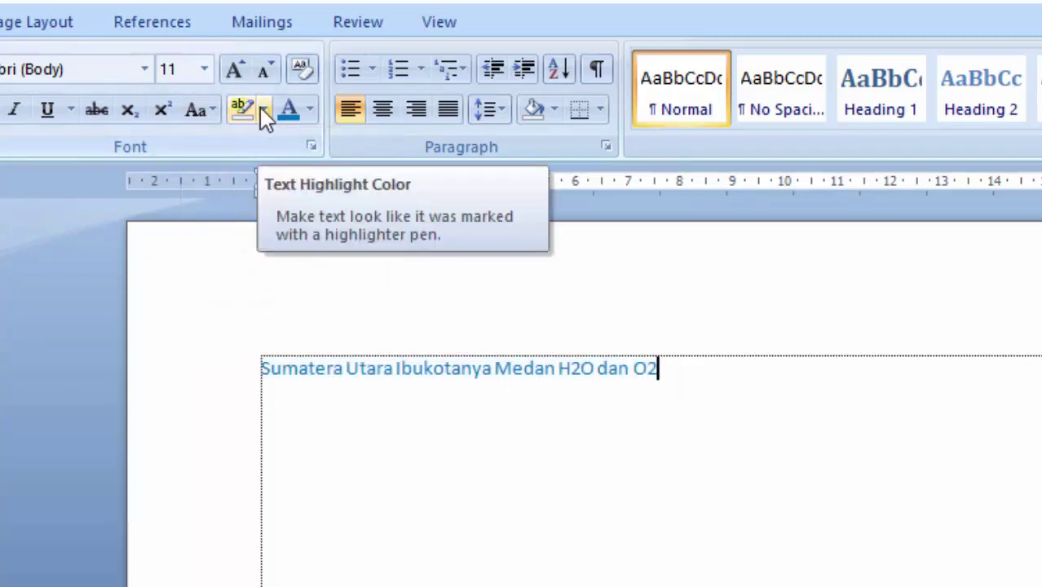
left_click(218, 371)
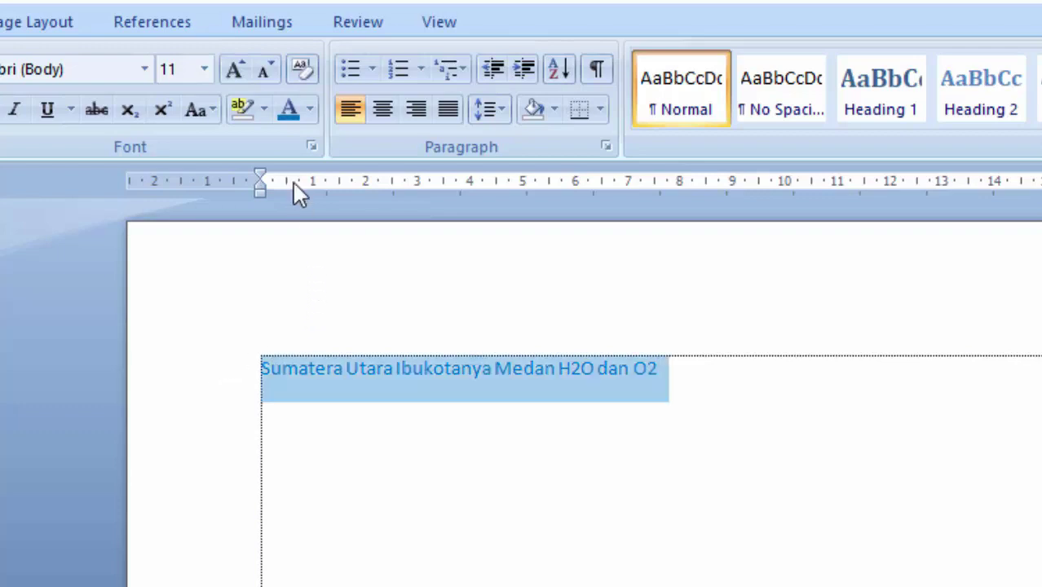
left_click(308, 110)
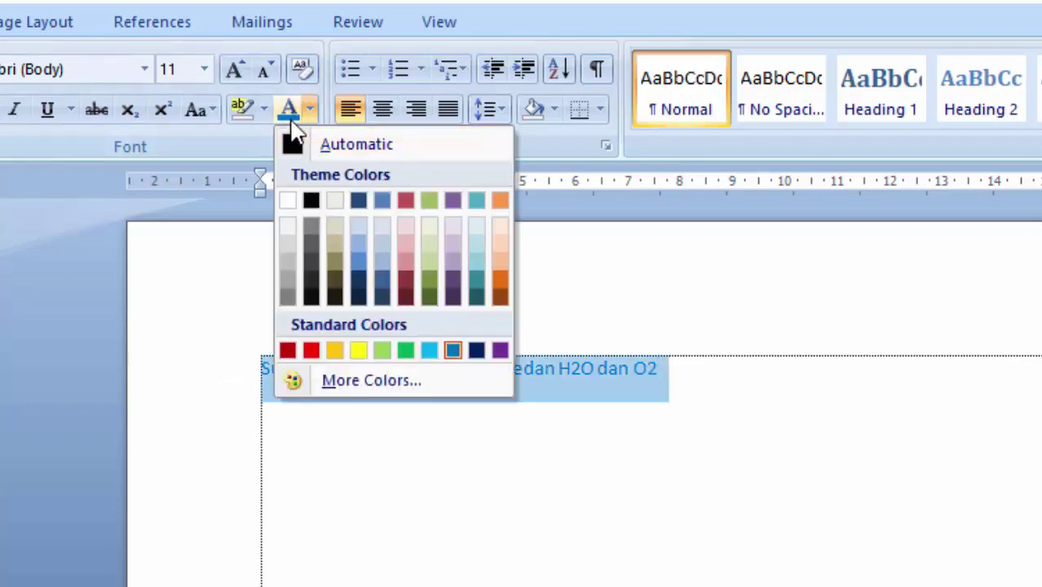
left_click(210, 114)
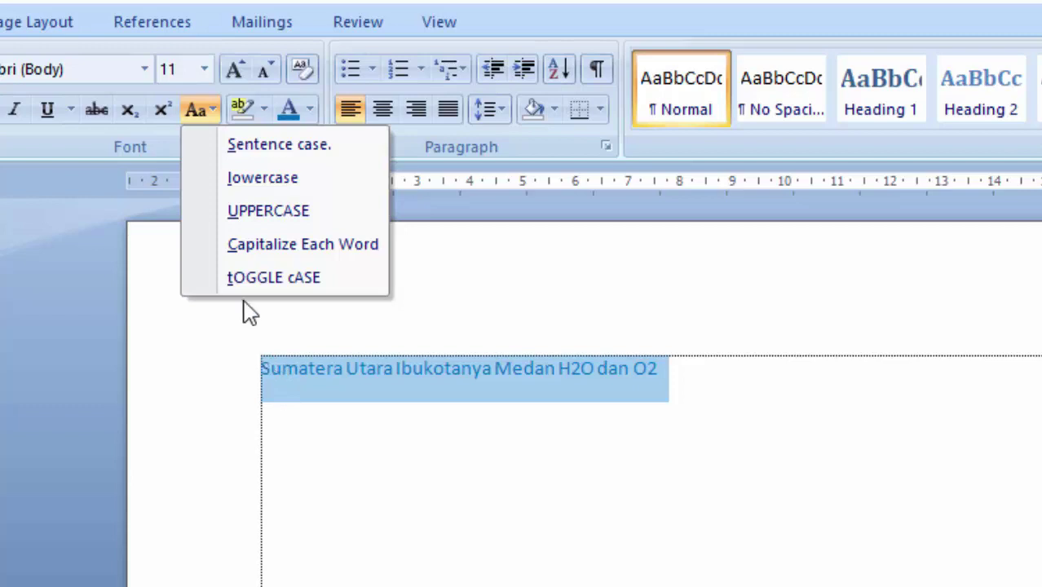
key("Escape")
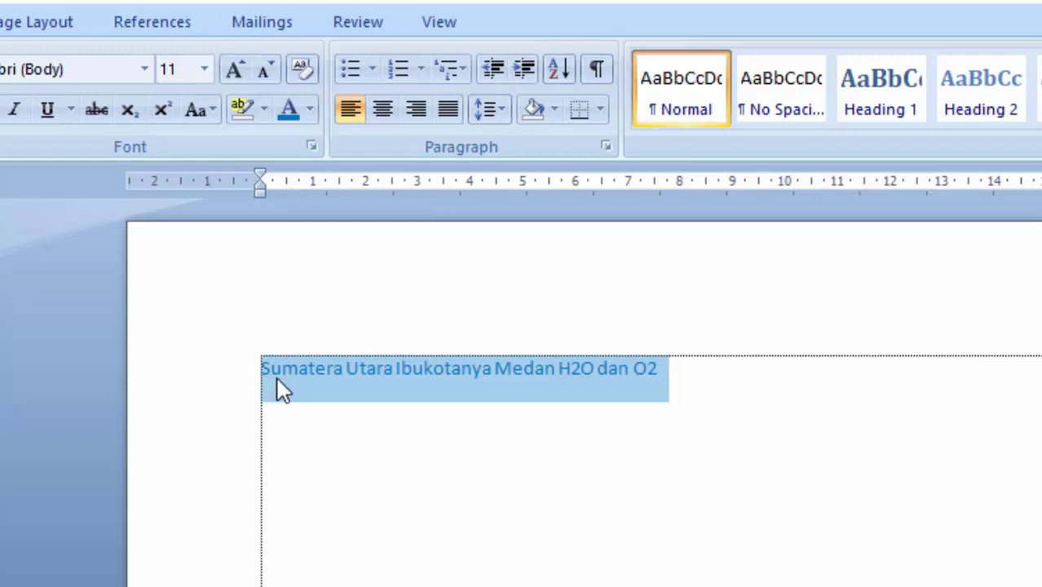
Step: Replace the capital S of "Sumatera" with a lowercase s, and convert the whole sentence to Sentence case
left_click(277, 373)
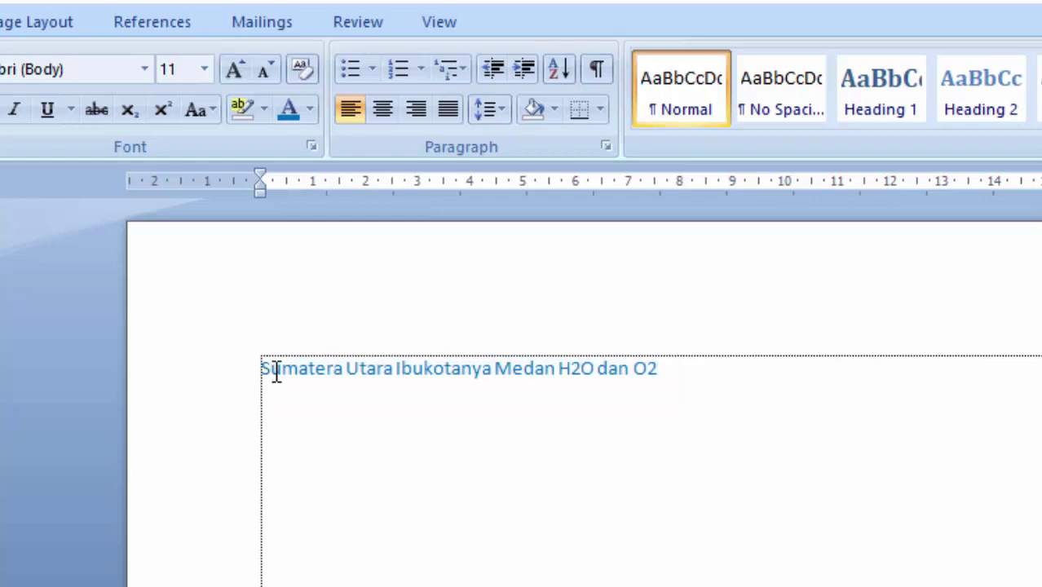
key("BackSpace")
type("s")
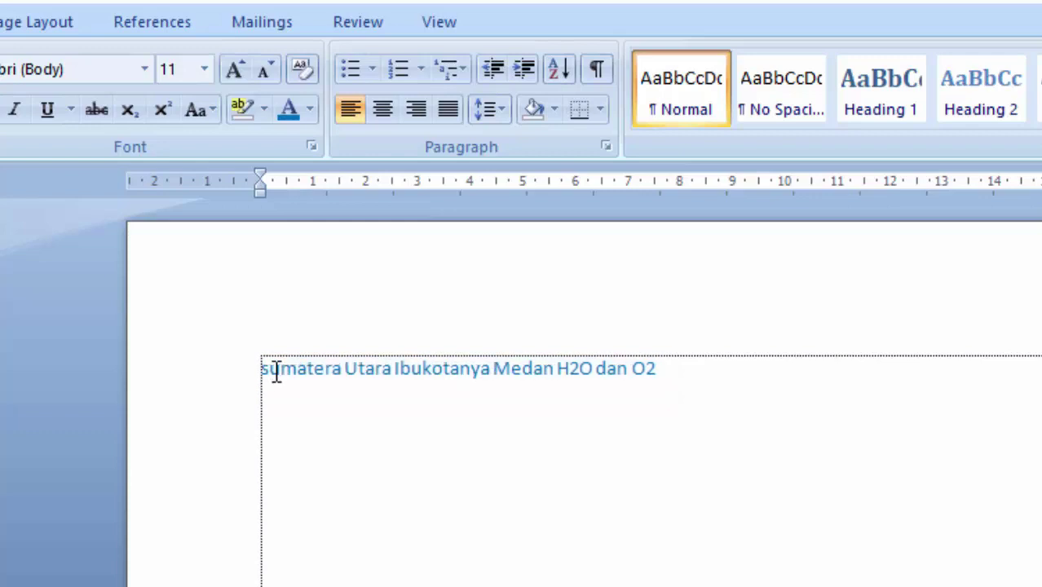
left_click(216, 383)
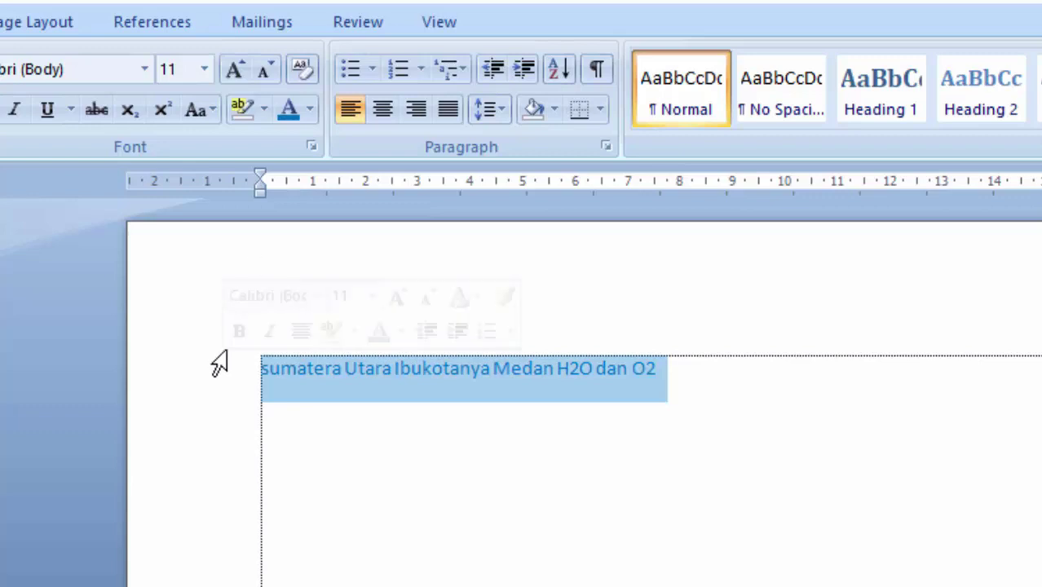
left_click(218, 108)
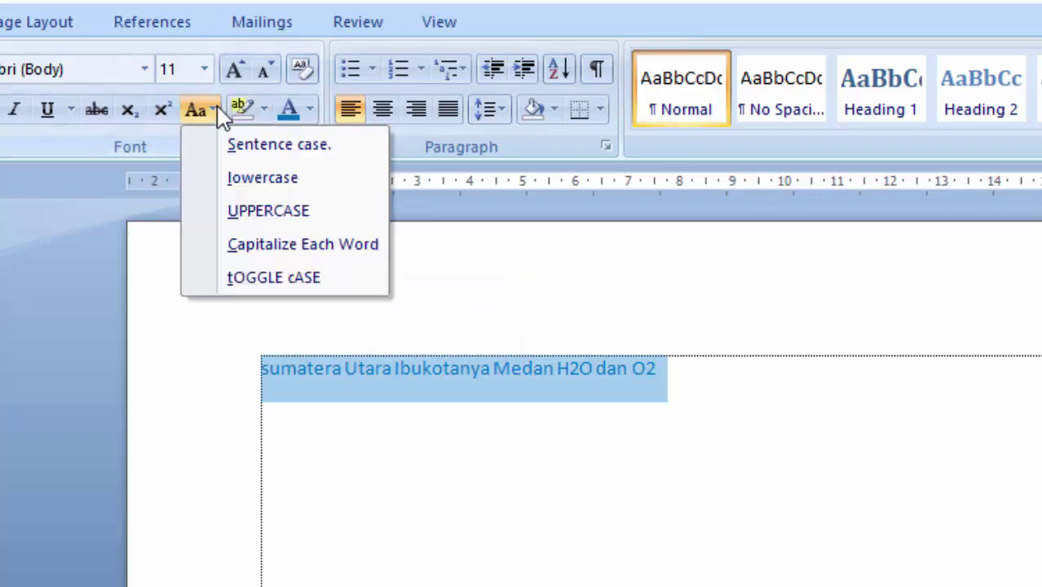
left_click(238, 145)
left_click(332, 391)
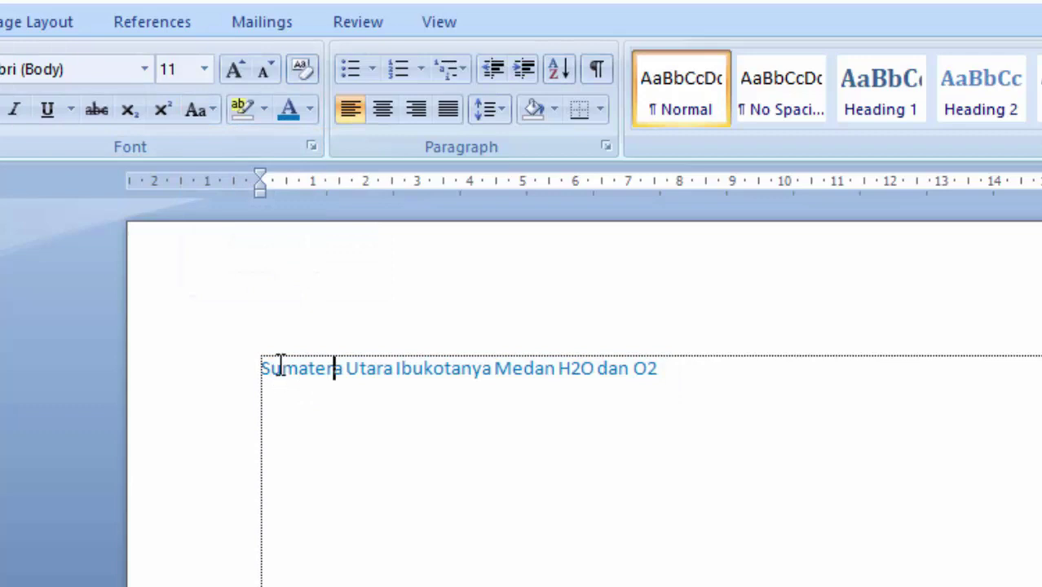
Step: Convert the whole sentence to lowercase with Change Case
left_click(229, 373)
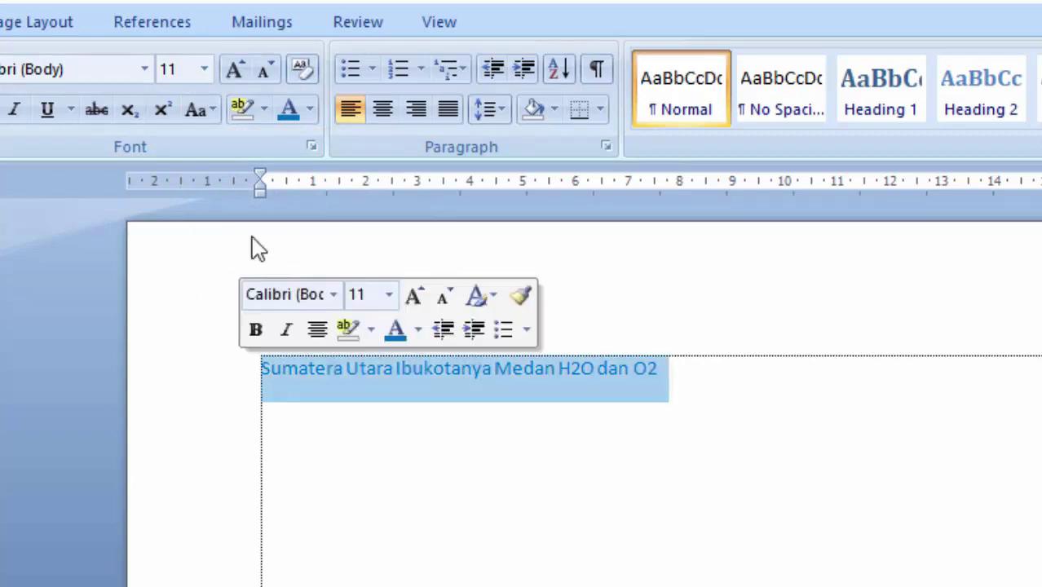
left_click(203, 114)
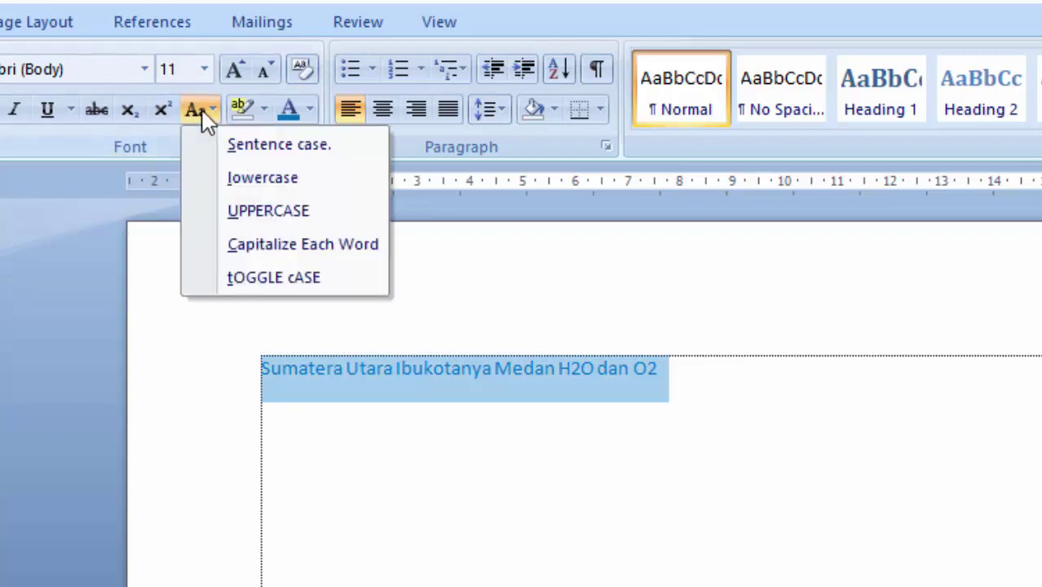
left_click(252, 178)
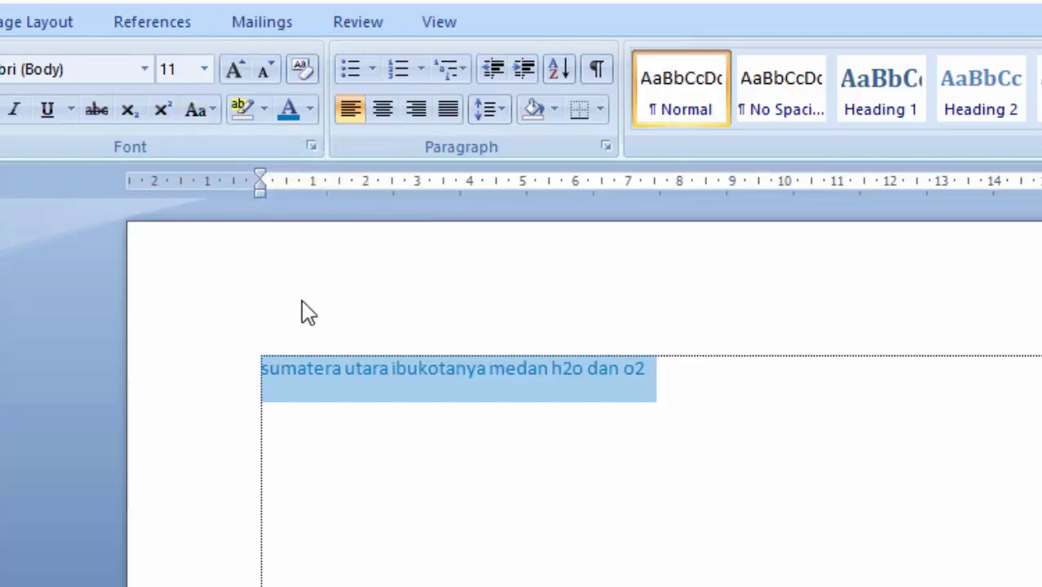
left_click(348, 386)
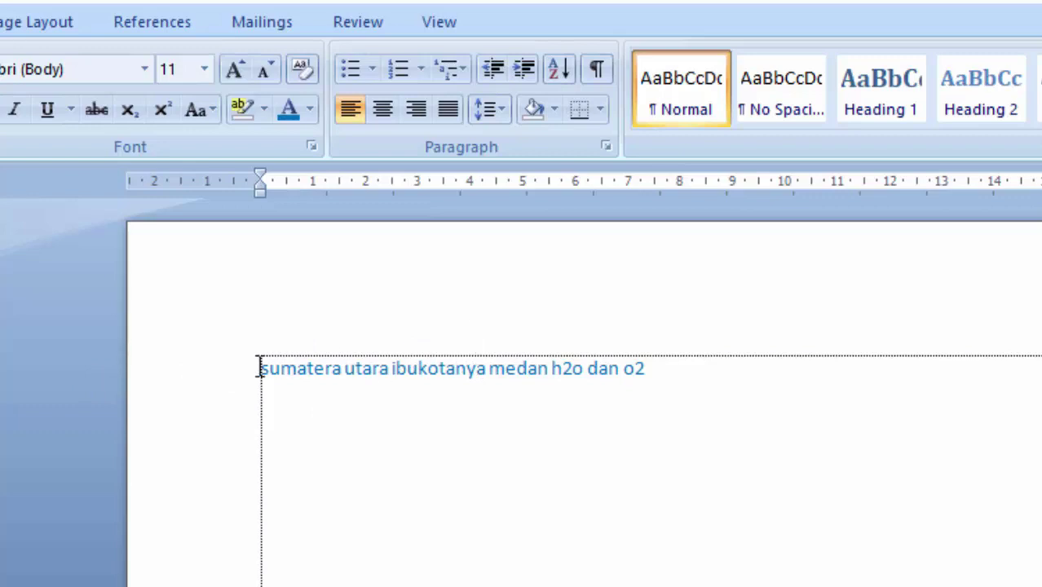
Step: Convert the whole sentence to UPPERCASE with Change Case
left_click(171, 376)
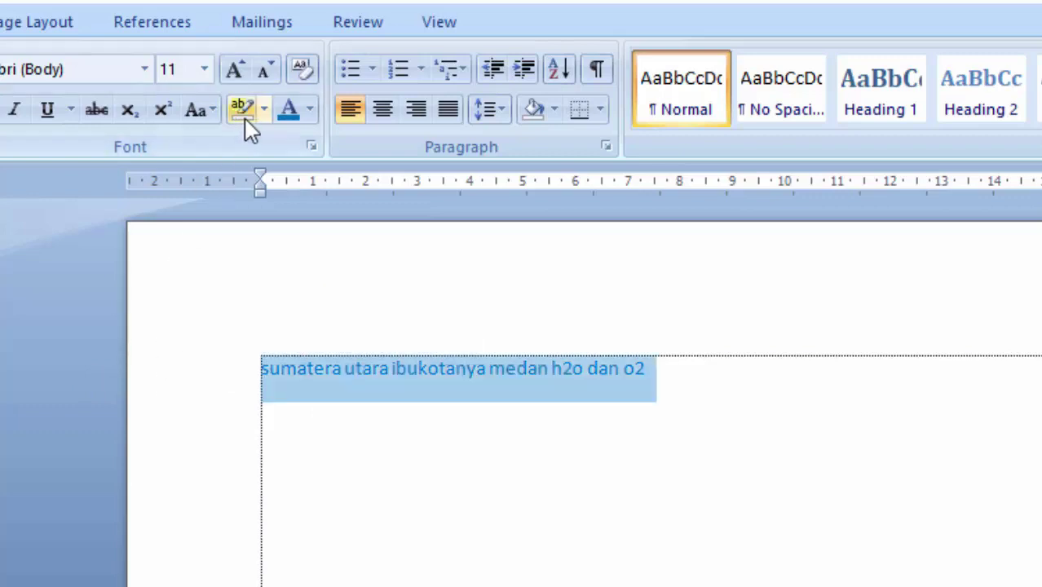
left_click(220, 110)
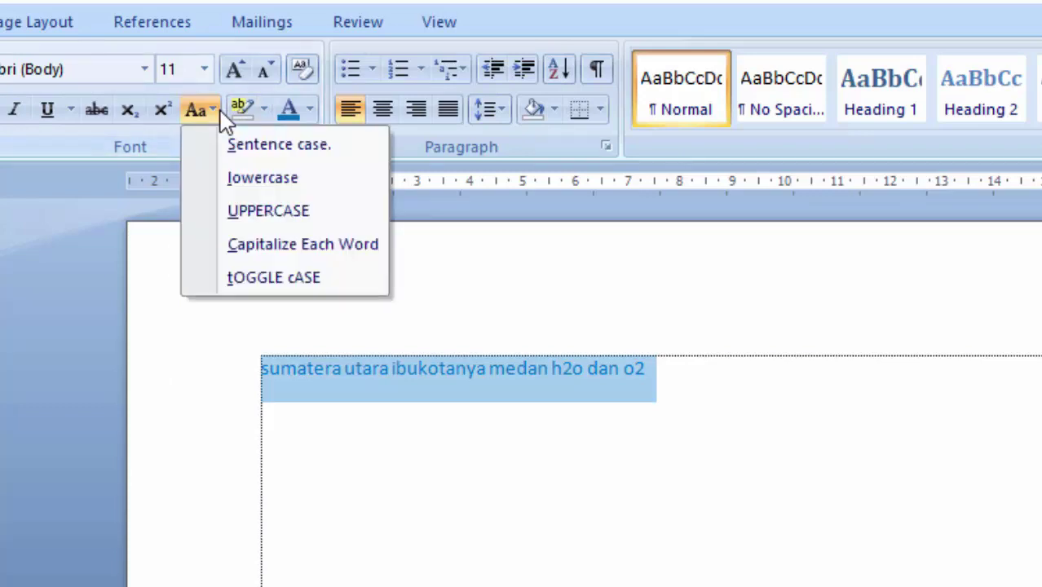
left_click(281, 217)
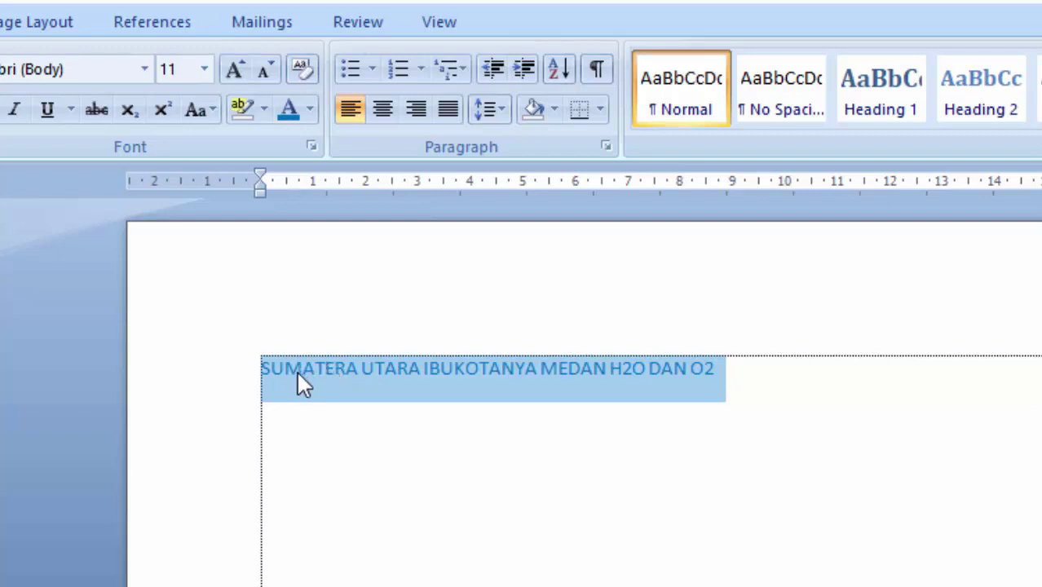
Step: Change the case of the whole sentence to Capitalize Each Word and deselect the text
left_click(198, 110)
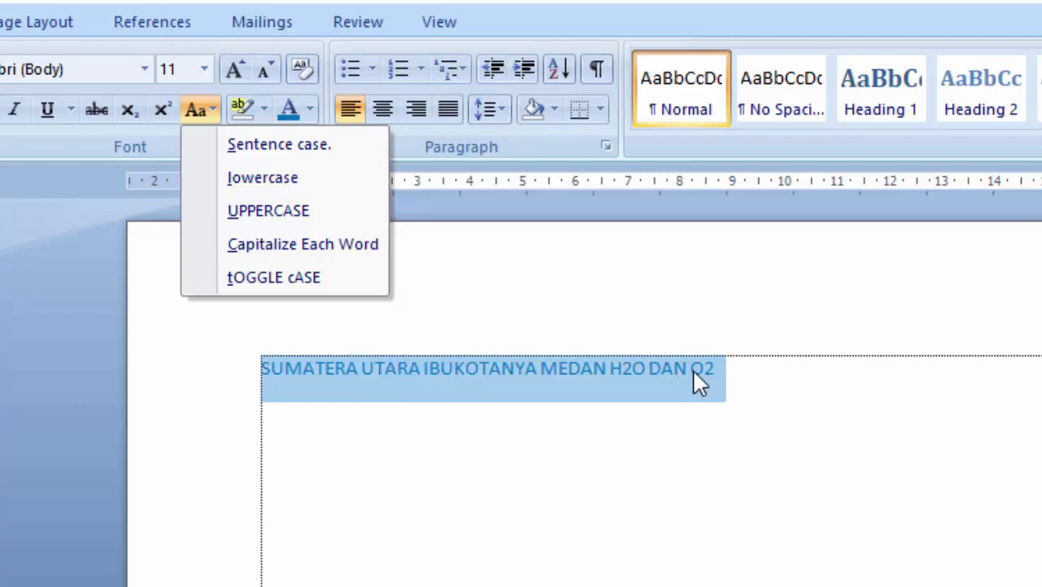
left_click(312, 262)
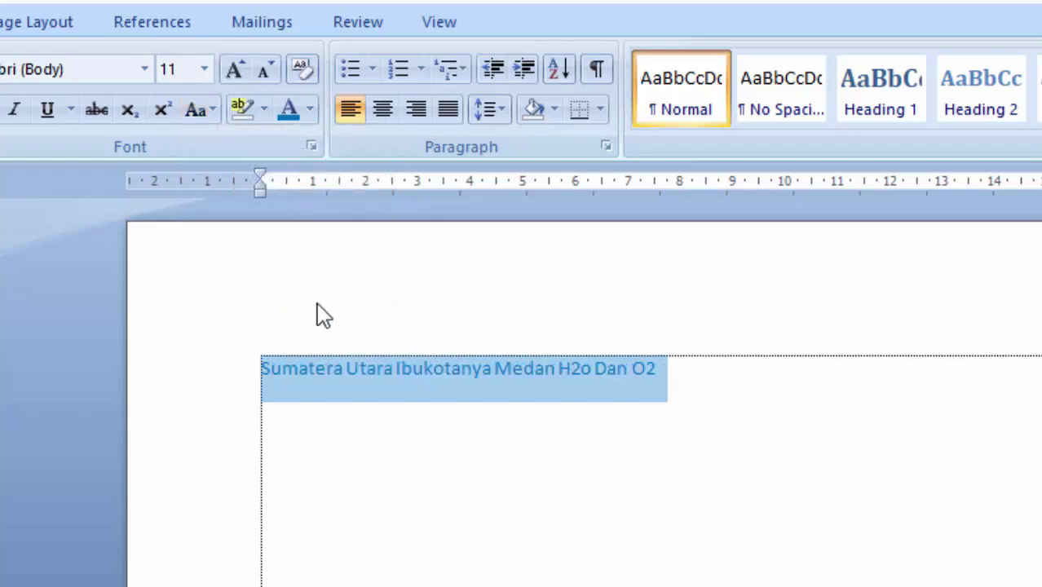
left_click(396, 410)
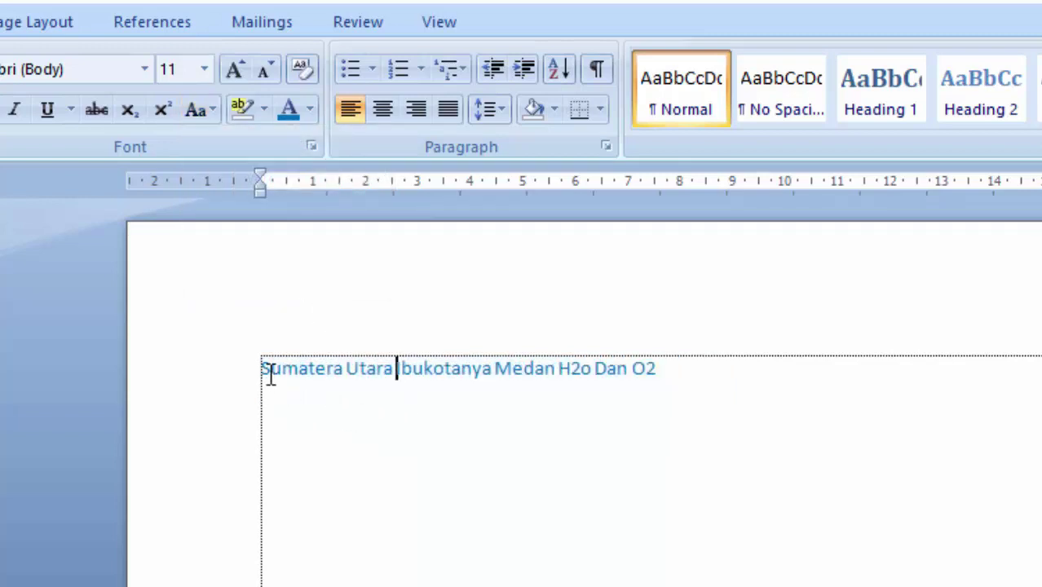
Step: Change the case of the whole sentence to tOGGLE cASE and deselect the text
left_click_drag(268, 363, 274, 365)
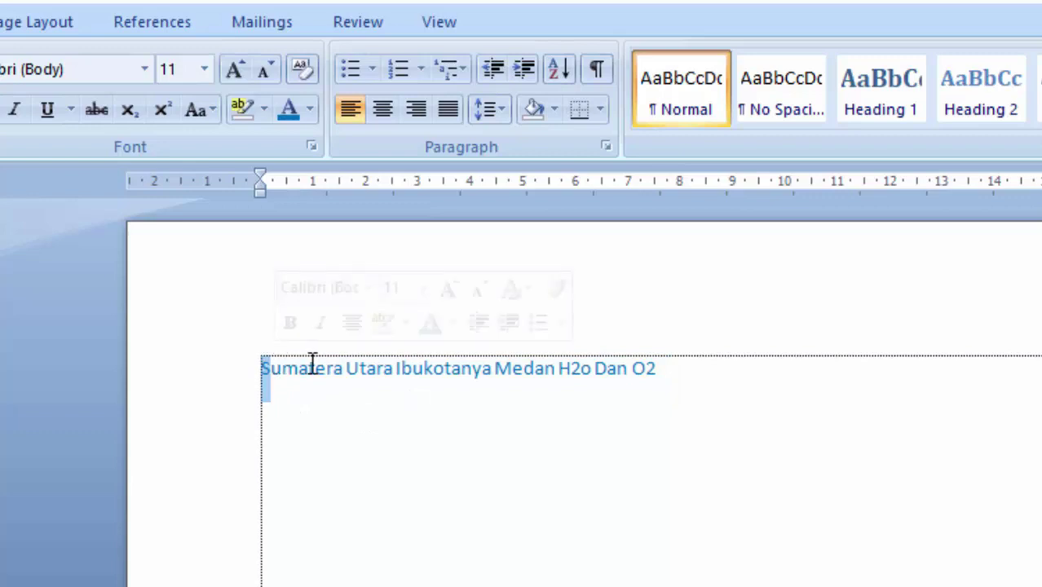
left_click_drag(348, 369, 402, 371)
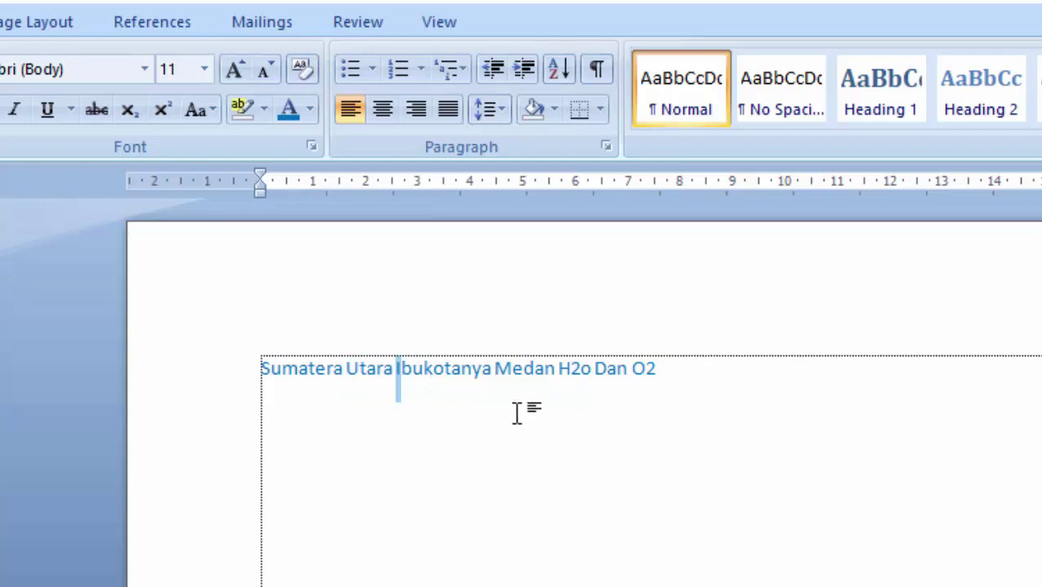
left_click(483, 409)
left_click(151, 375)
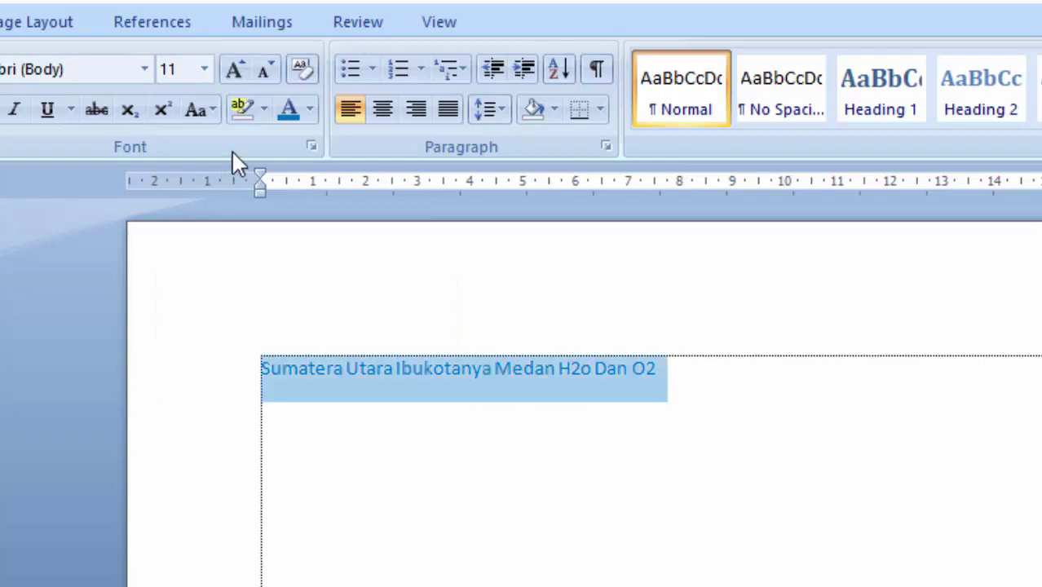
left_click(214, 111)
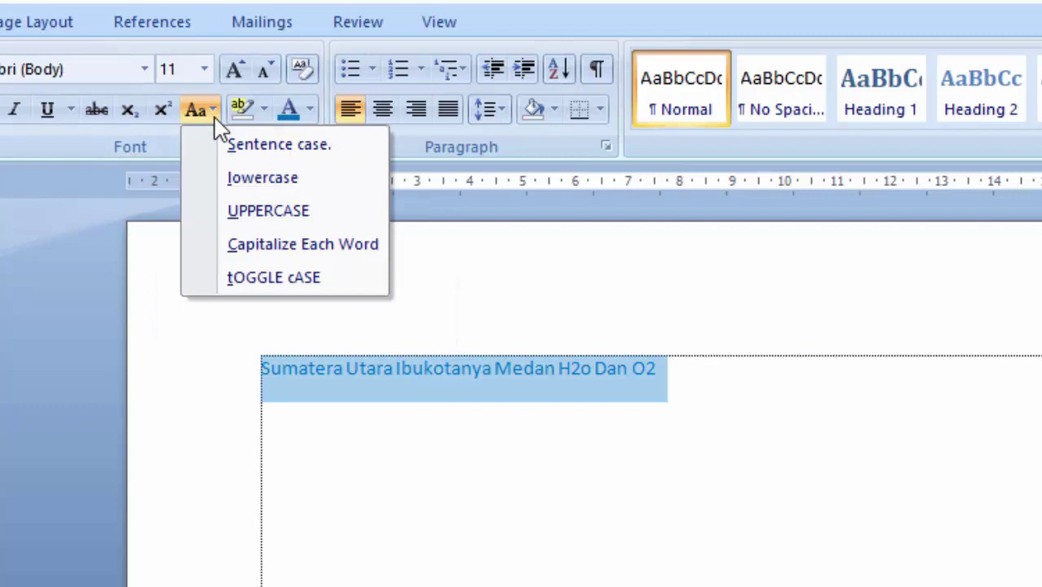
left_click(291, 285)
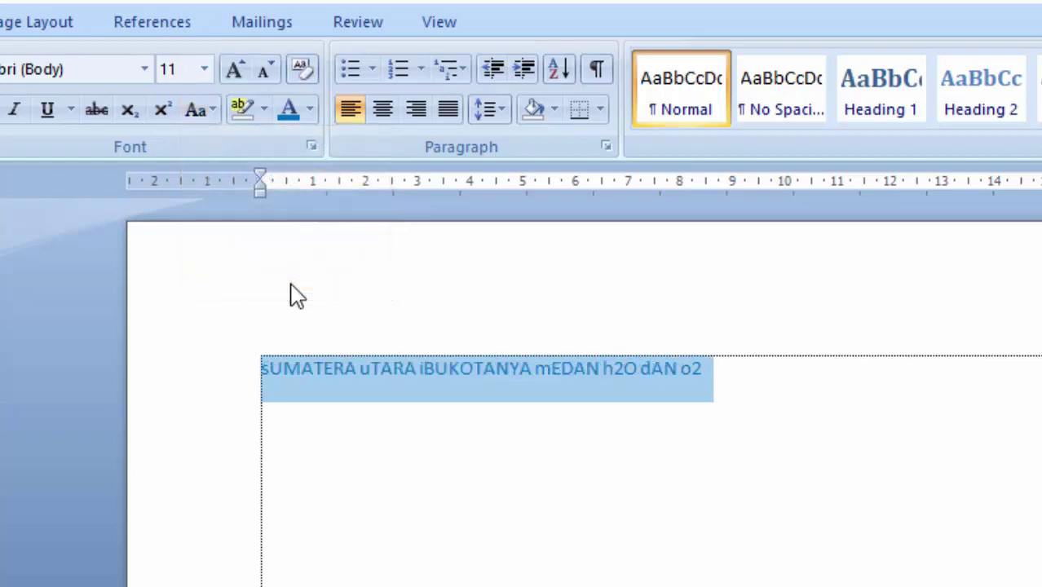
left_click(402, 461)
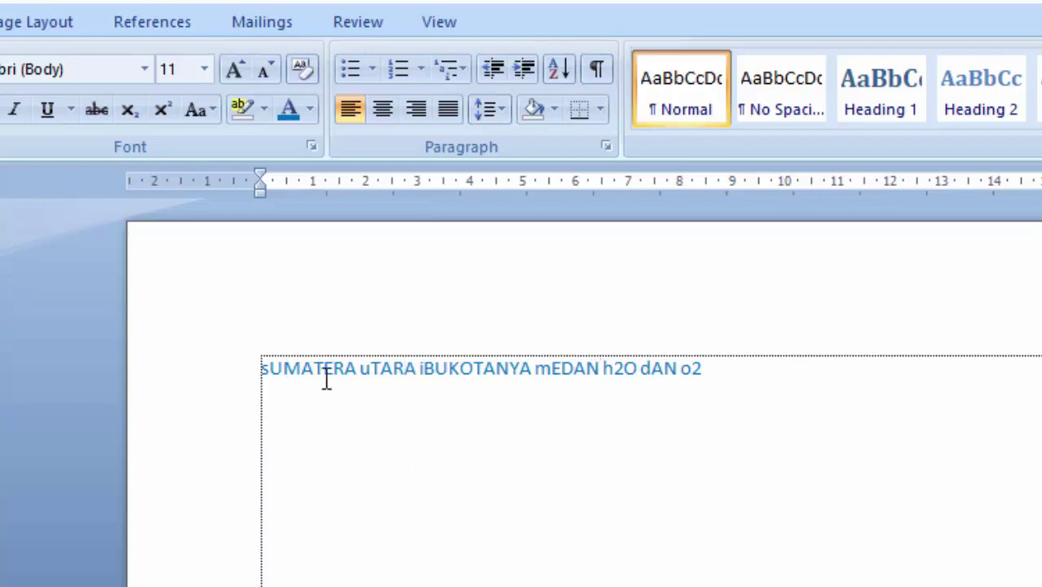
Step: Change the case of the whole sentence back to Sentence case and deselect it
left_click(176, 372)
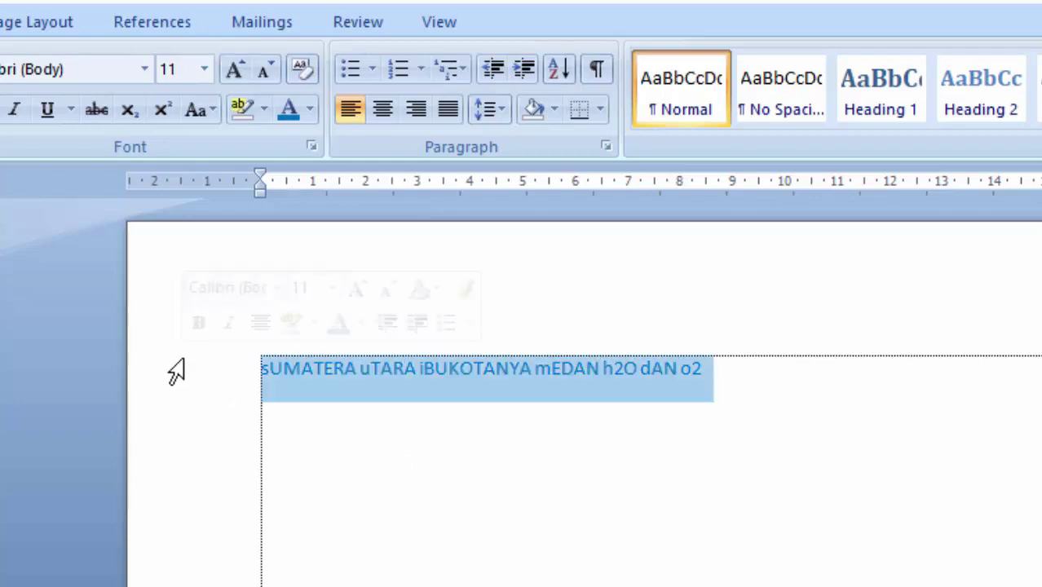
left_click(199, 113)
left_click(216, 150)
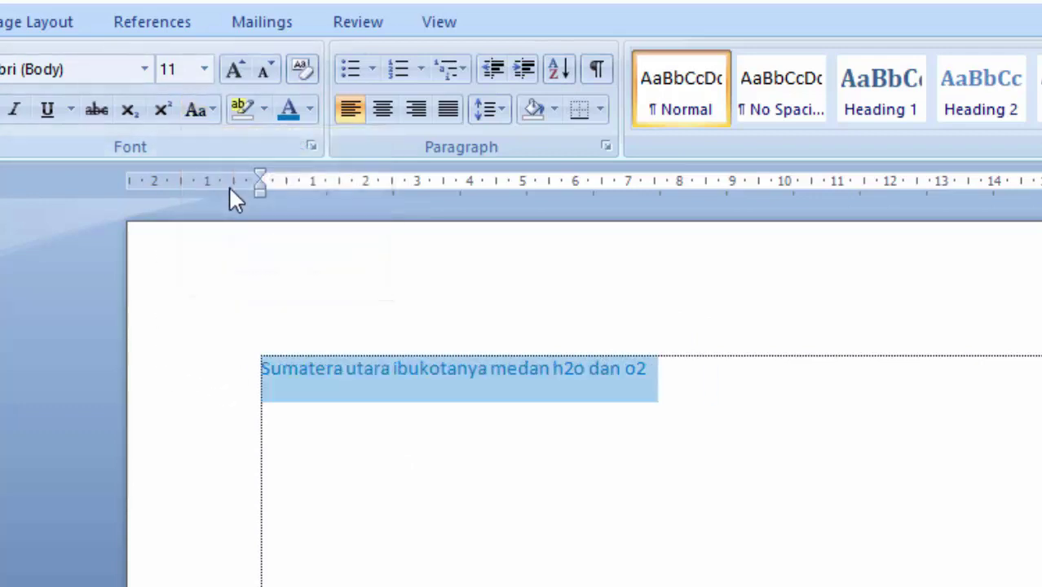
left_click(502, 484)
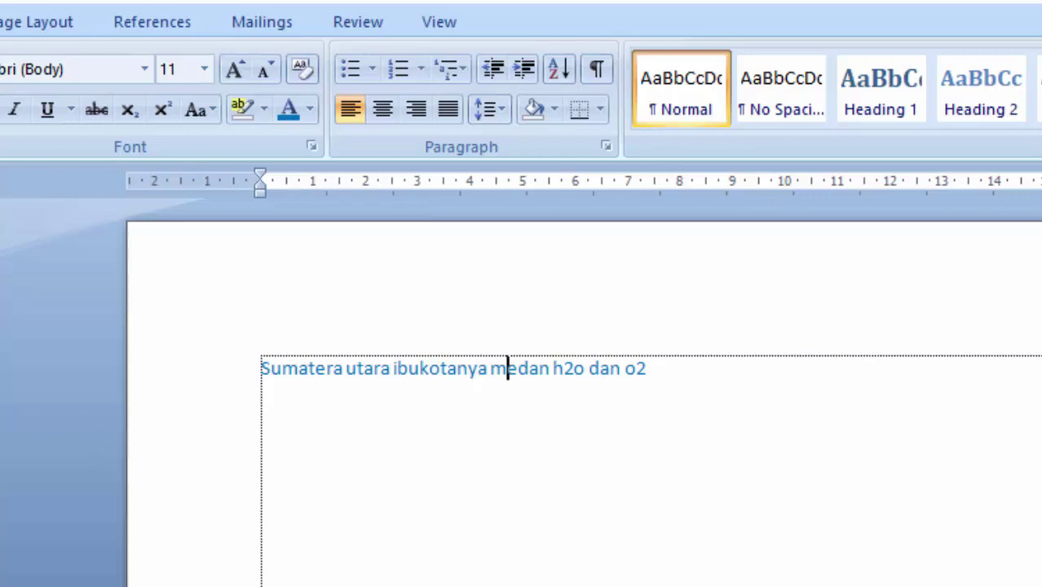
key("Right")
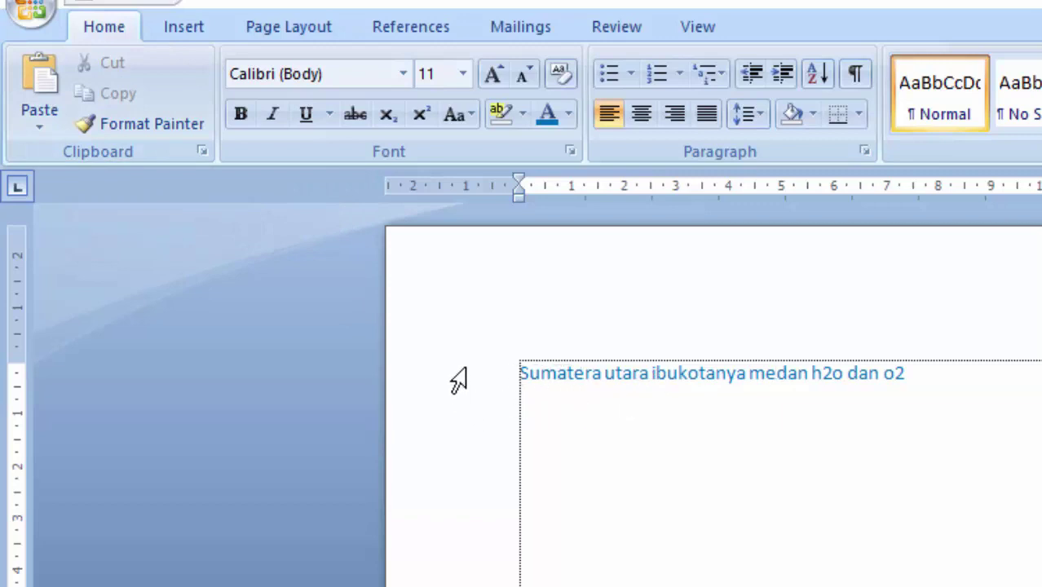
Step: Cut the whole sentence, insert four blank lines at the start of the page, and paste the sentence below them
left_click_drag(512, 372, 901, 373)
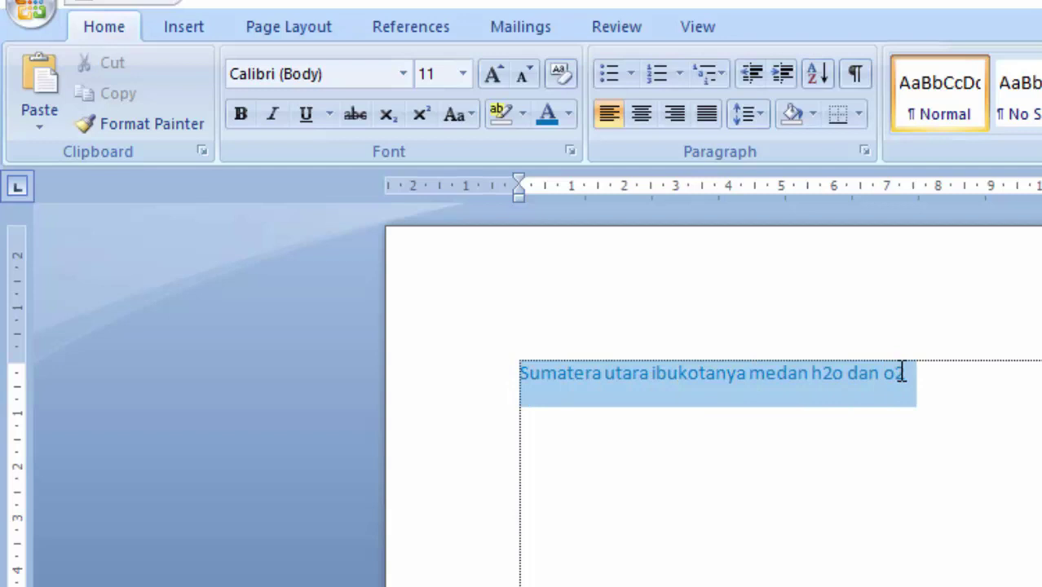
left_click(128, 63)
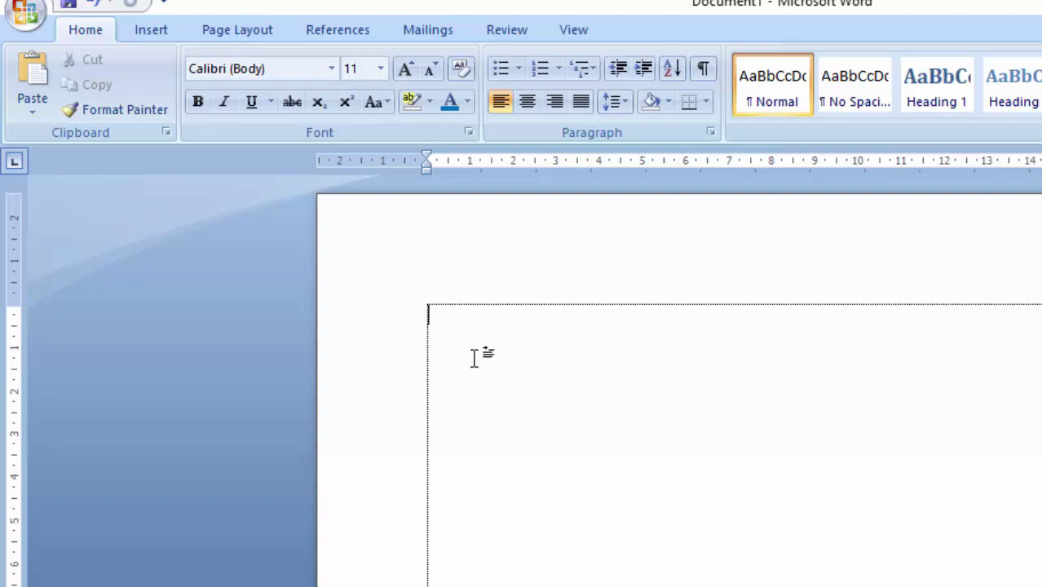
key("Return")
key("Return")
key("Return")
key("Return")
key("Return")
left_click(31, 76)
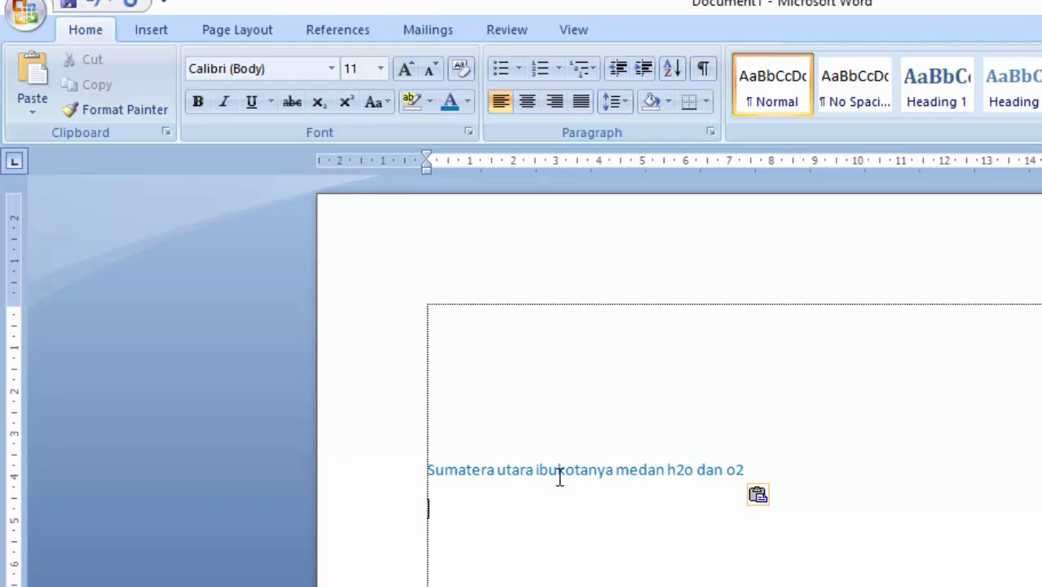
Step: Copy the whole sentence and paste the copy on the first line of the page
left_click(373, 482)
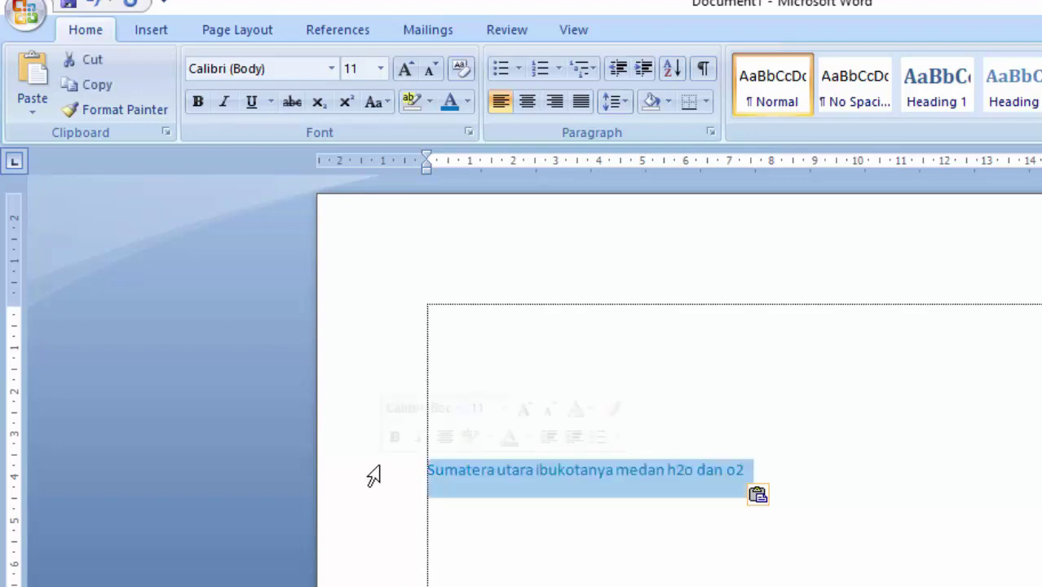
left_click(102, 83)
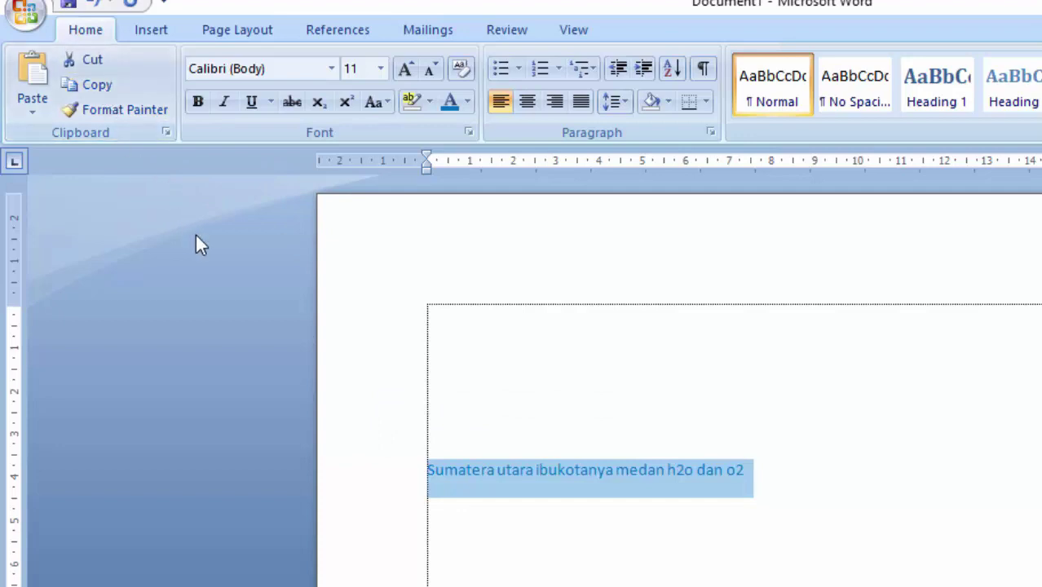
left_click(503, 368)
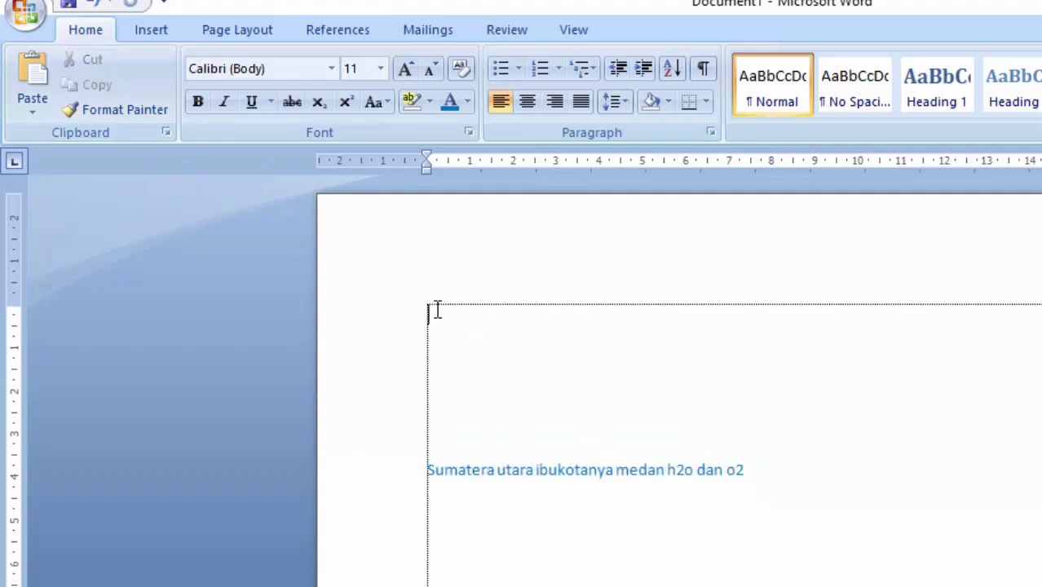
left_click(34, 78)
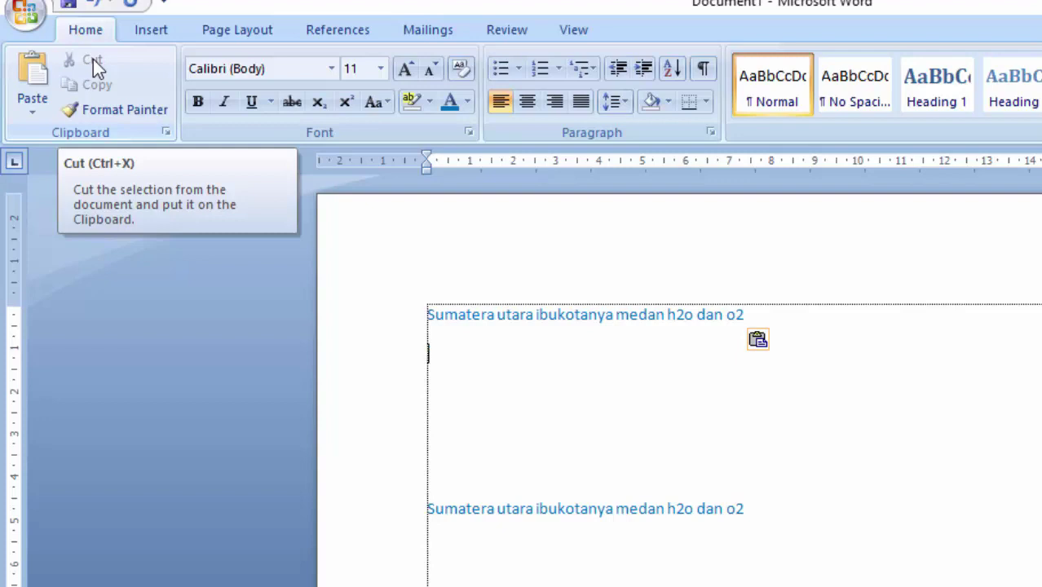
Step: Cut the copy of the sentence on the first line and paste it directly below the remaining sentence
left_click(373, 320)
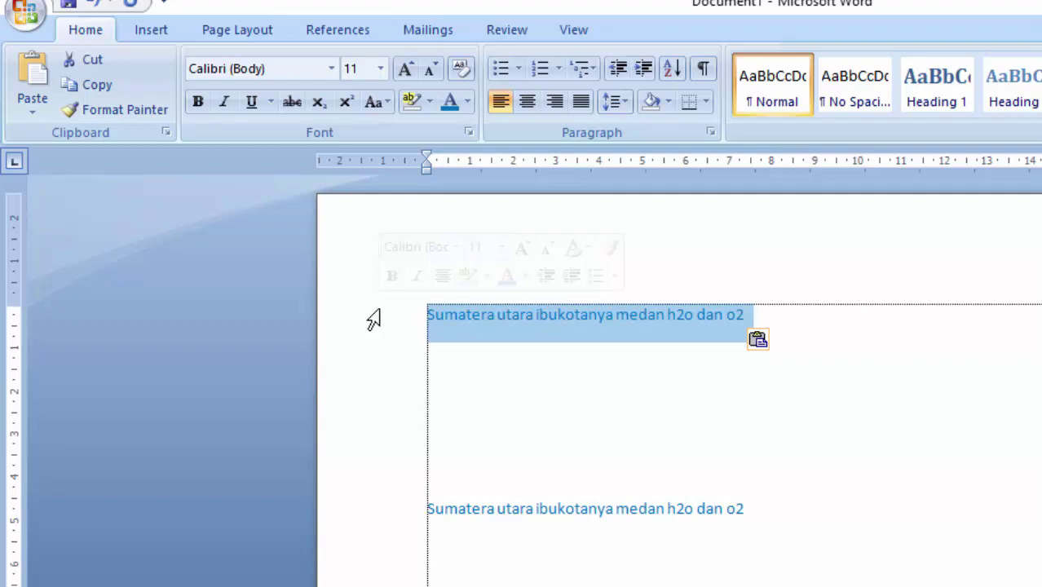
key("ctrl+c")
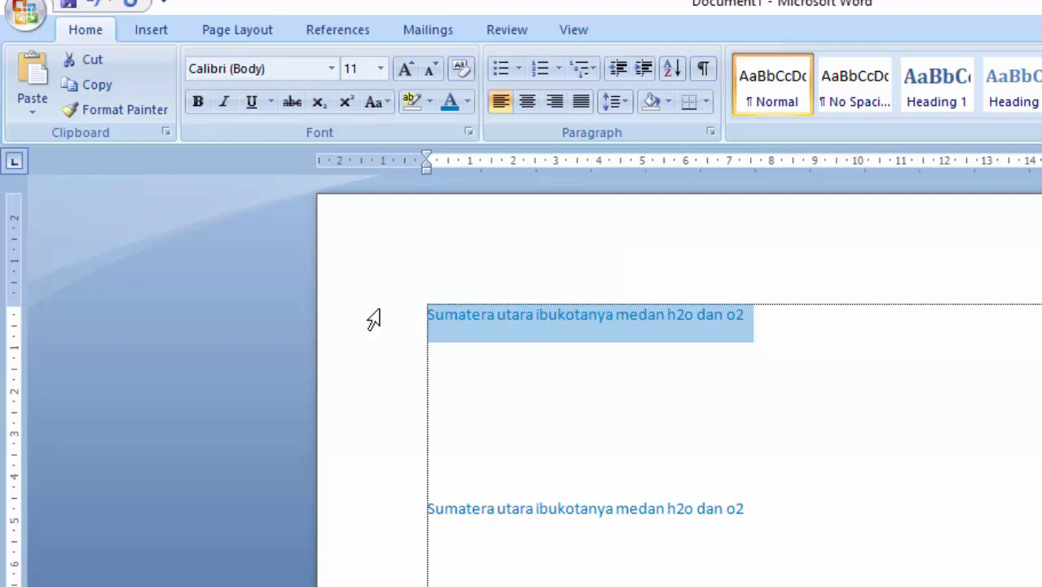
key("ctrl+x")
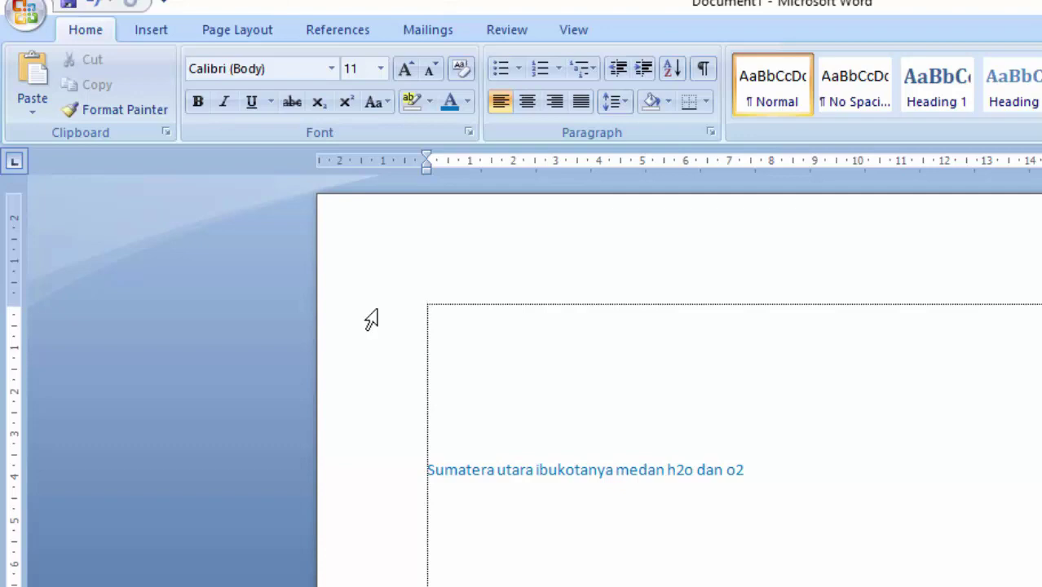
left_click(447, 514)
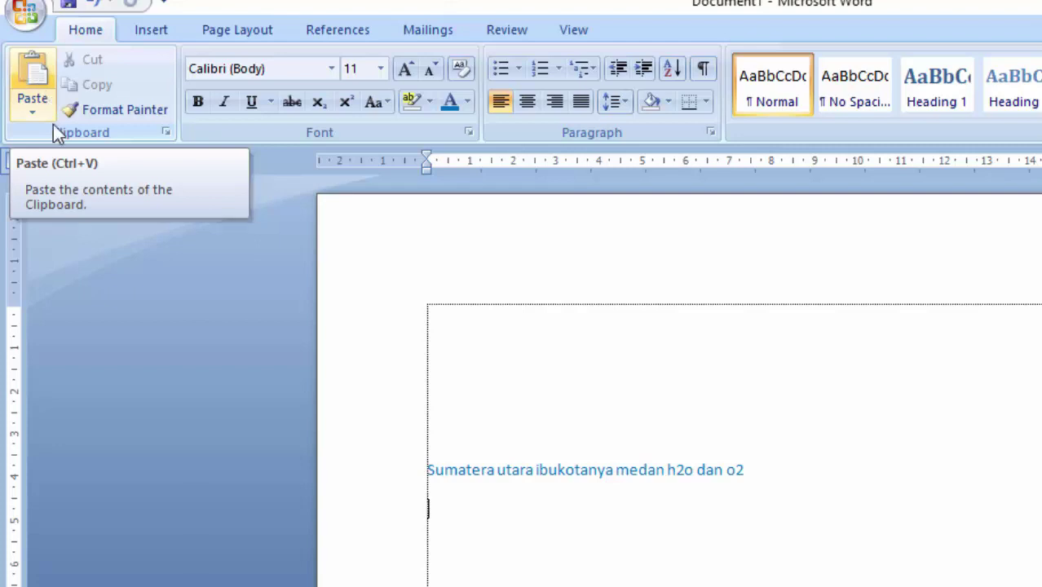
left_click(36, 82)
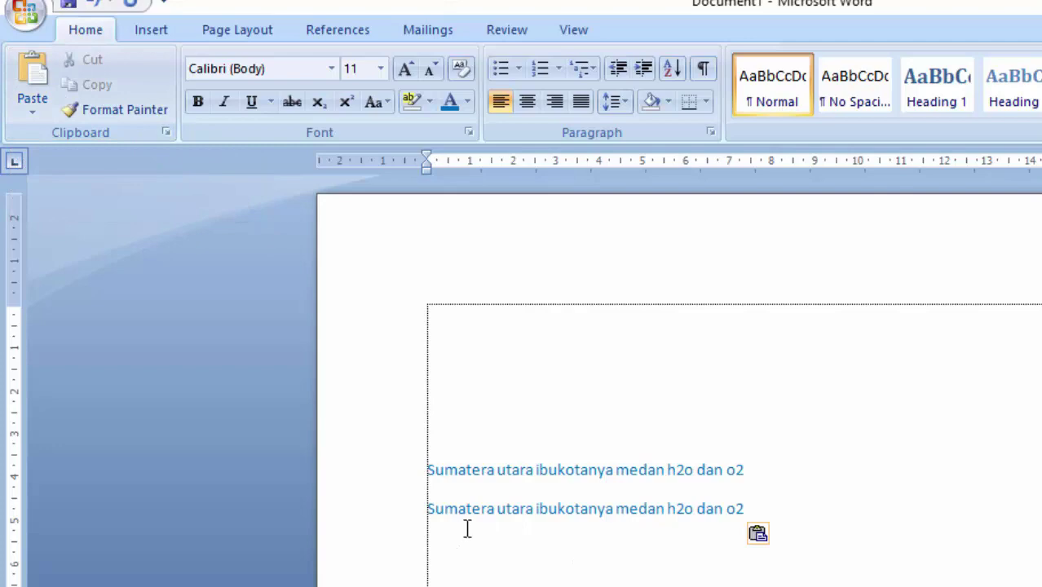
Step: Paste four more copies of the sentence below the existing two
left_click(32, 85)
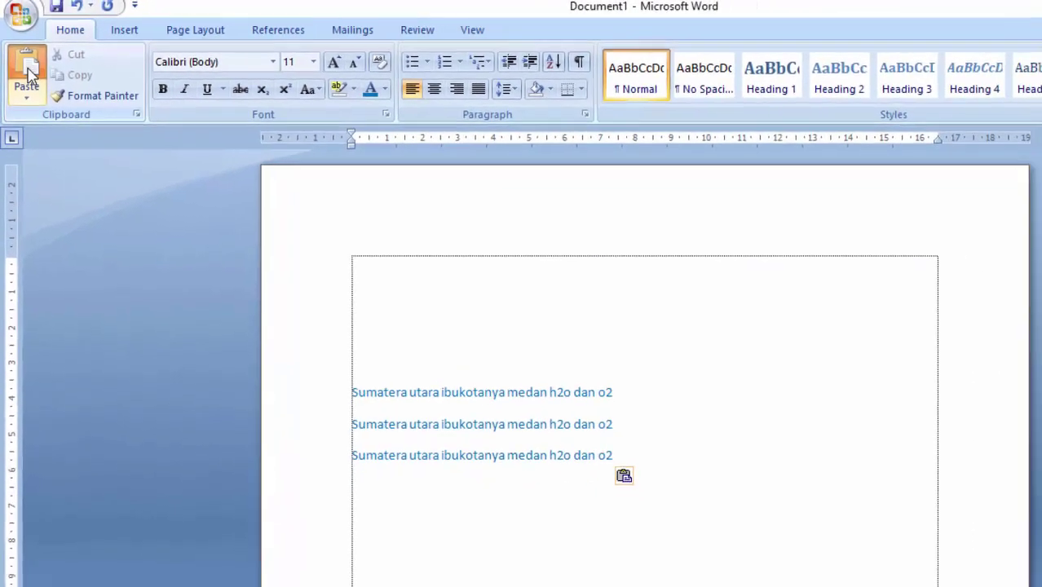
left_click(27, 75)
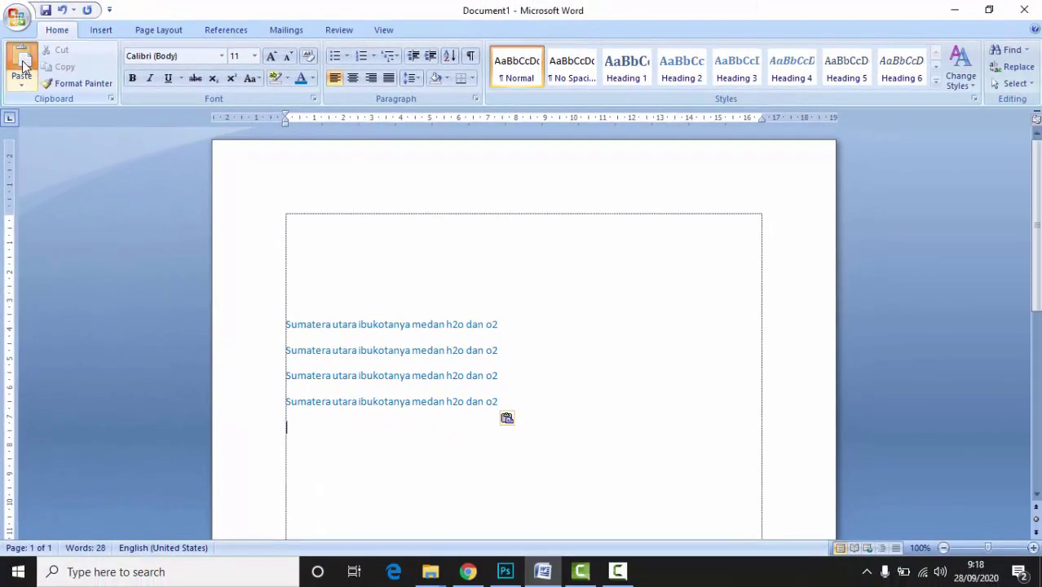
left_click(27, 75)
left_click(24, 66)
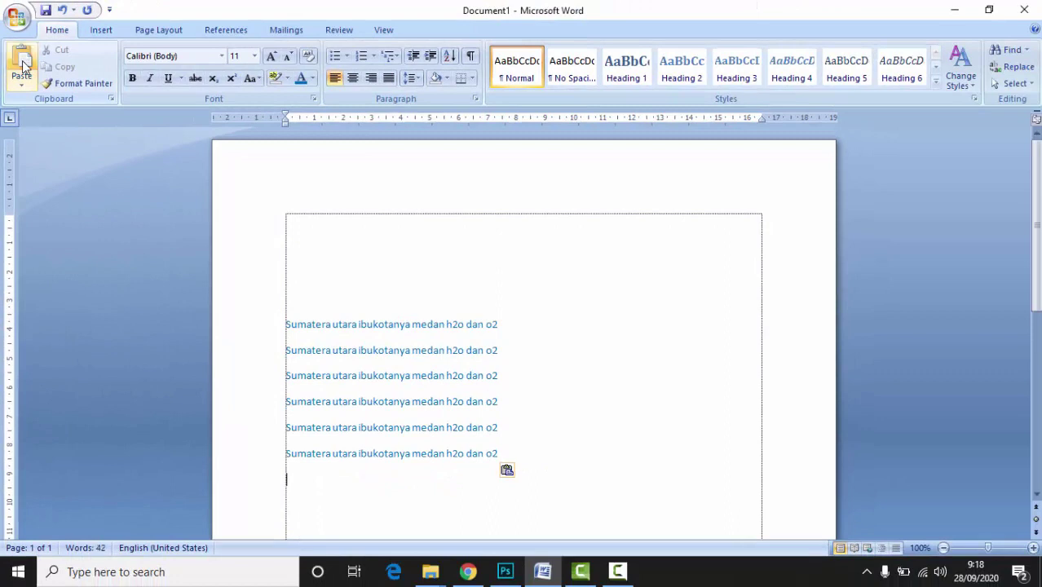